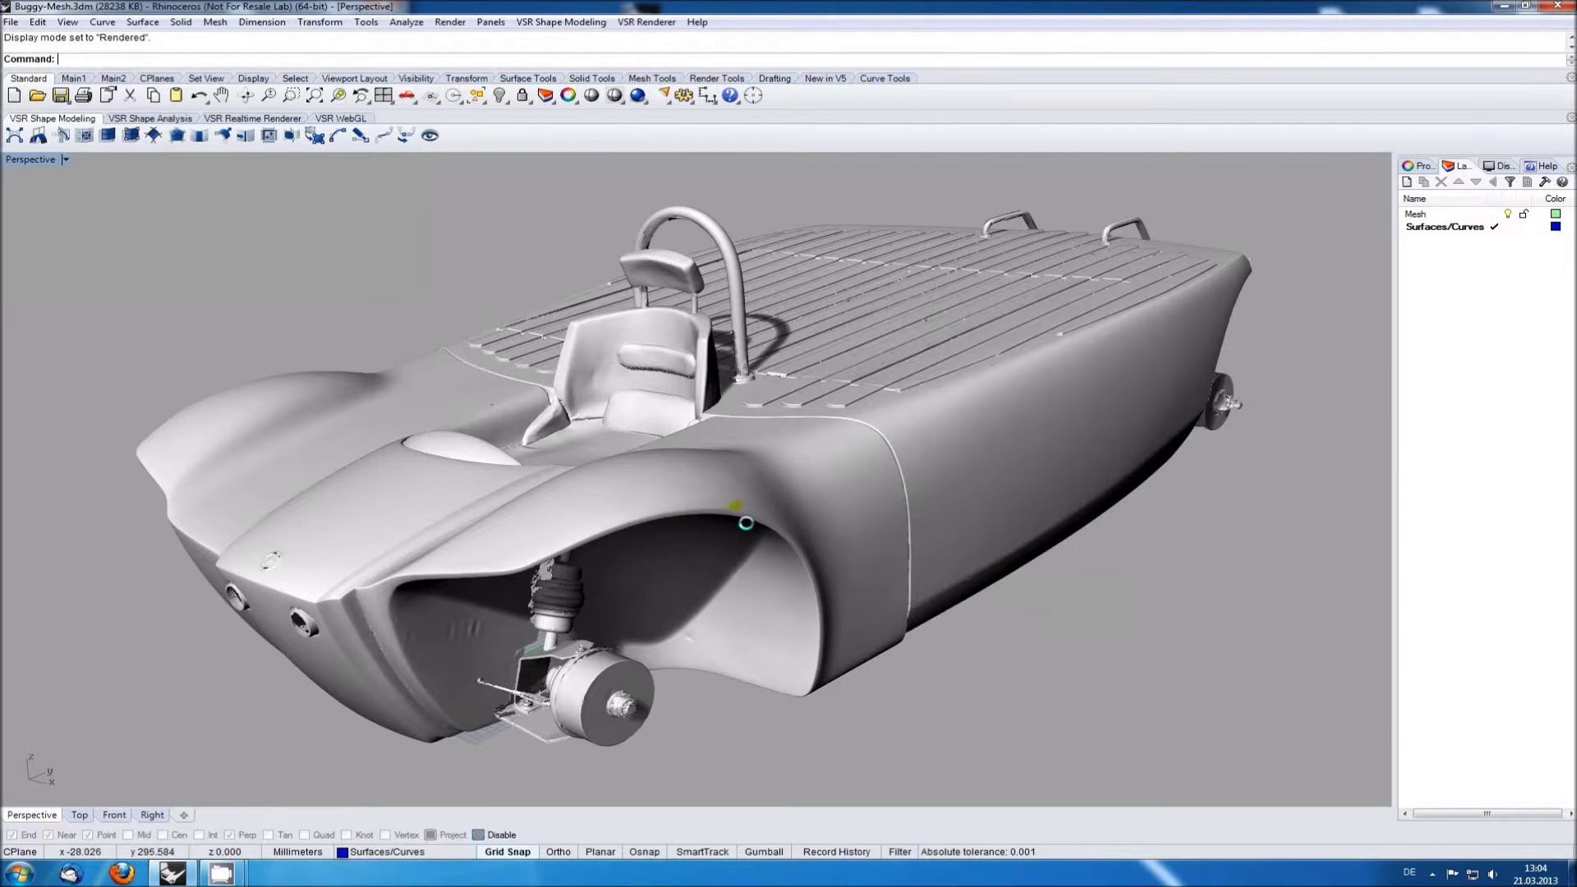
# - Orbit and zoom the Perspective view to a full side view of the buggy scan mesh
pyautogui.moveTo(740, 524); pyautogui.dragTo(714, 504, button='right')
pyautogui.scroll(3, 461, 605)
pyautogui.scroll(4, 399, 536)
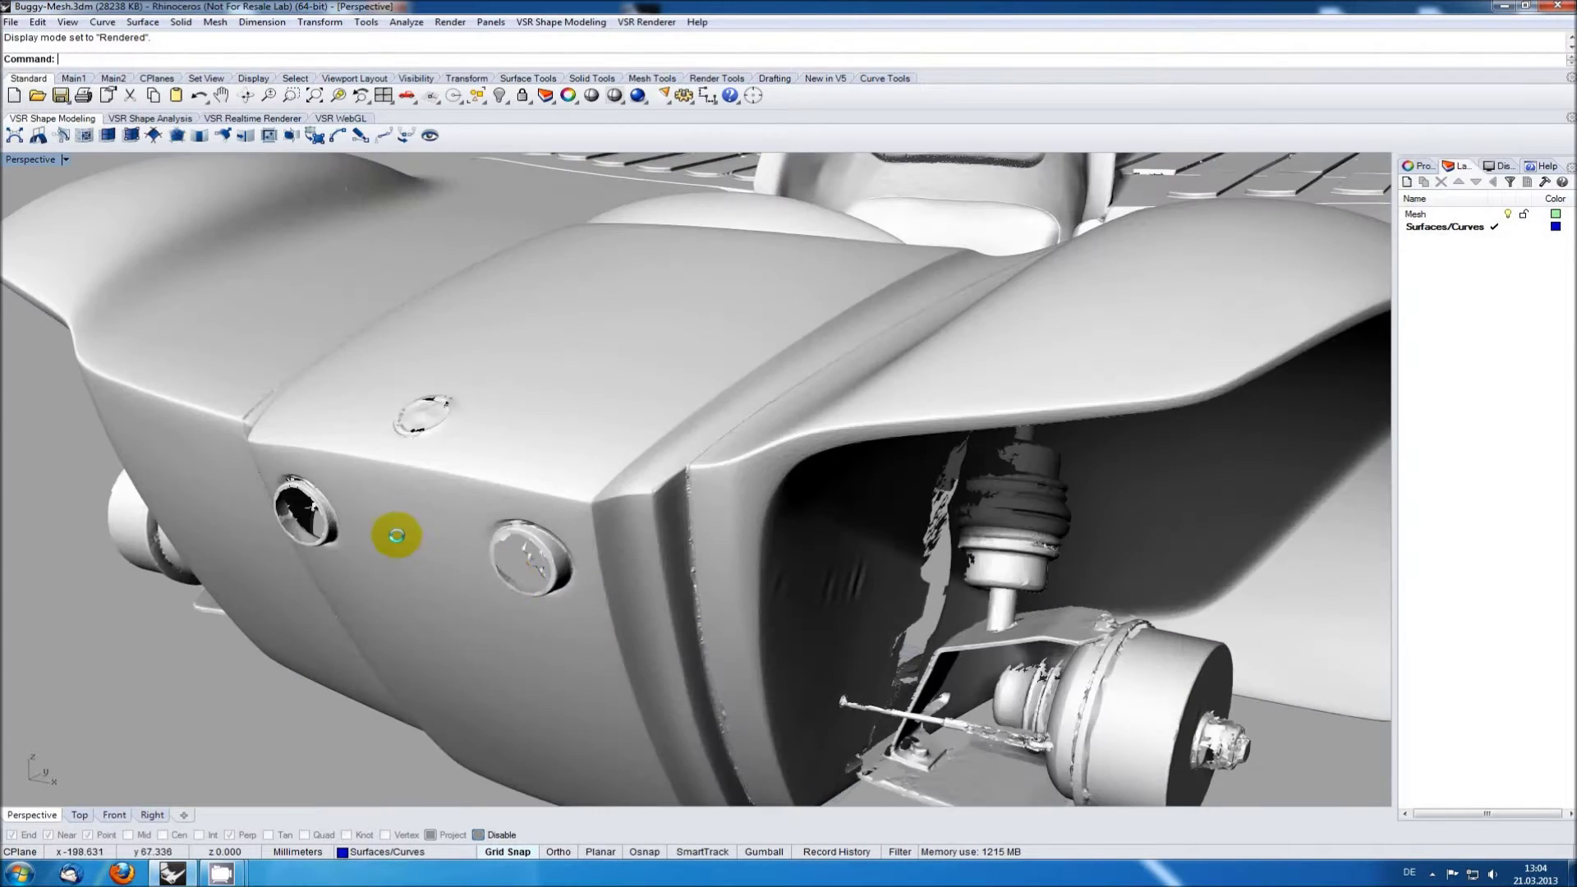
pyautogui.moveTo(490, 470); pyautogui.dragTo(359, 525, button='right')
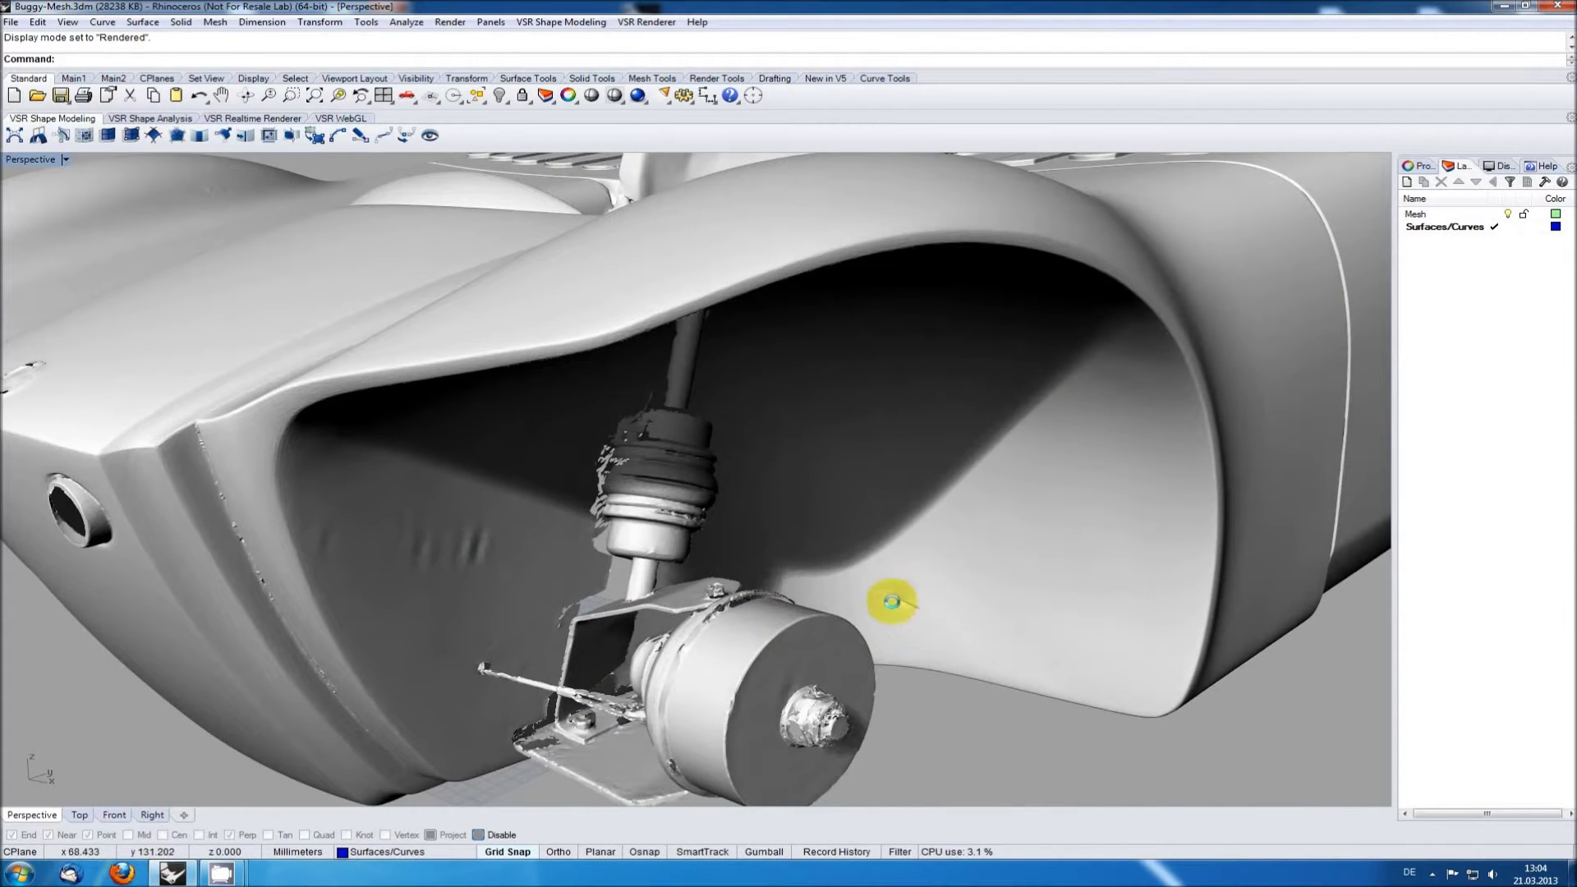
pyautogui.scroll(-5, 900, 600)
pyautogui.moveTo(899, 598); pyautogui.dragTo(763, 594, button='right')
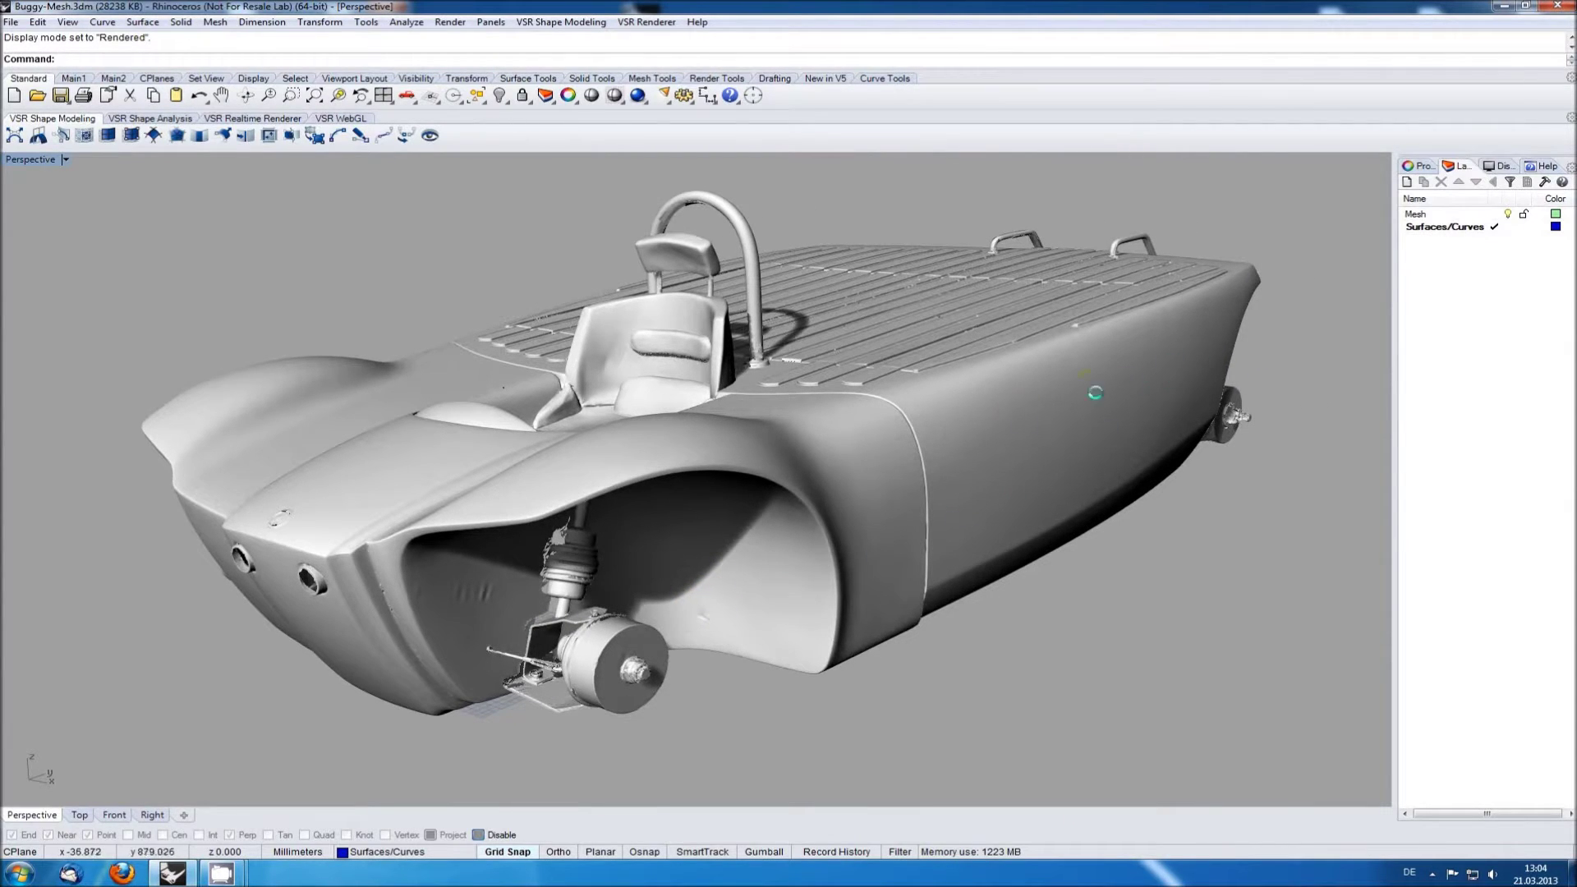
pyautogui.click(1027, 409)
pyautogui.moveTo(837, 498); pyautogui.dragTo(723, 499, button='right')
pyautogui.scroll(3, 723, 498)
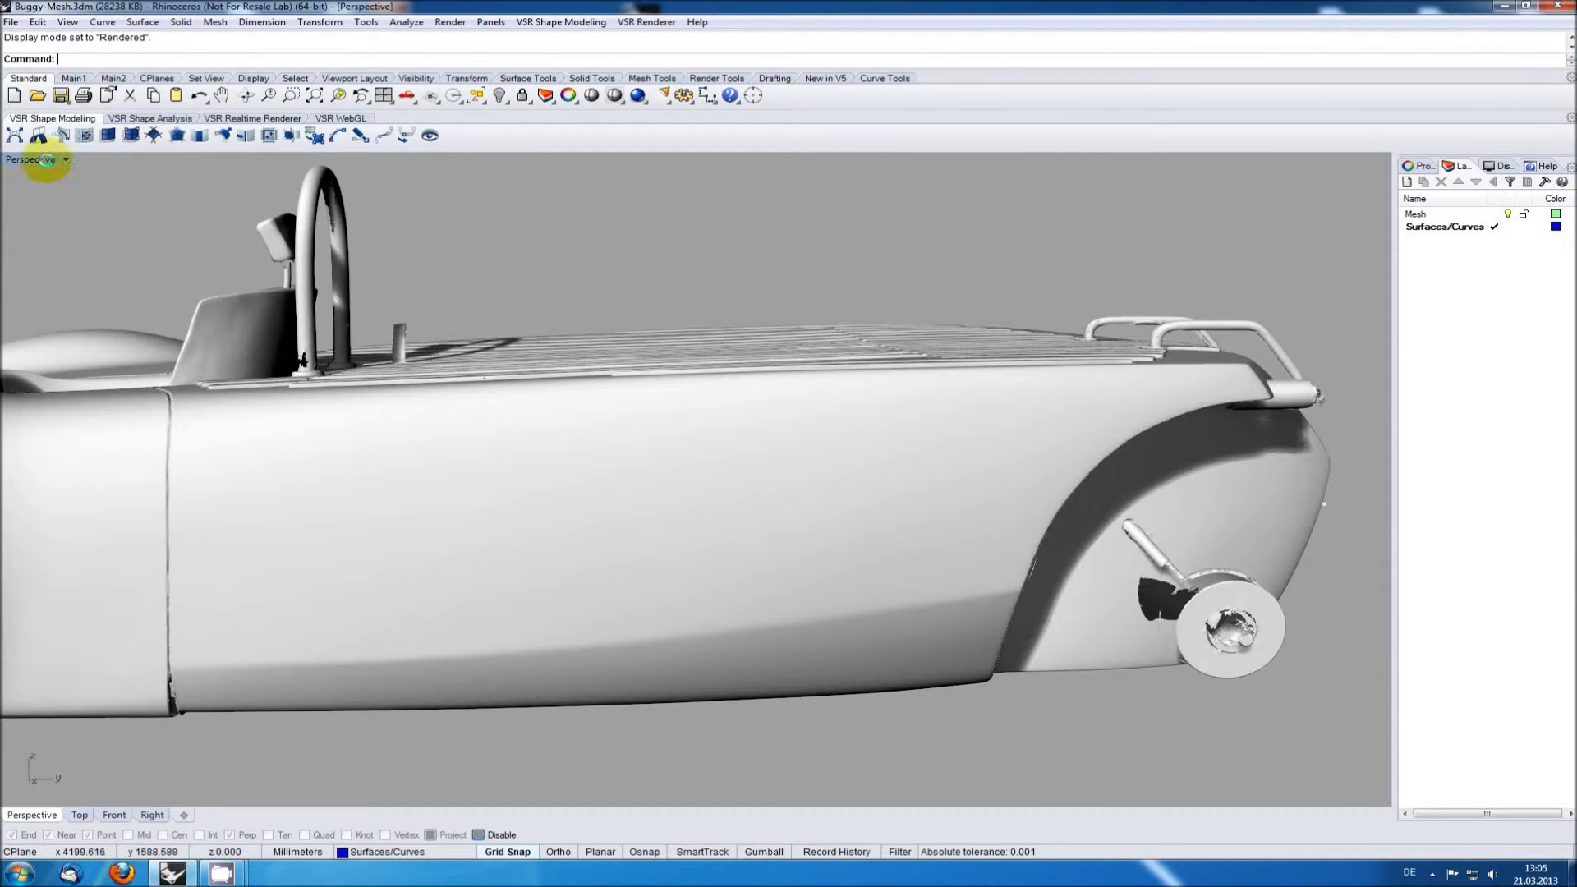
# - Set Perspective to Shaded and start VSR Surface from Points at degree 5×2 with Shape Options
pyautogui.click(30, 159)
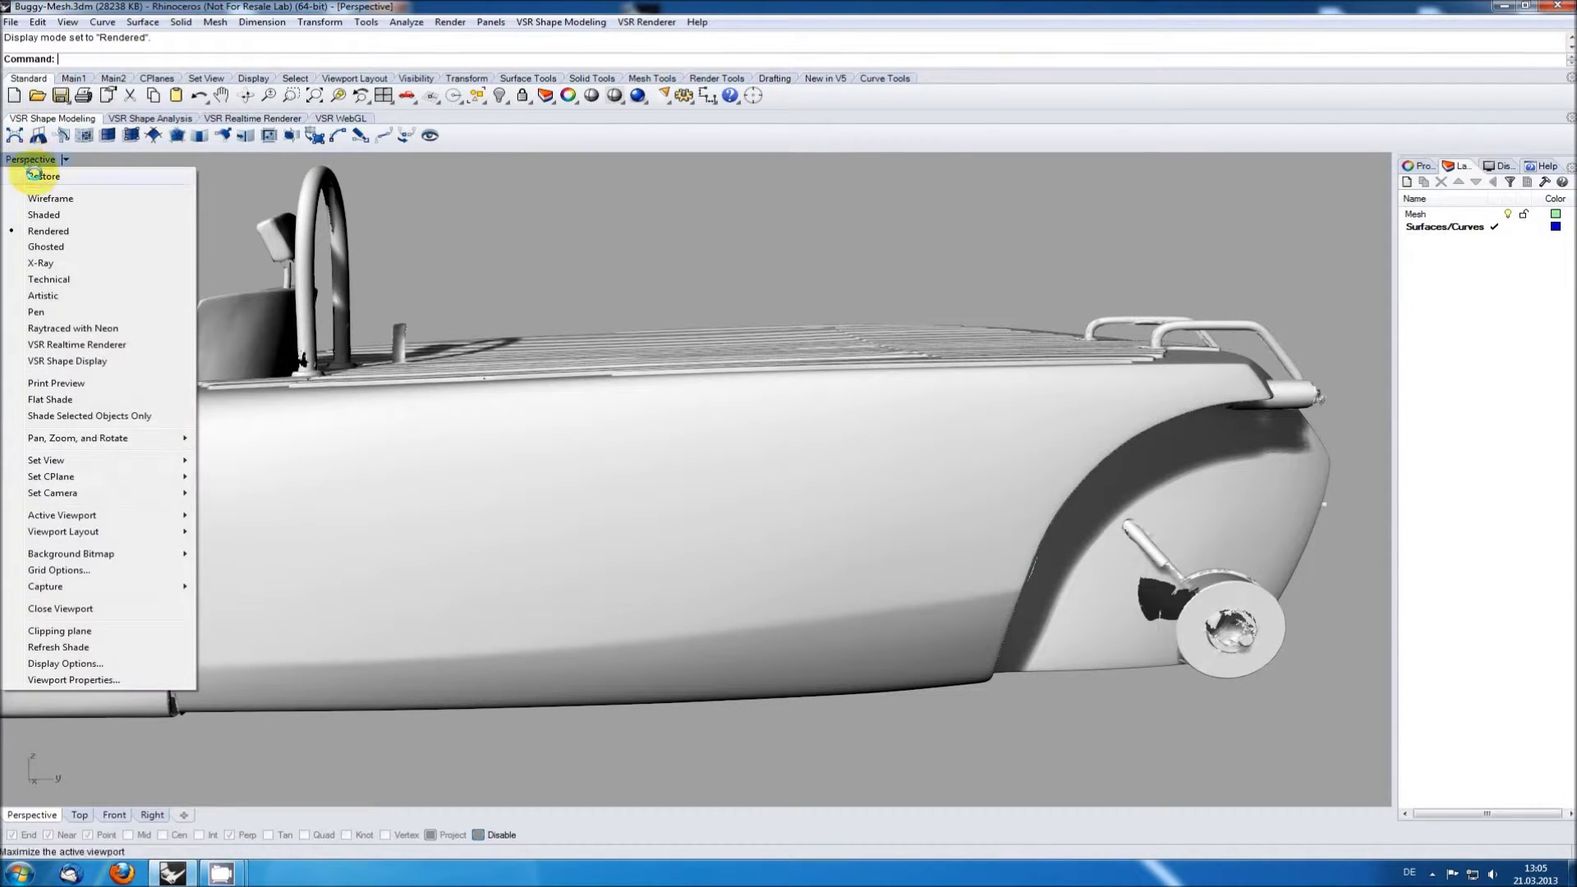
pyautogui.click(37, 214)
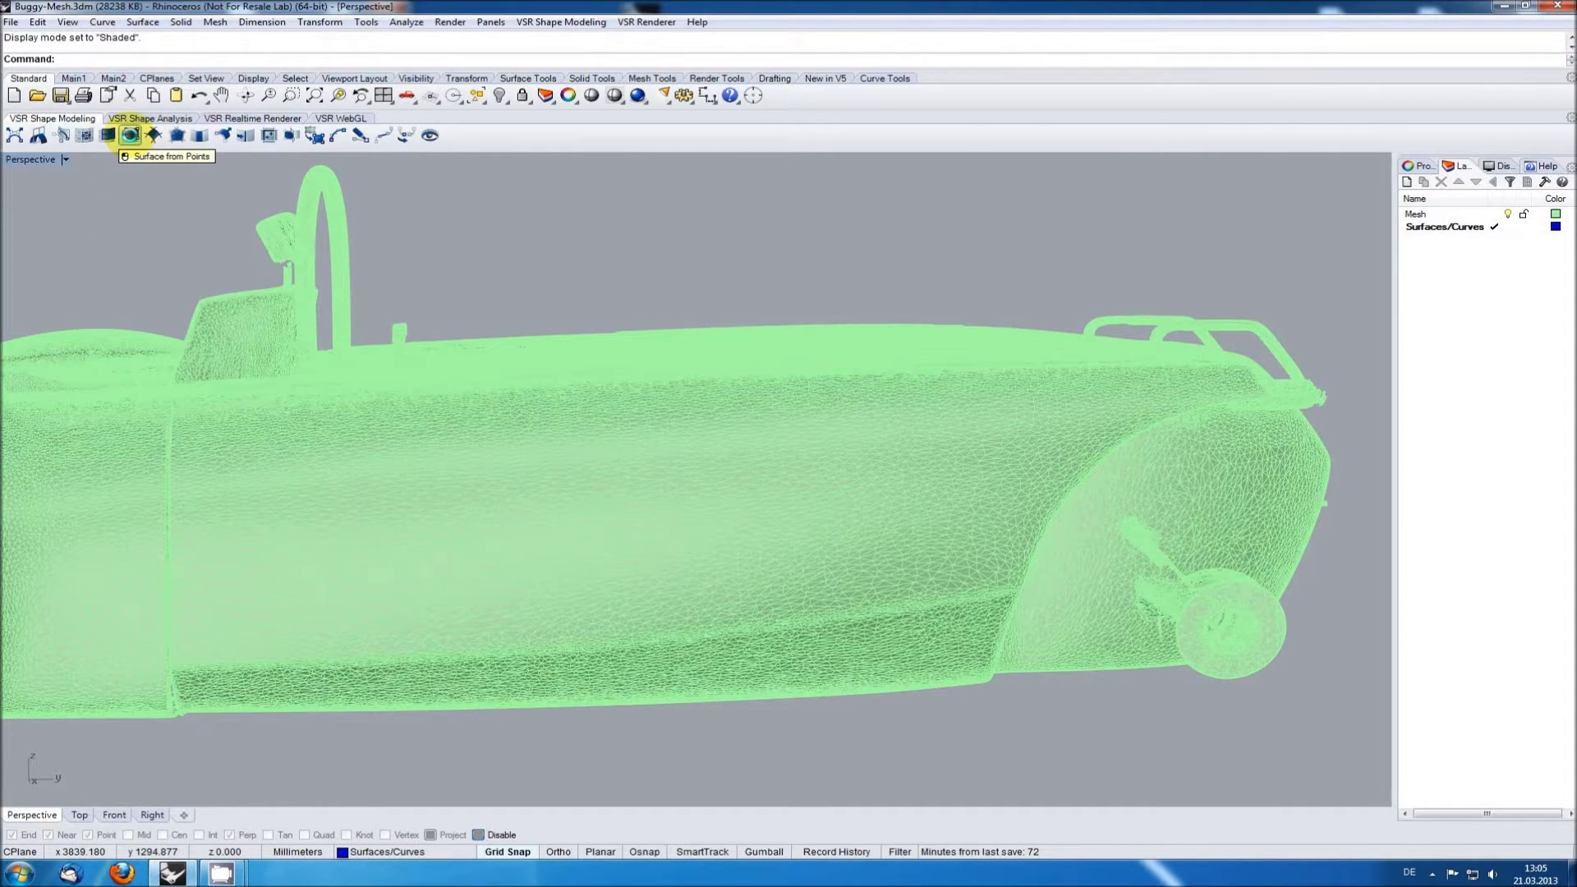
pyautogui.click(130, 136)
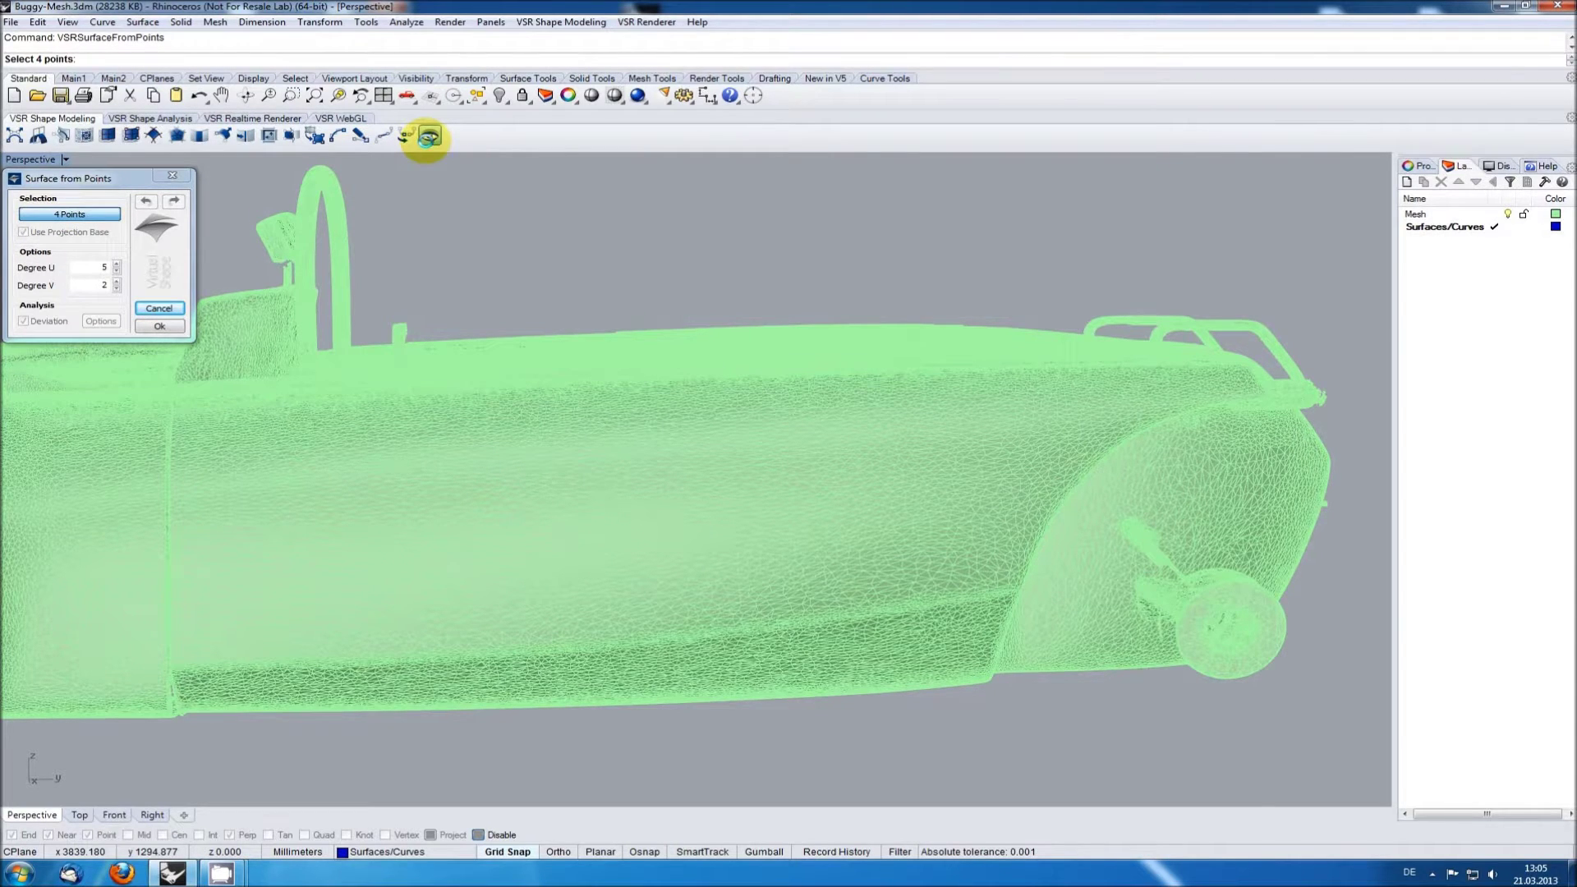
pyautogui.click(428, 136)
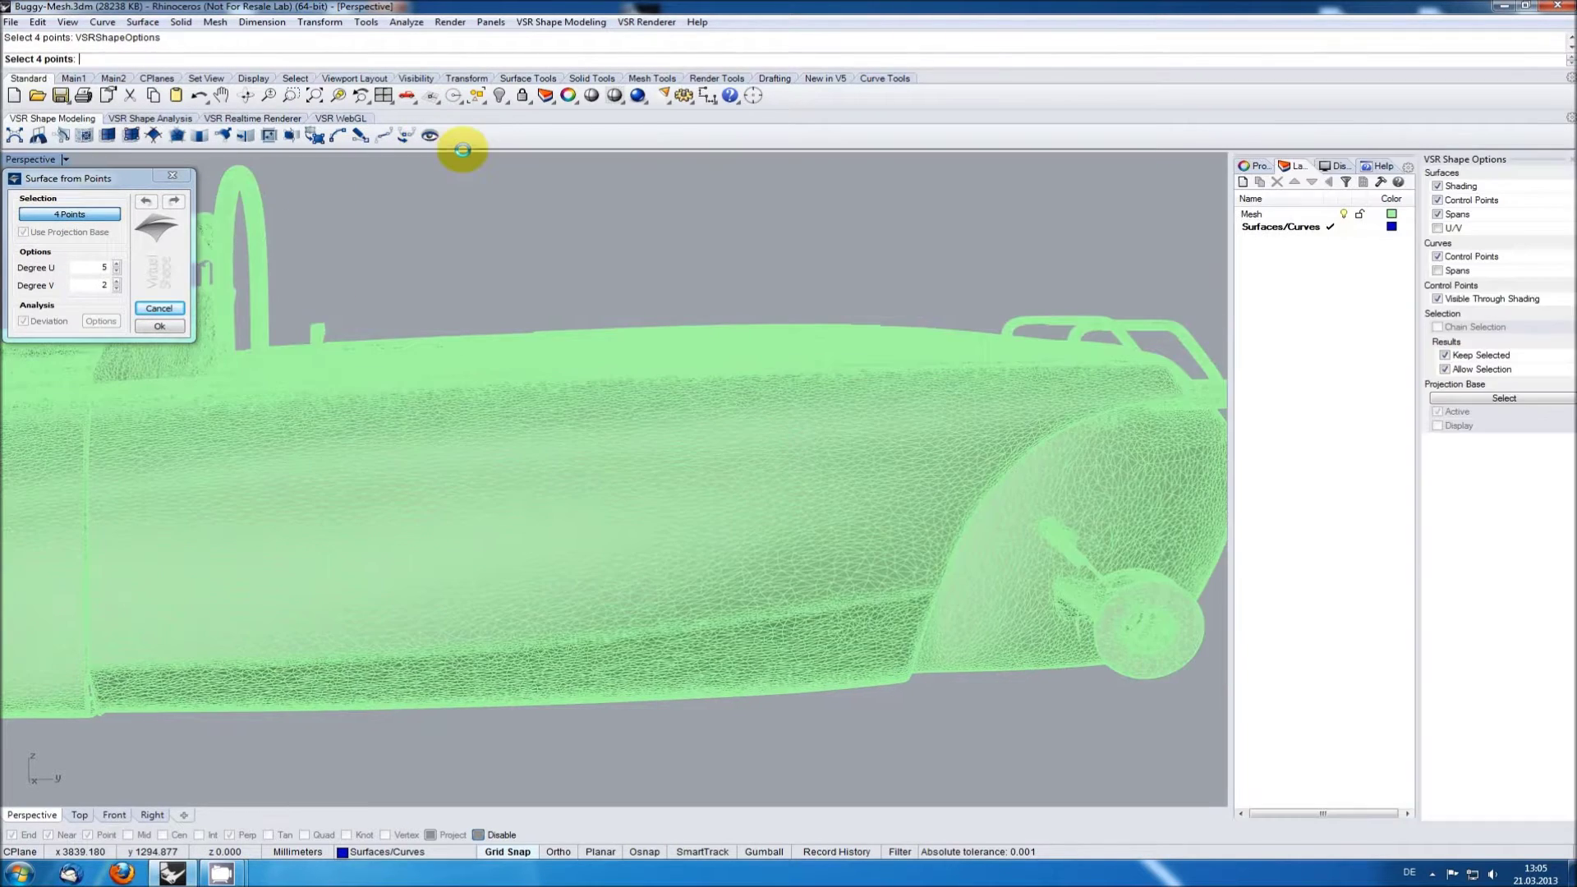
# - Make the buggy mesh the active projection base and turn its Display off
pyautogui.click(1489, 398)
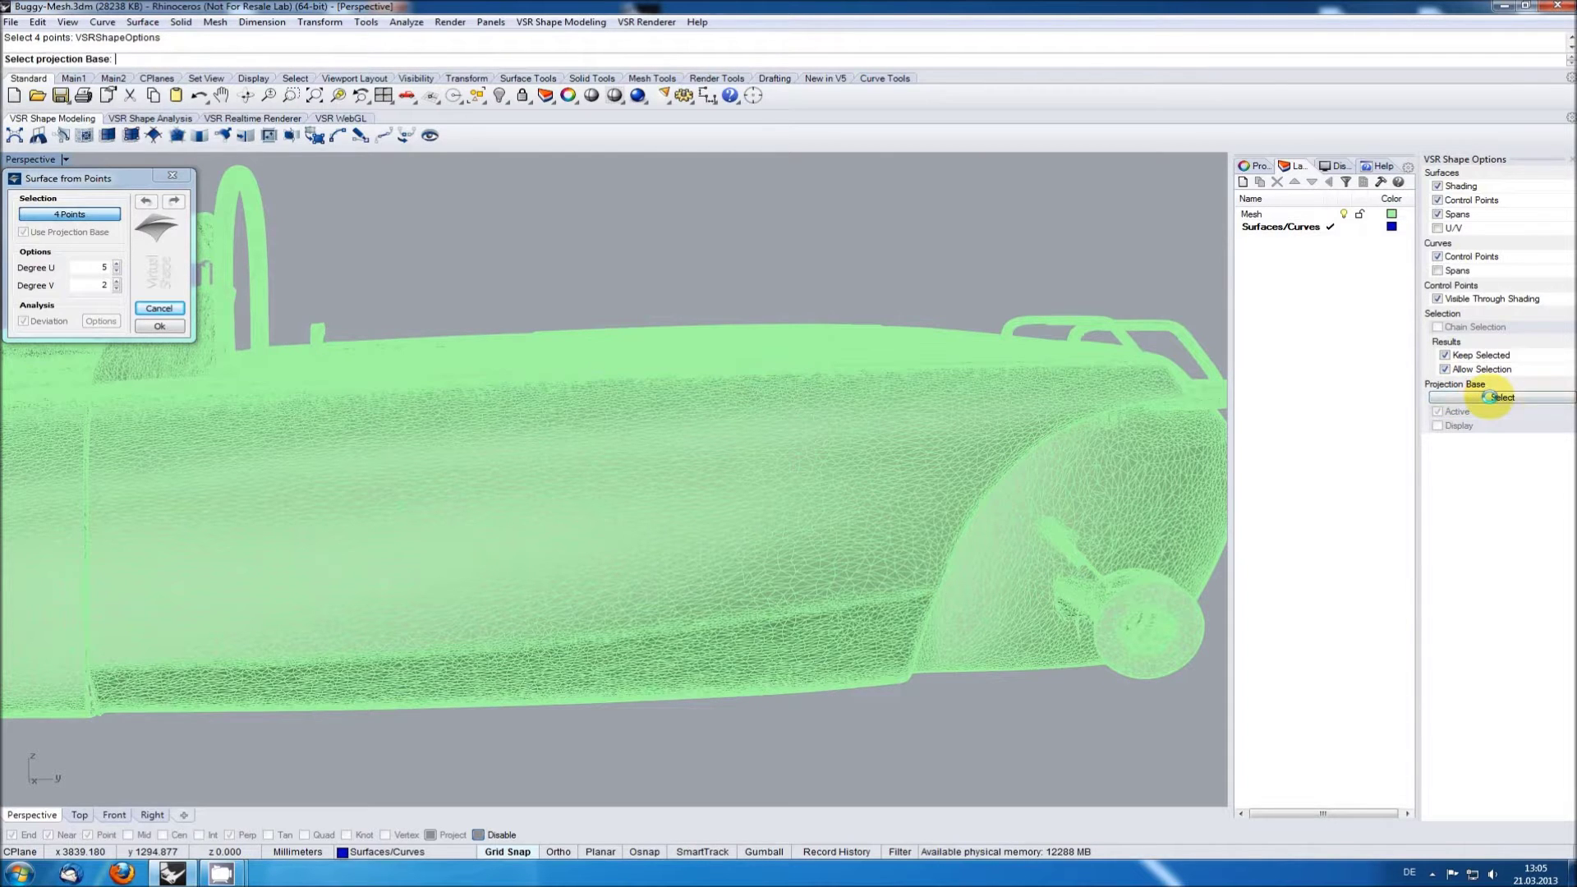
pyautogui.click(697, 524)
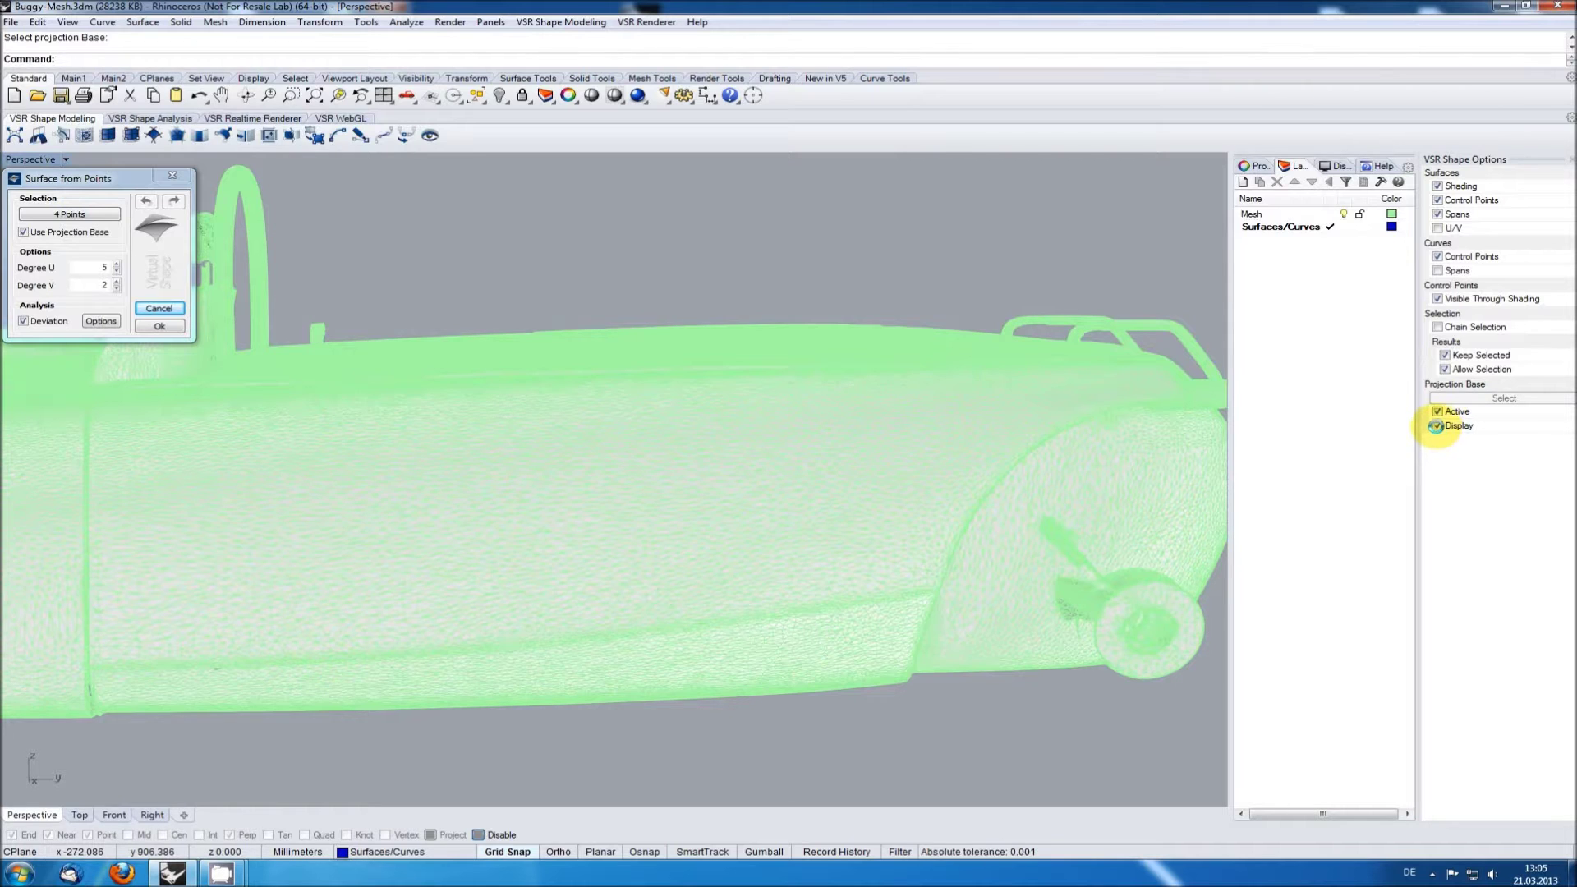
pyautogui.click(1436, 425)
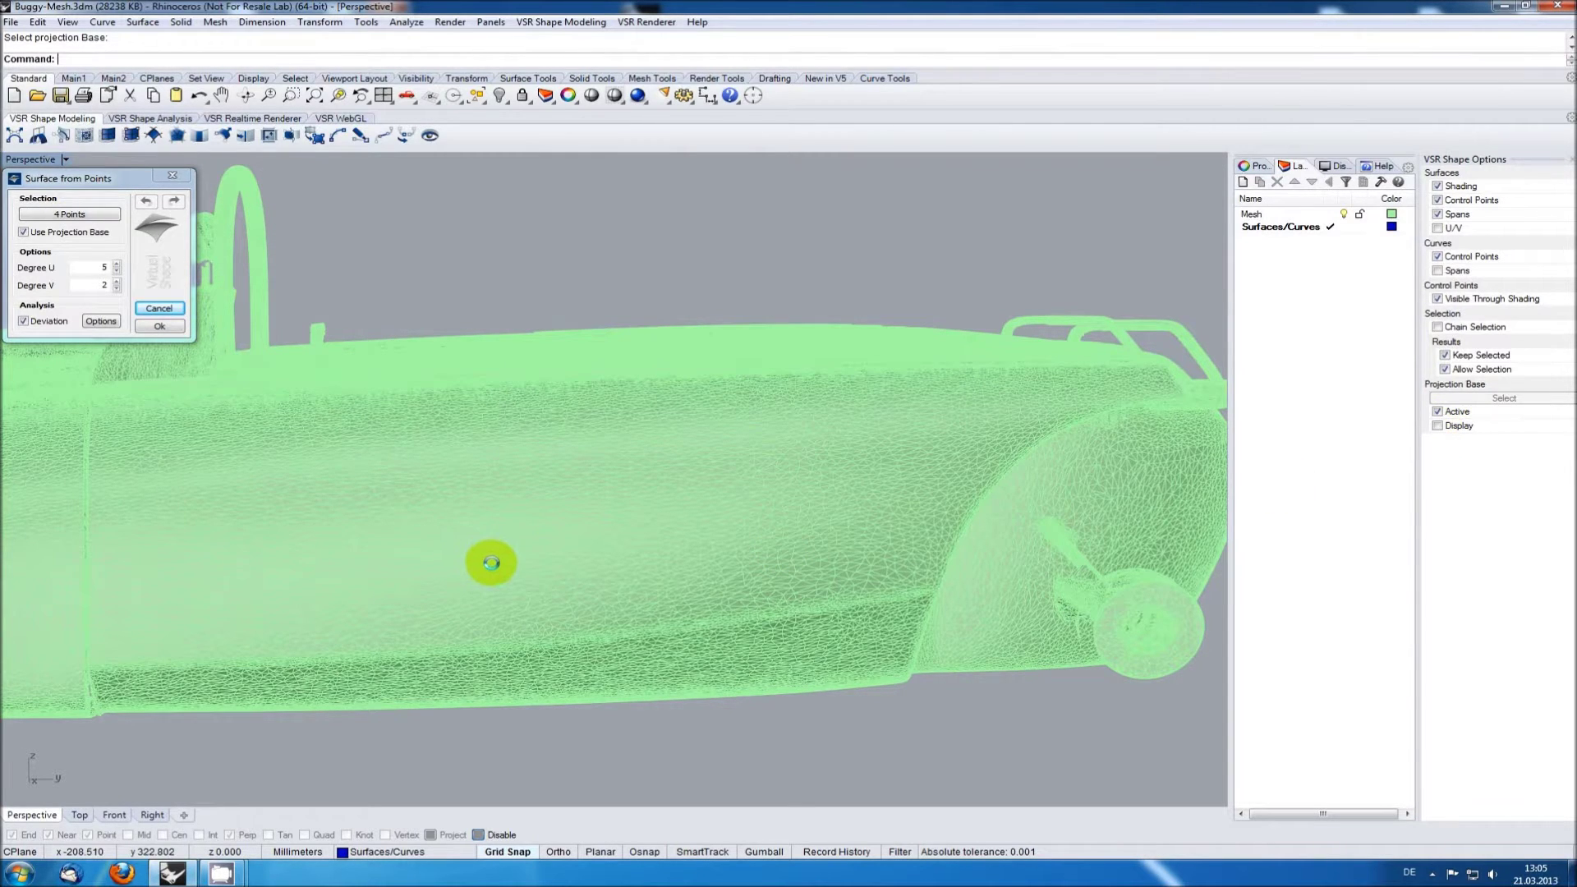
pyautogui.scroll(4, 492, 563)
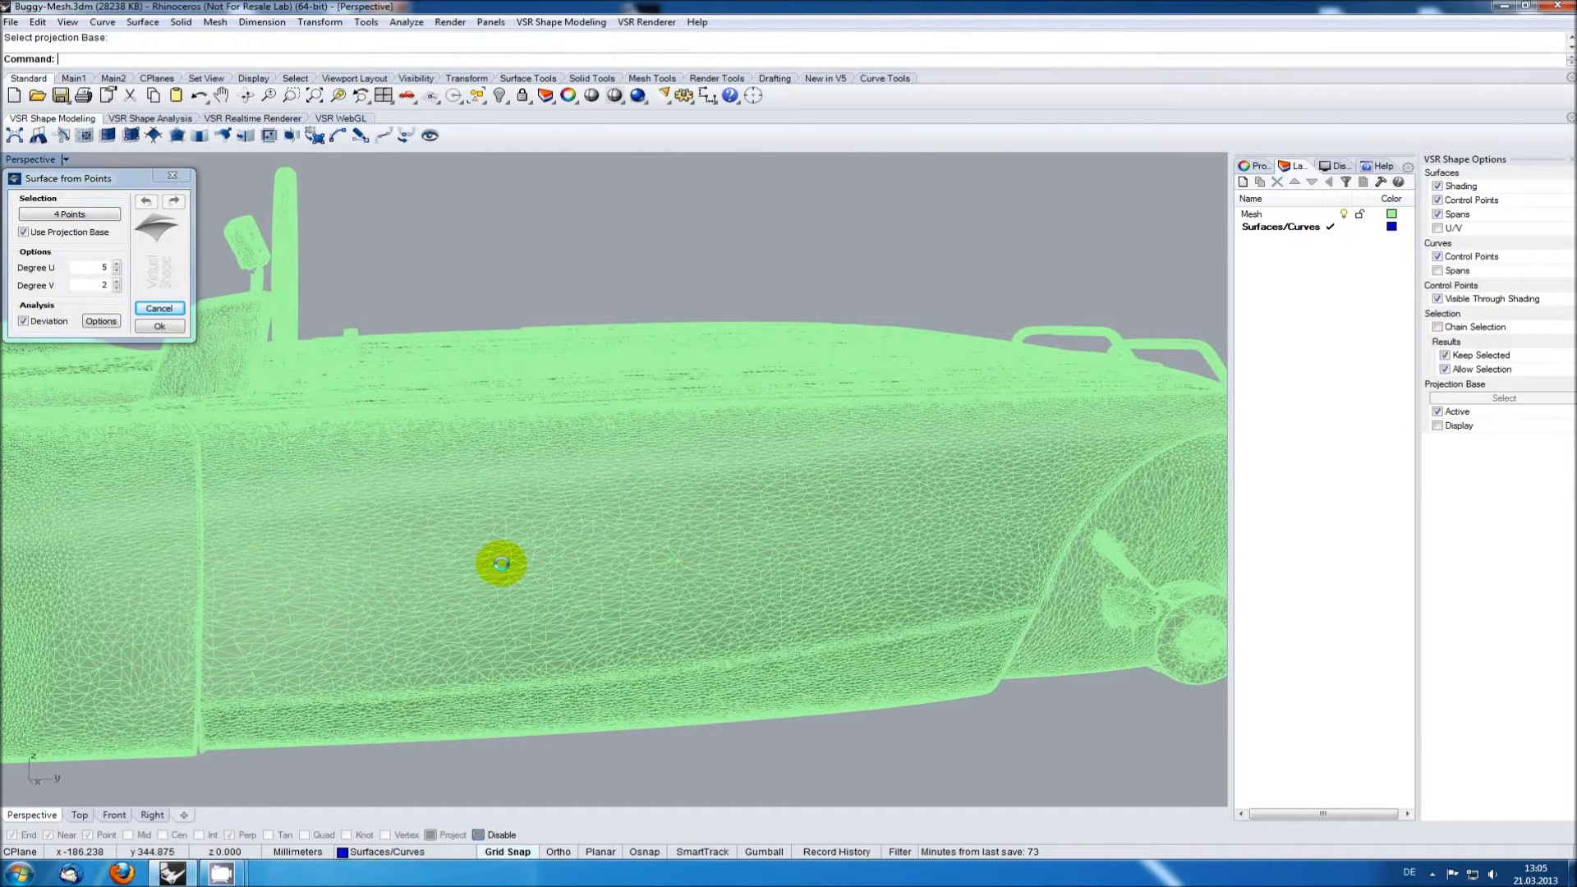
# - Fit a degree 1×1 surface through the side panel's four corners, max deviation 9.8121
pyautogui.click(117, 267)
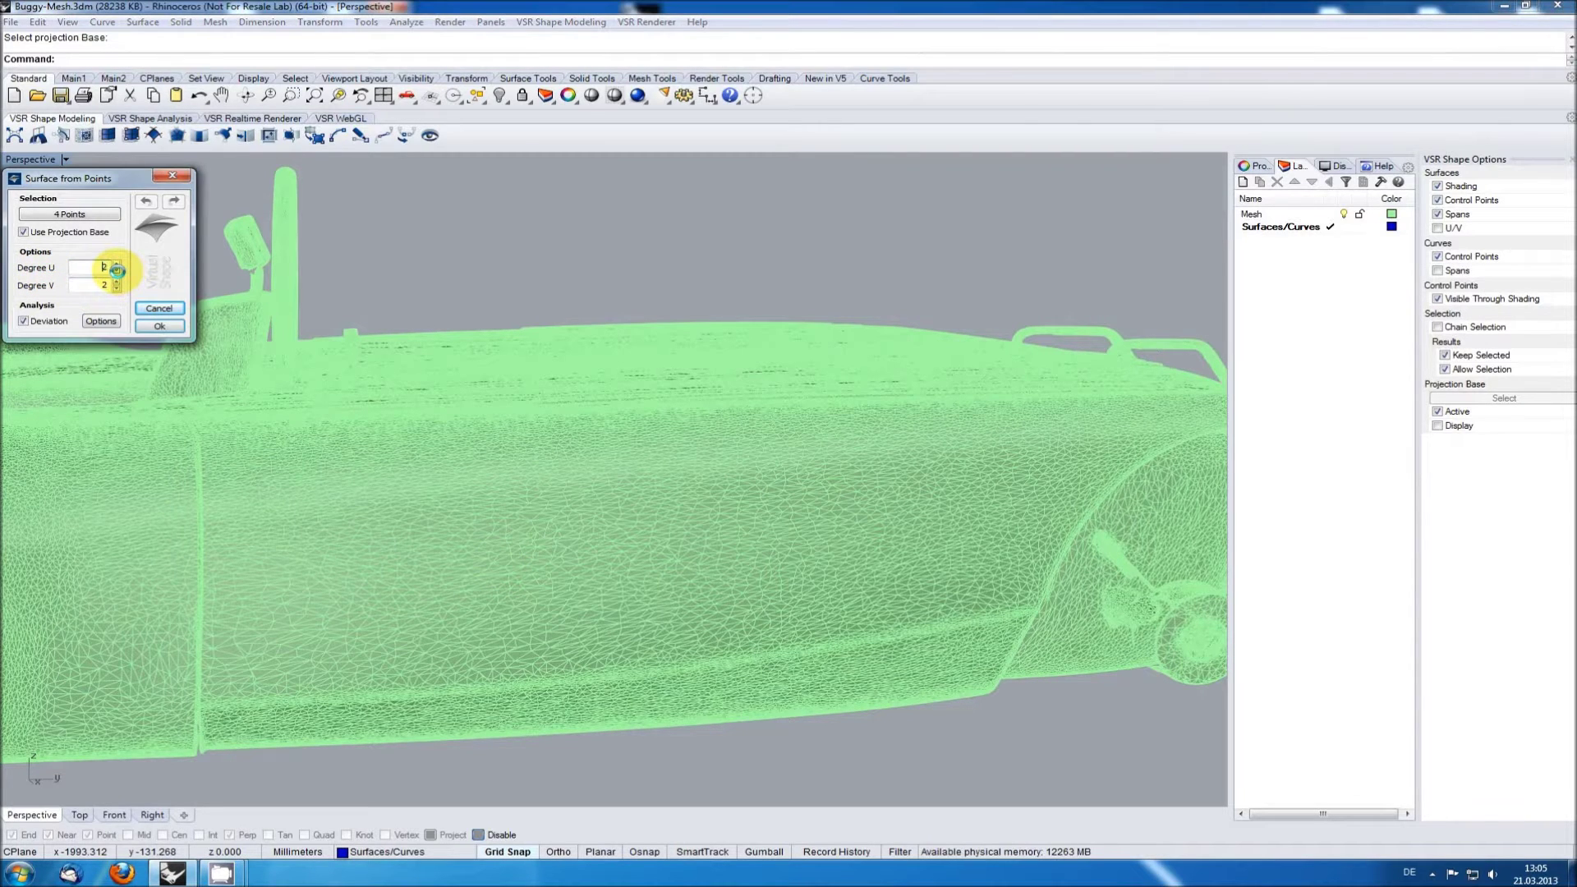
pyautogui.click(116, 288)
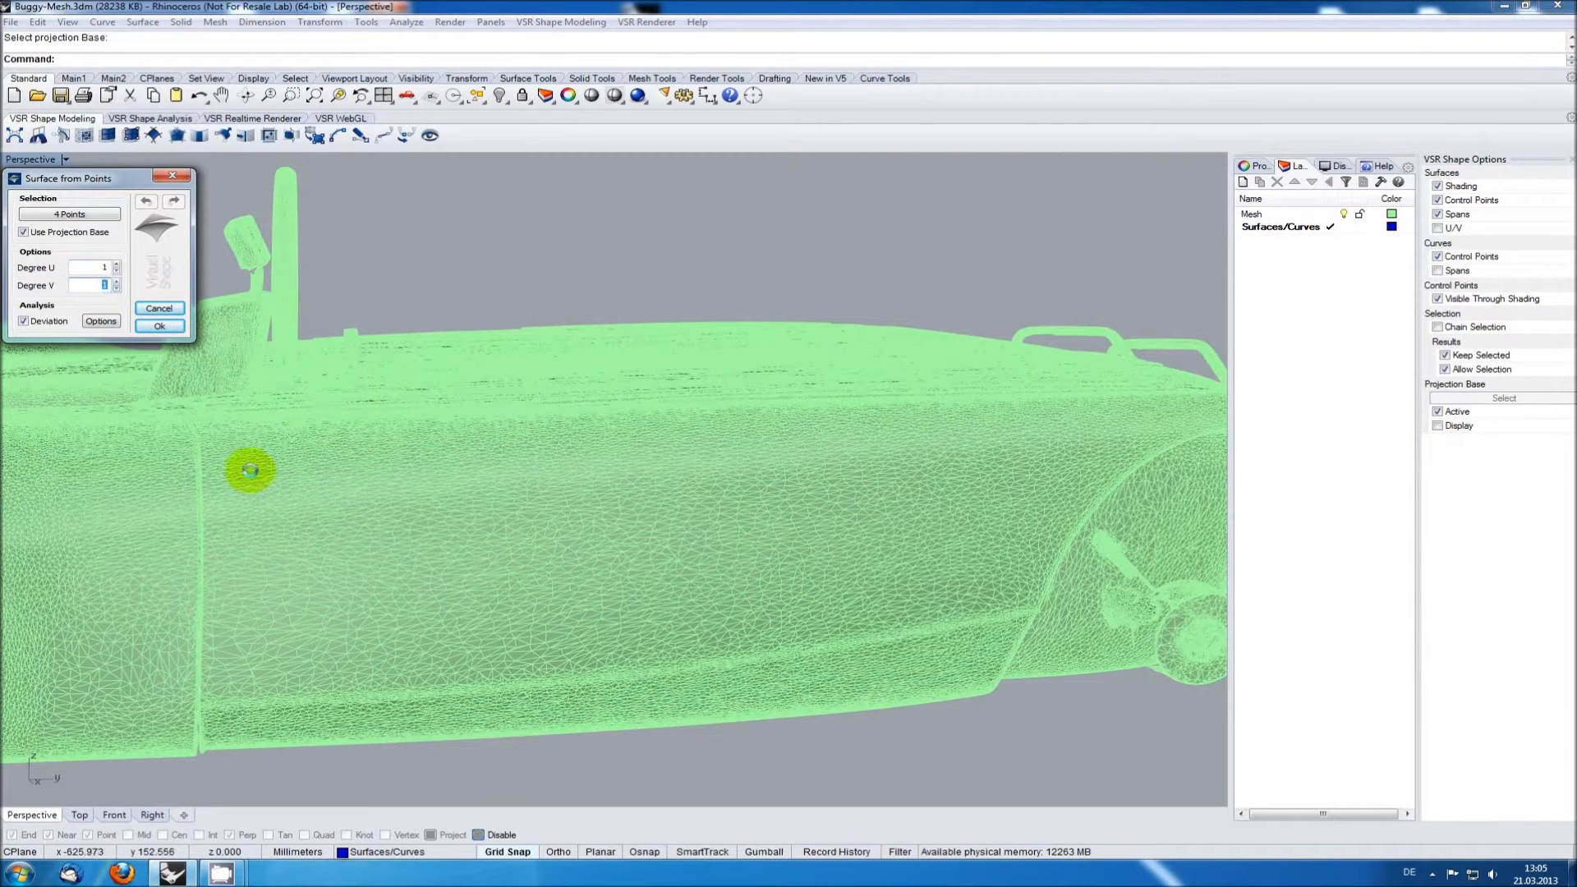
pyautogui.click(82, 214)
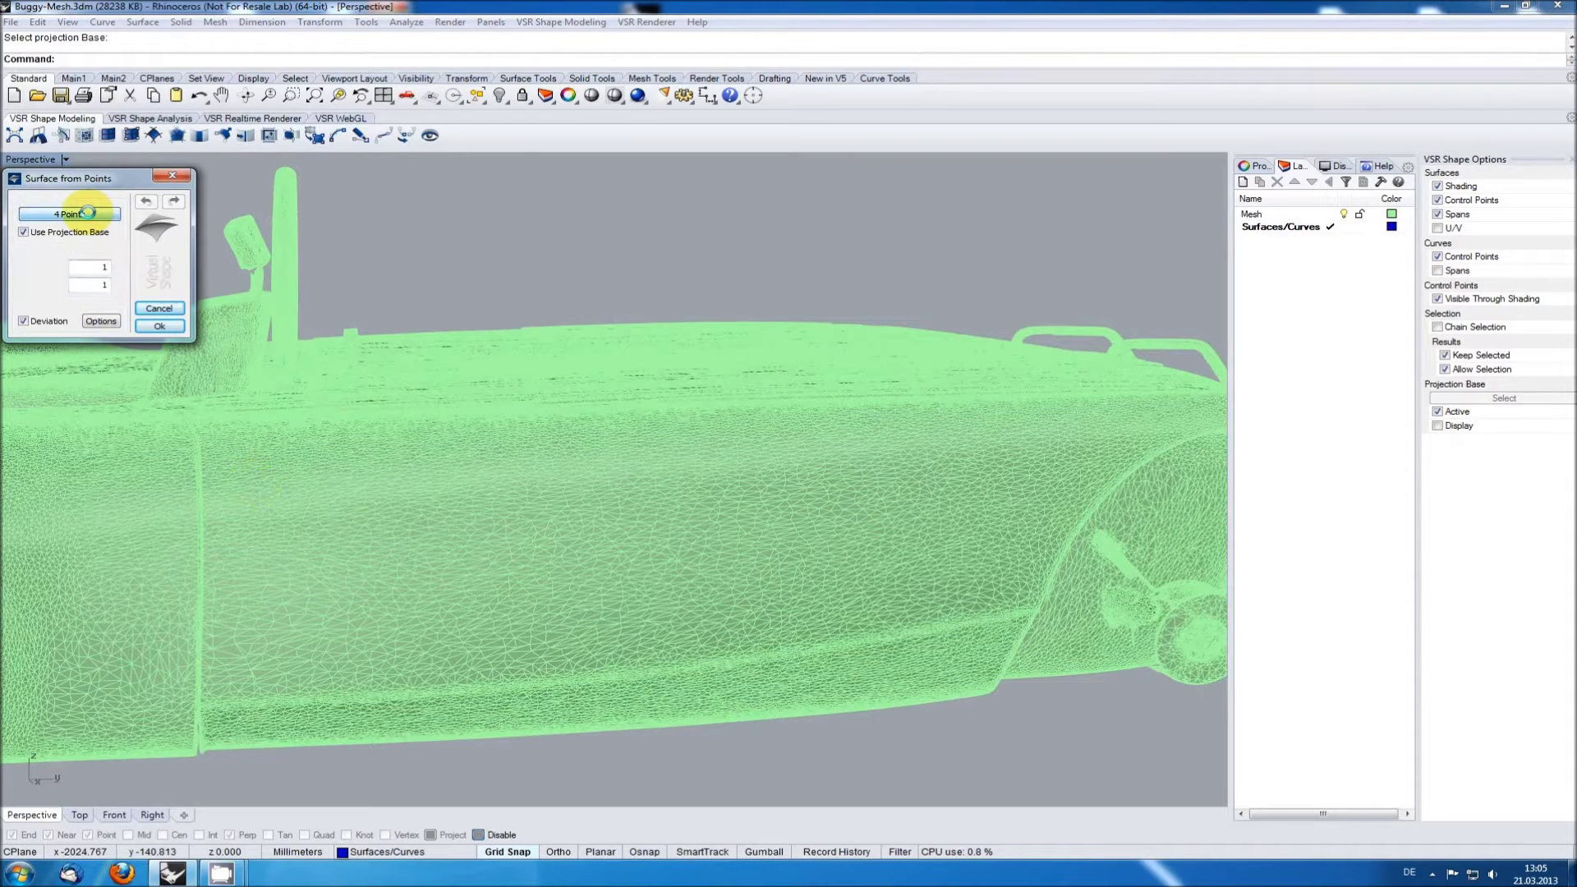
pyautogui.click(241, 506)
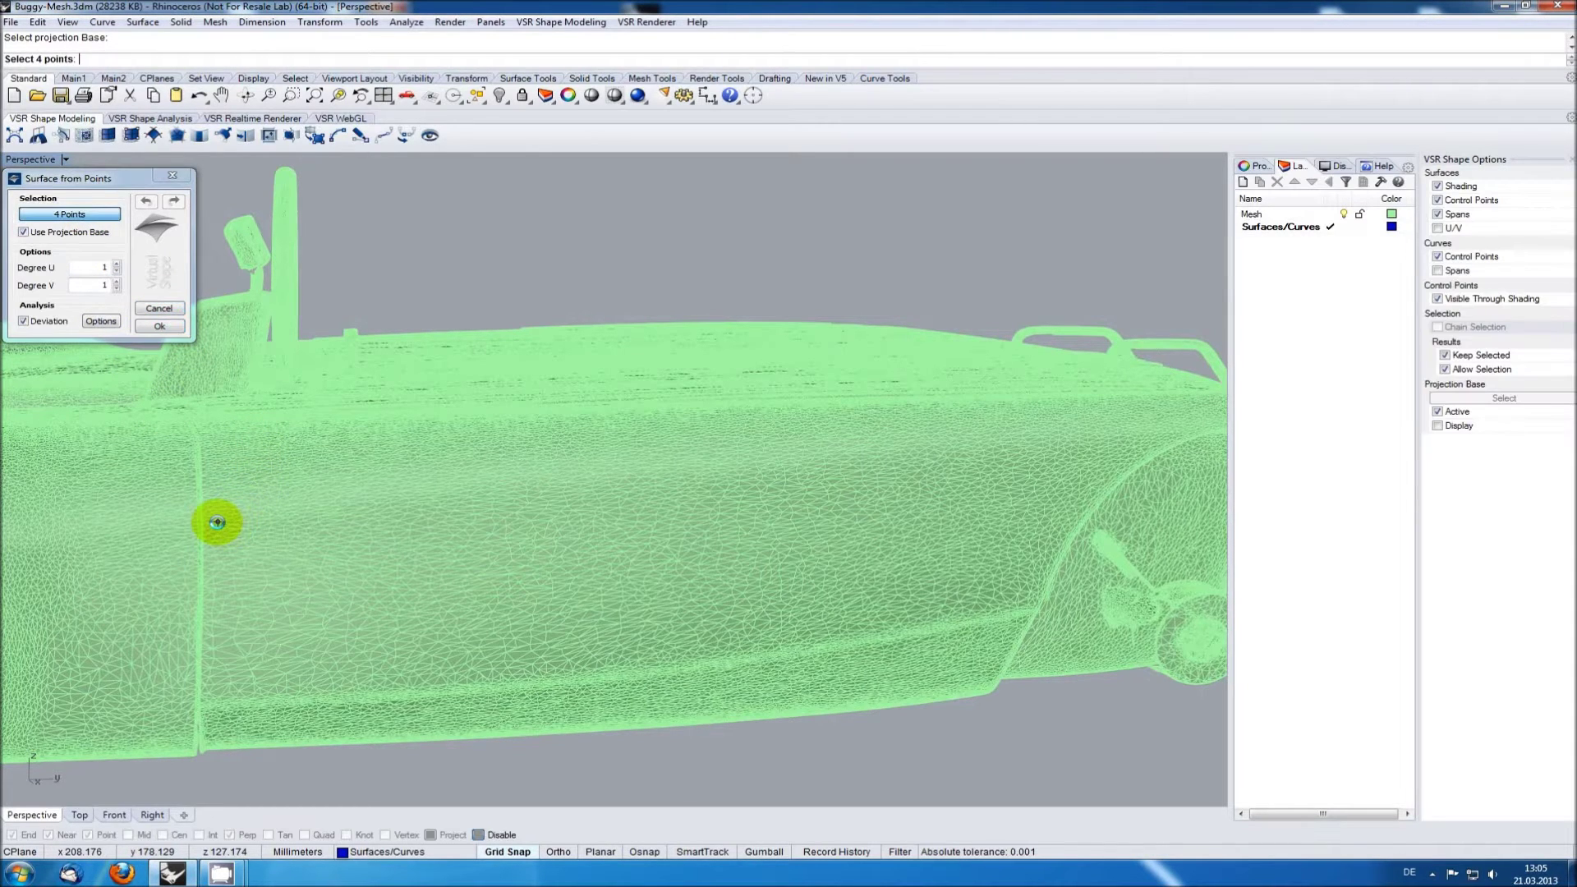
pyautogui.click(217, 522)
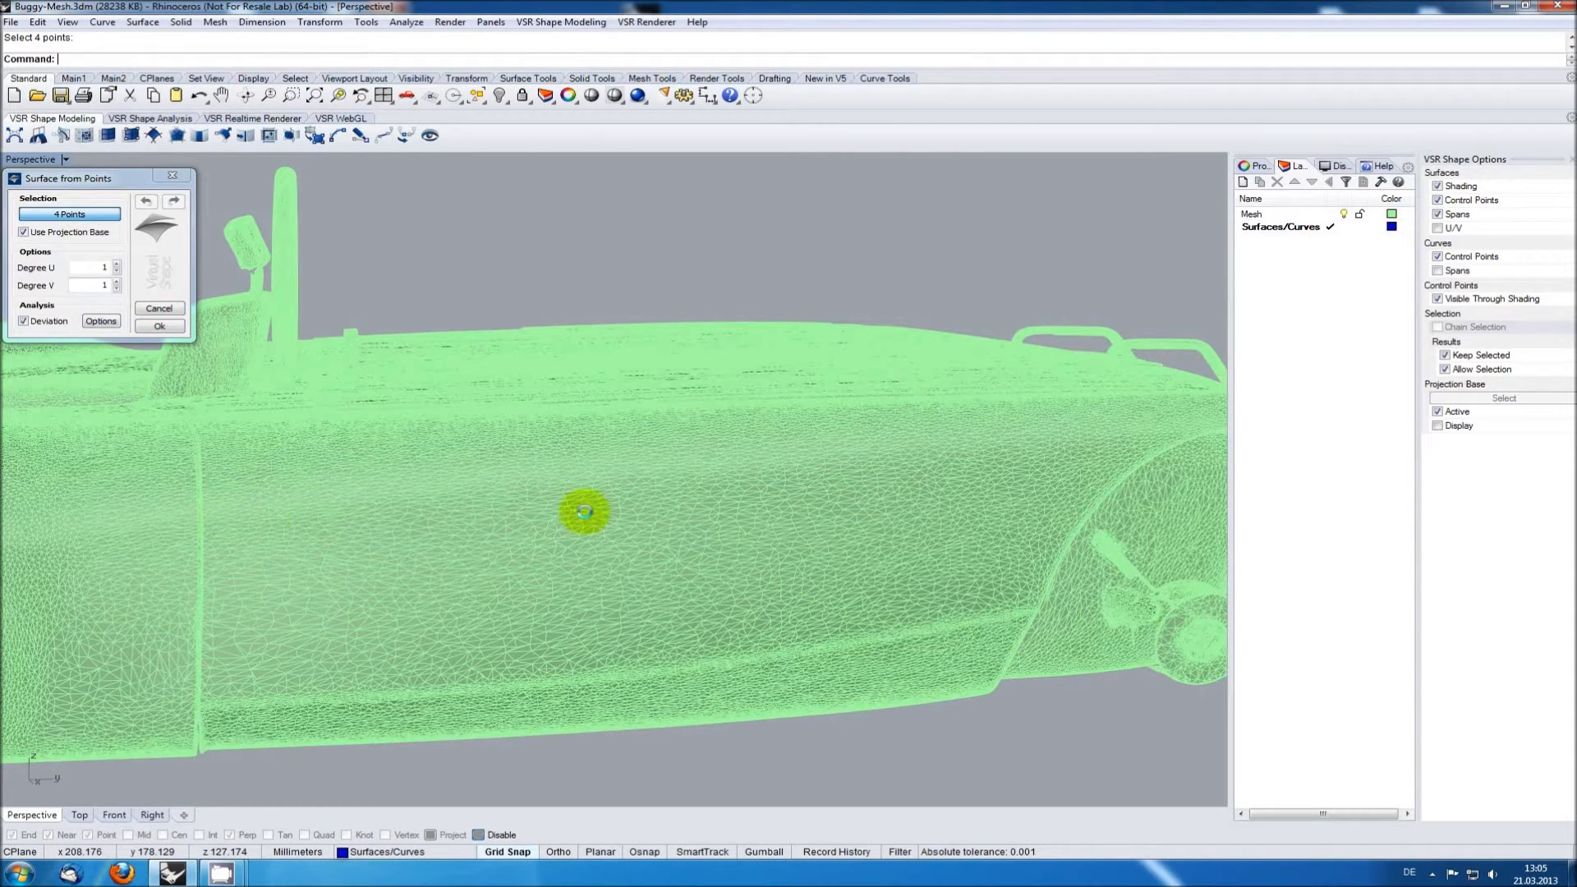
pyautogui.click(1050, 452)
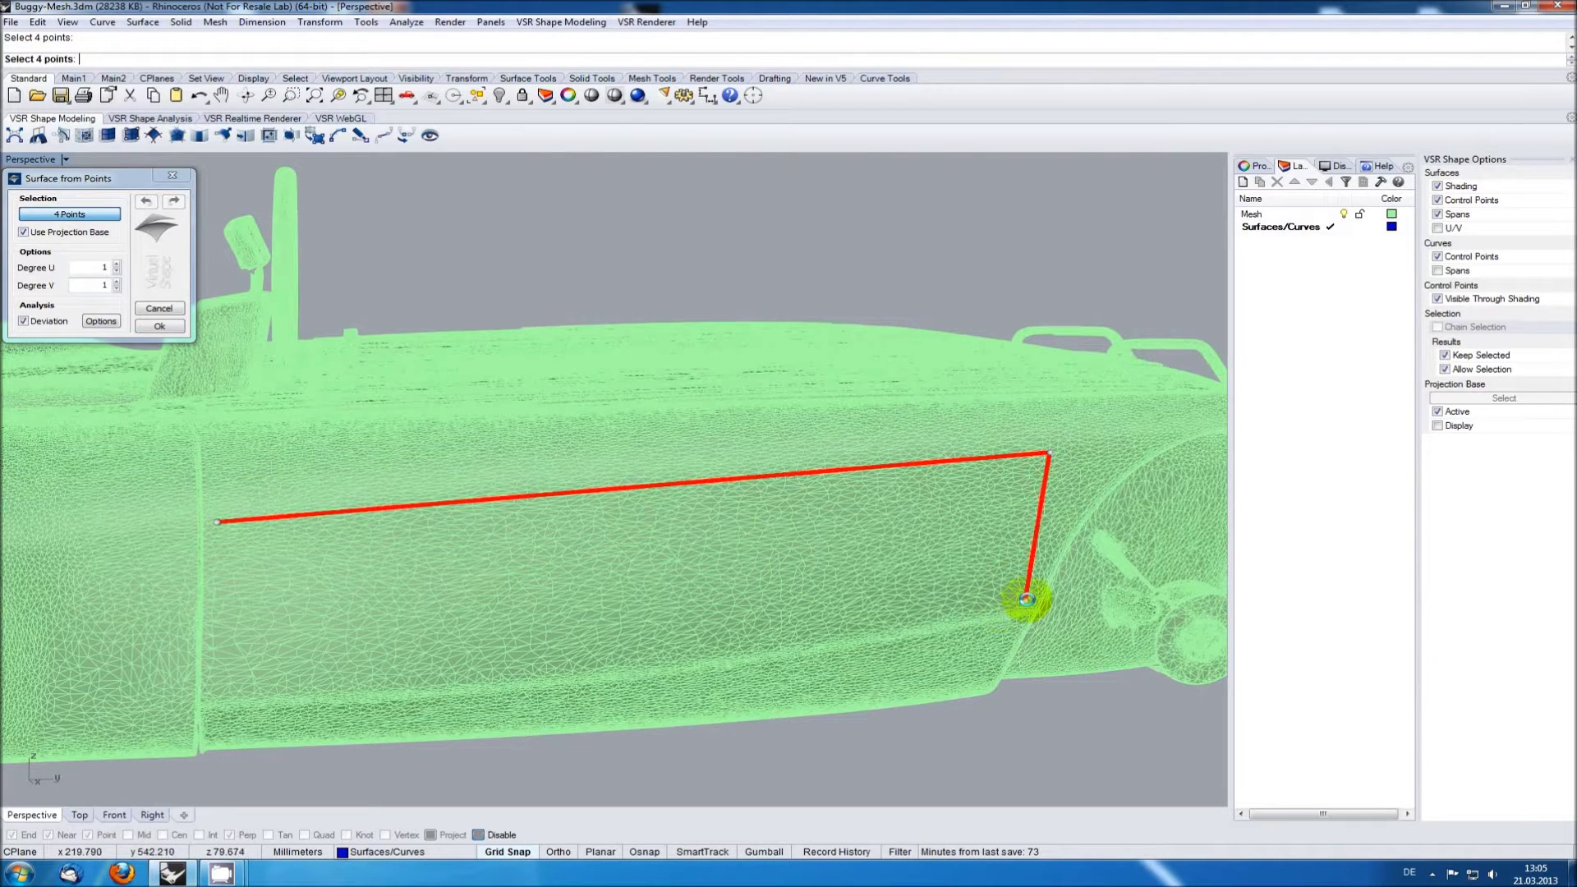
pyautogui.click(1027, 599)
pyautogui.click(207, 693)
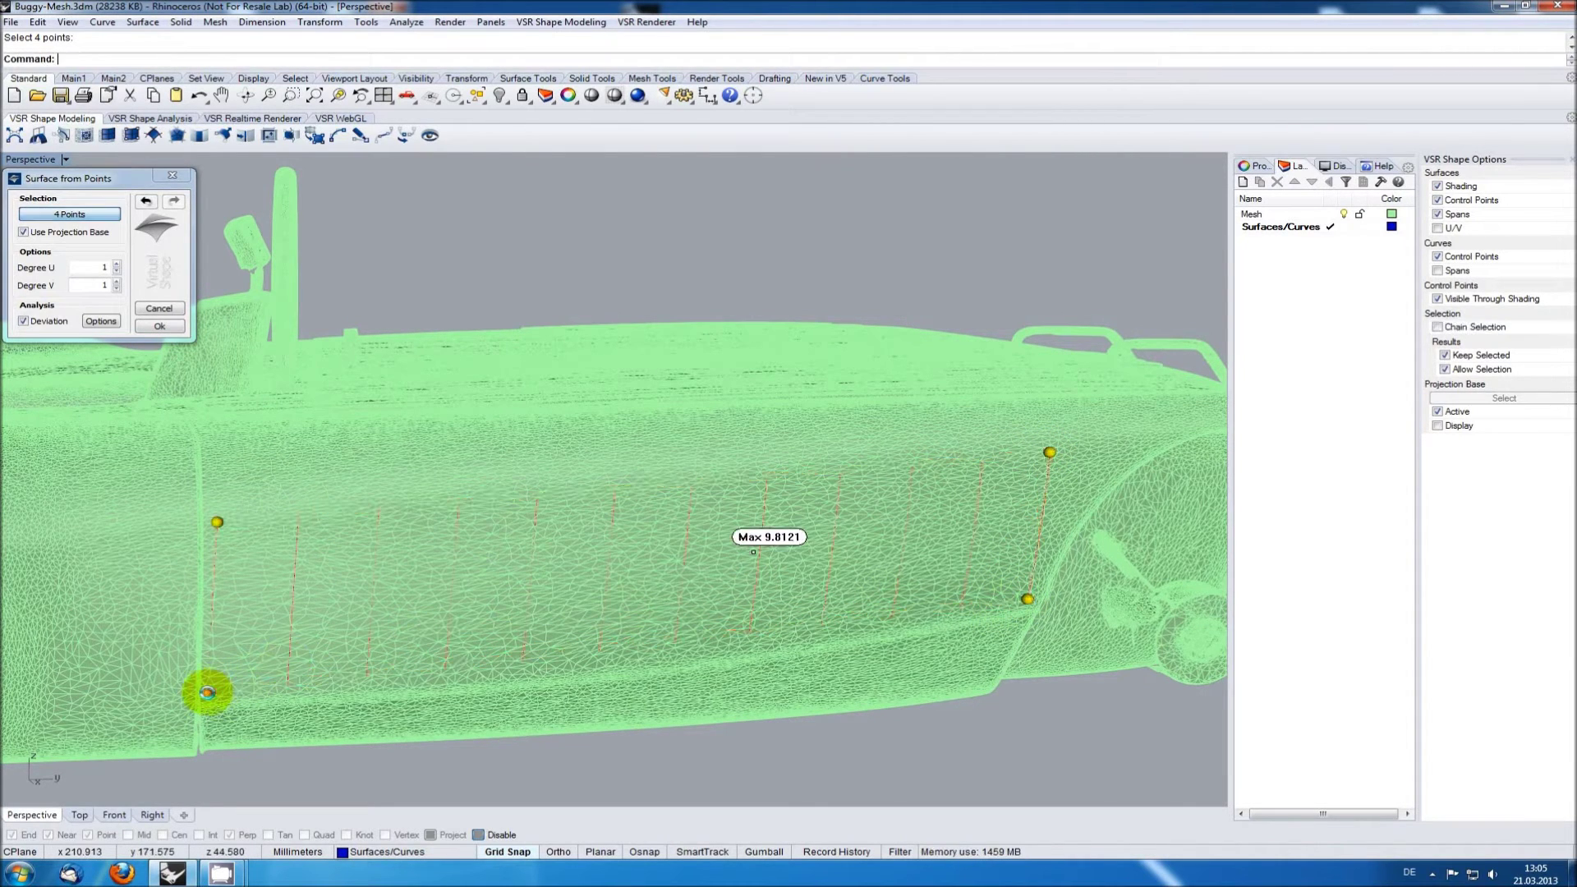
# - Inspect the new side surface from several angles, briefly in Rendered, then back in Shaded
pyautogui.moveTo(282, 588); pyautogui.dragTo(364, 573, button='right')
pyautogui.scroll(5, 440, 544)
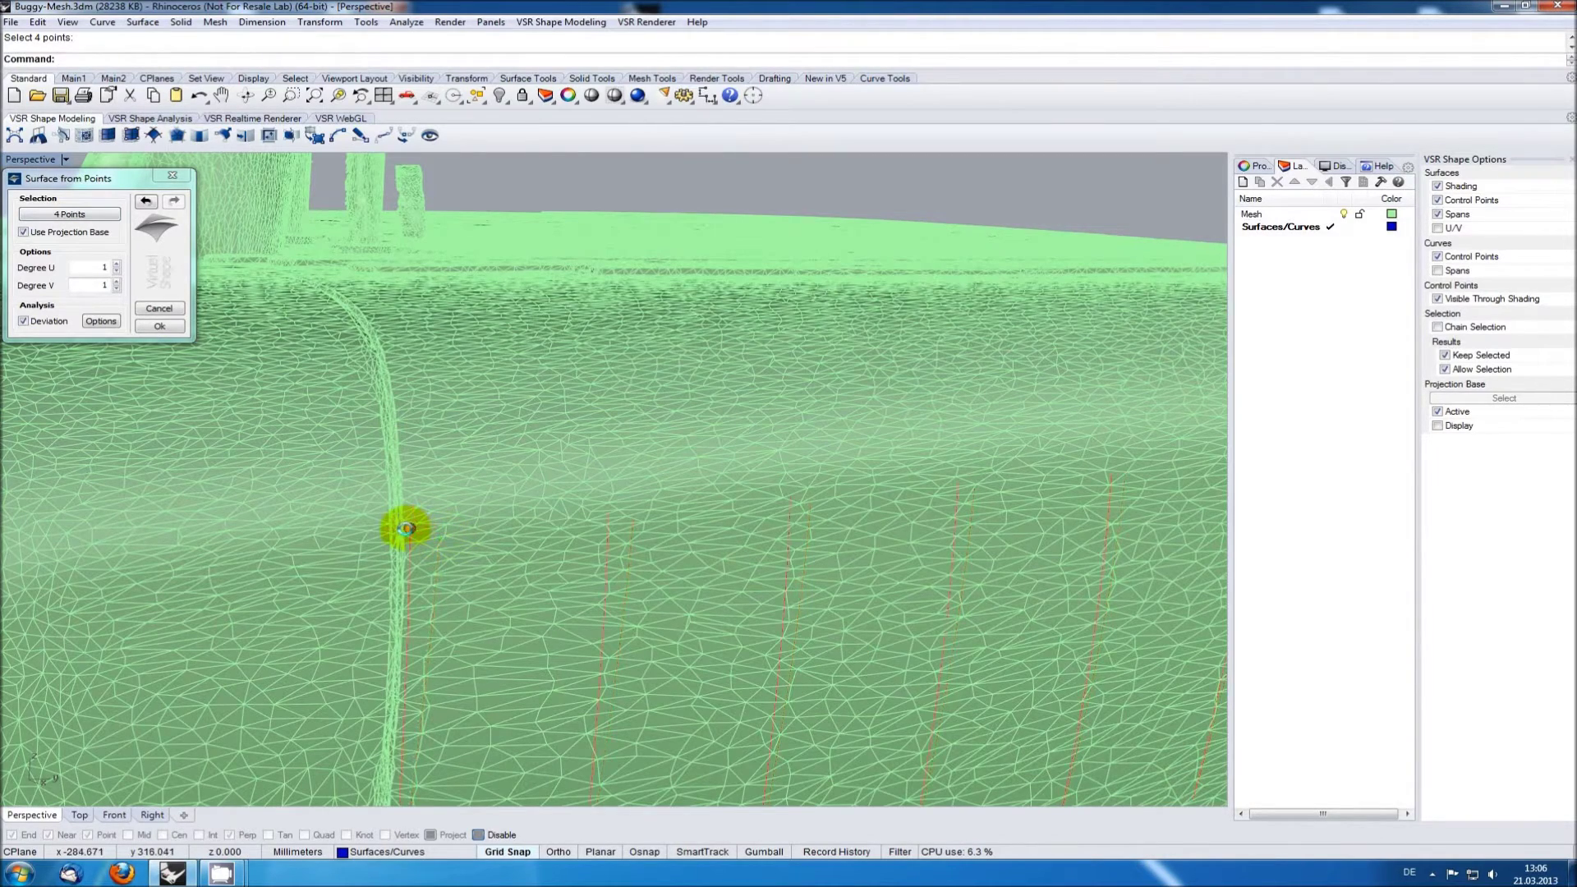
pyautogui.scroll(-10, 563, 581)
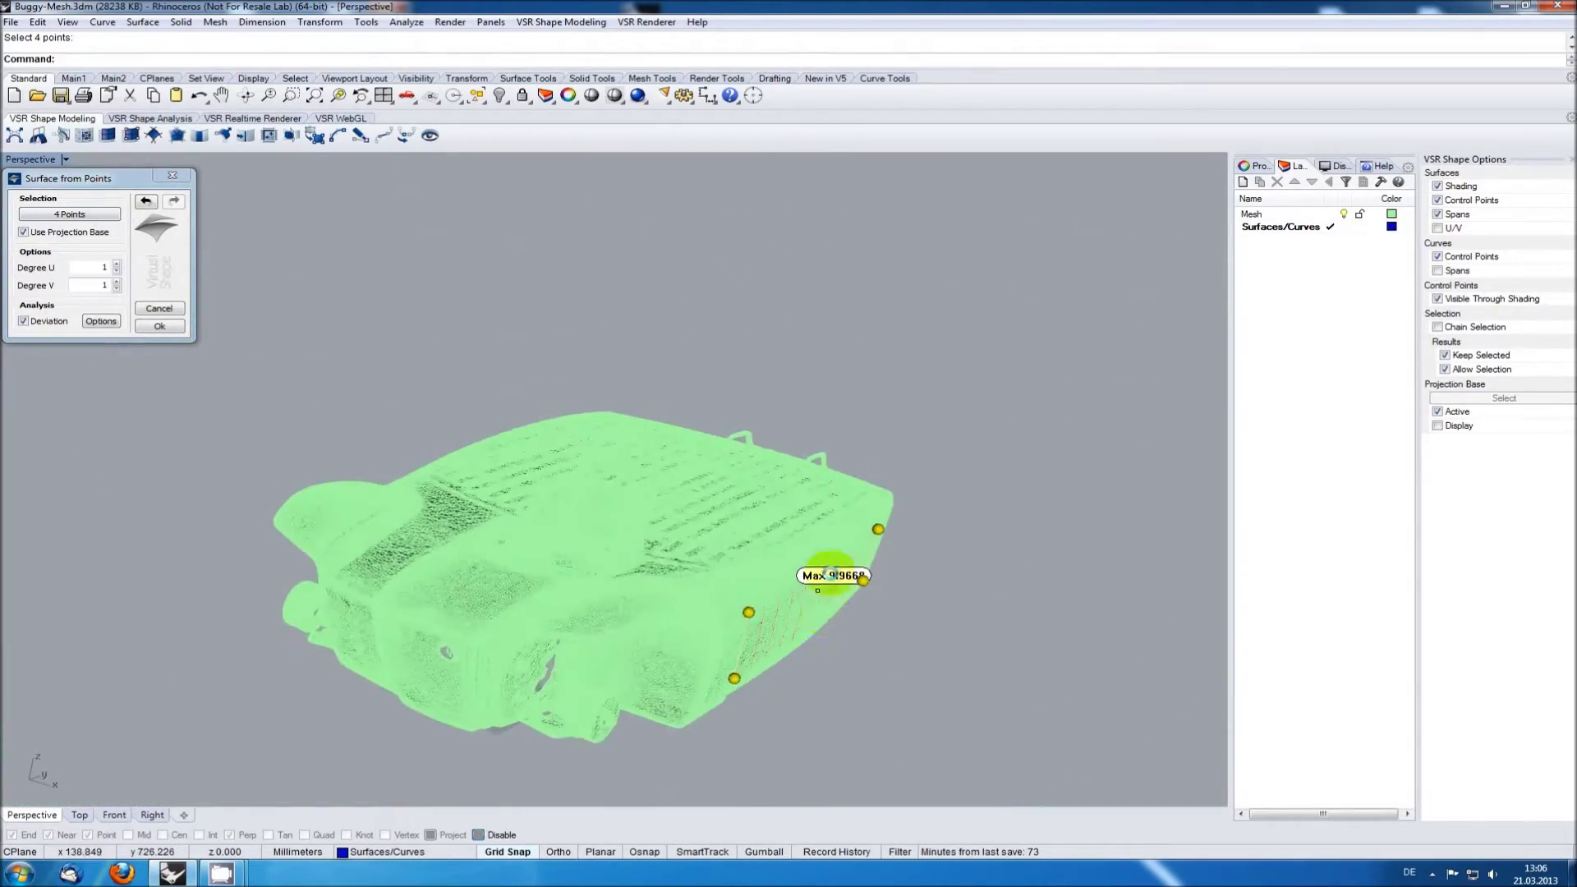
pyautogui.moveTo(831, 575); pyautogui.dragTo(739, 556, button='right')
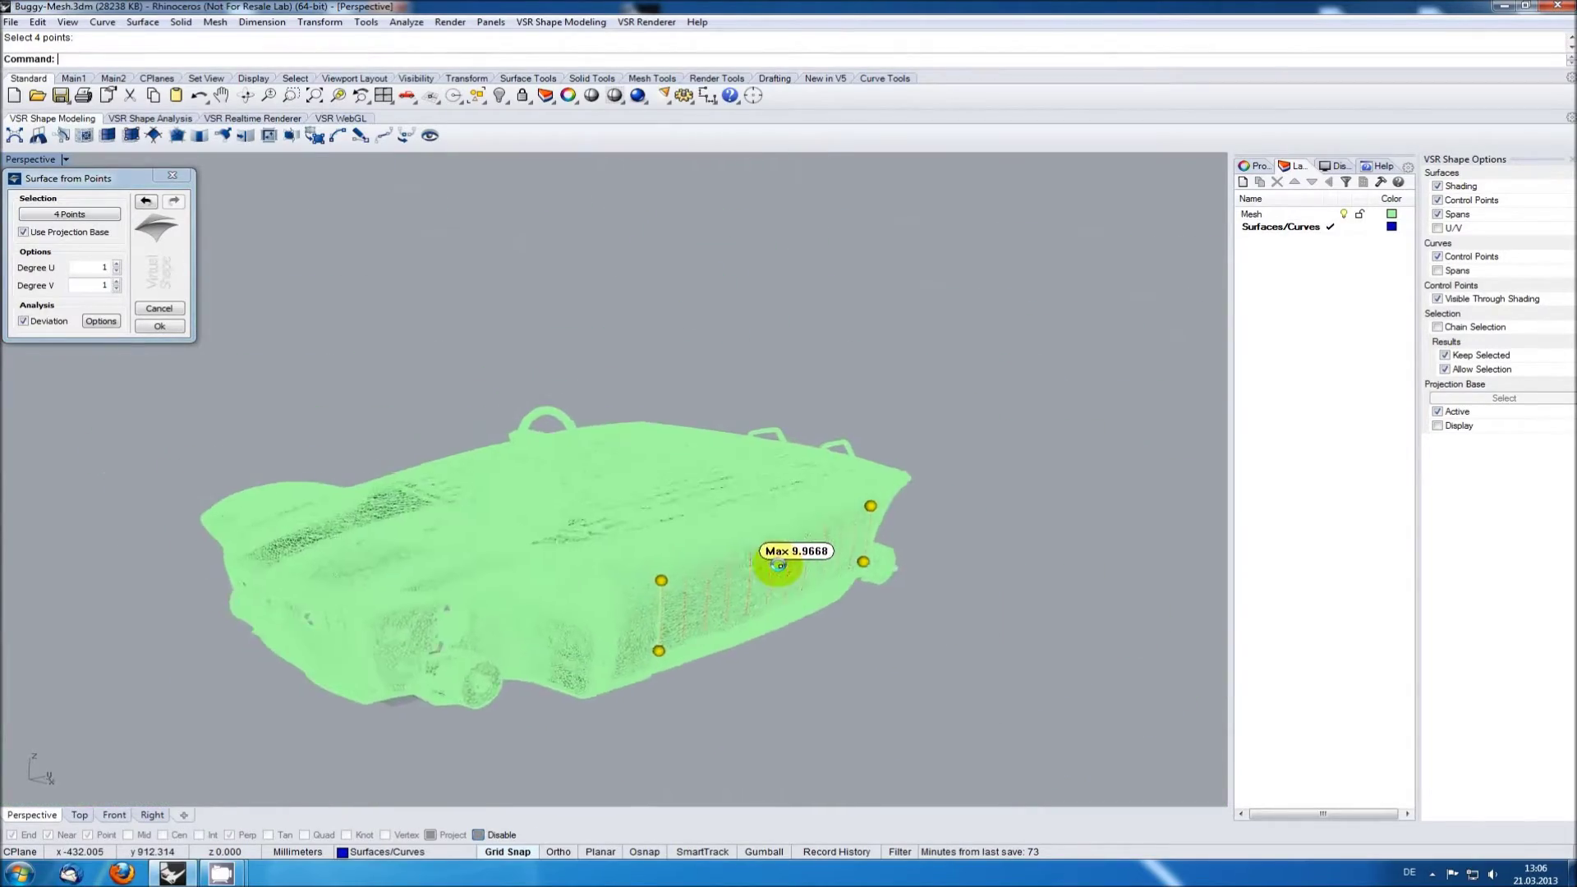
pyautogui.scroll(6, 789, 553)
pyautogui.scroll(5, 779, 530)
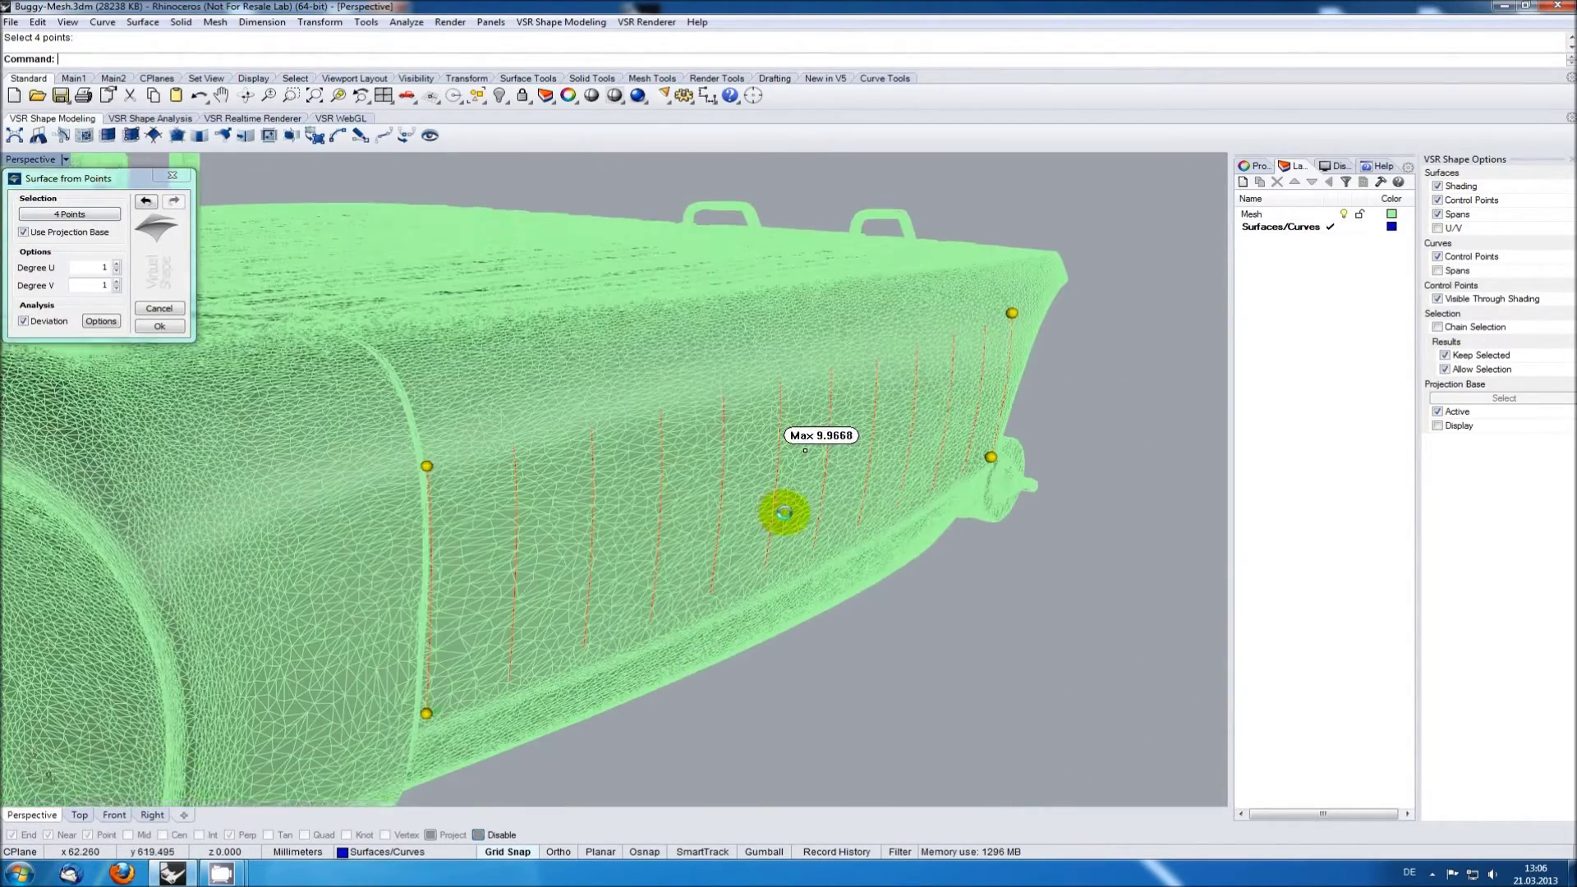
pyautogui.click(37, 160)
pyautogui.click(47, 230)
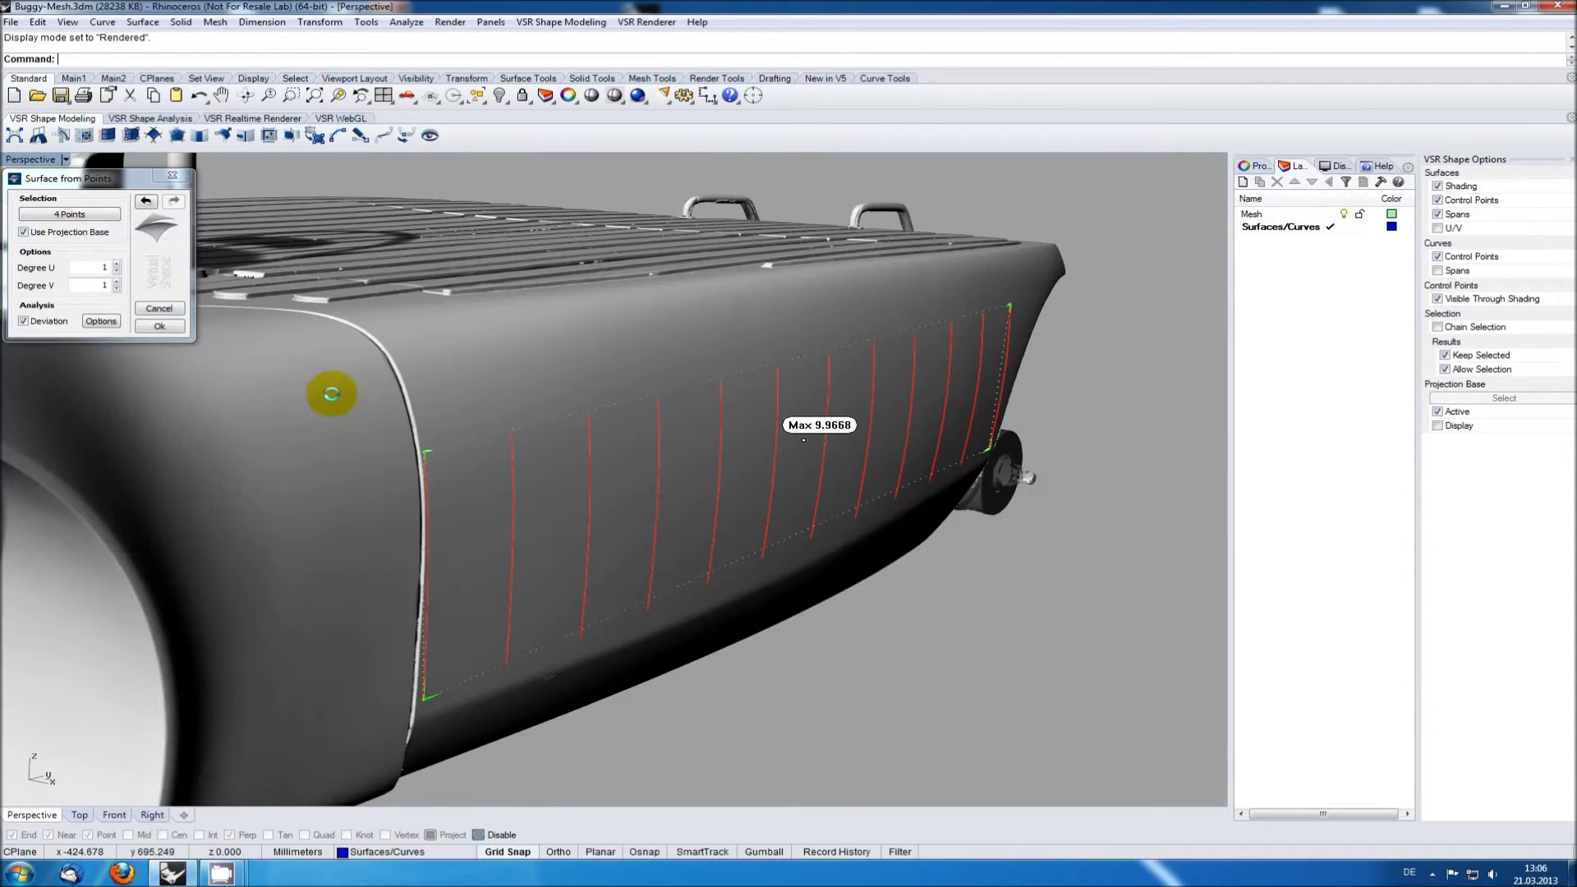
pyautogui.moveTo(328, 394); pyautogui.dragTo(411, 396, button='right')
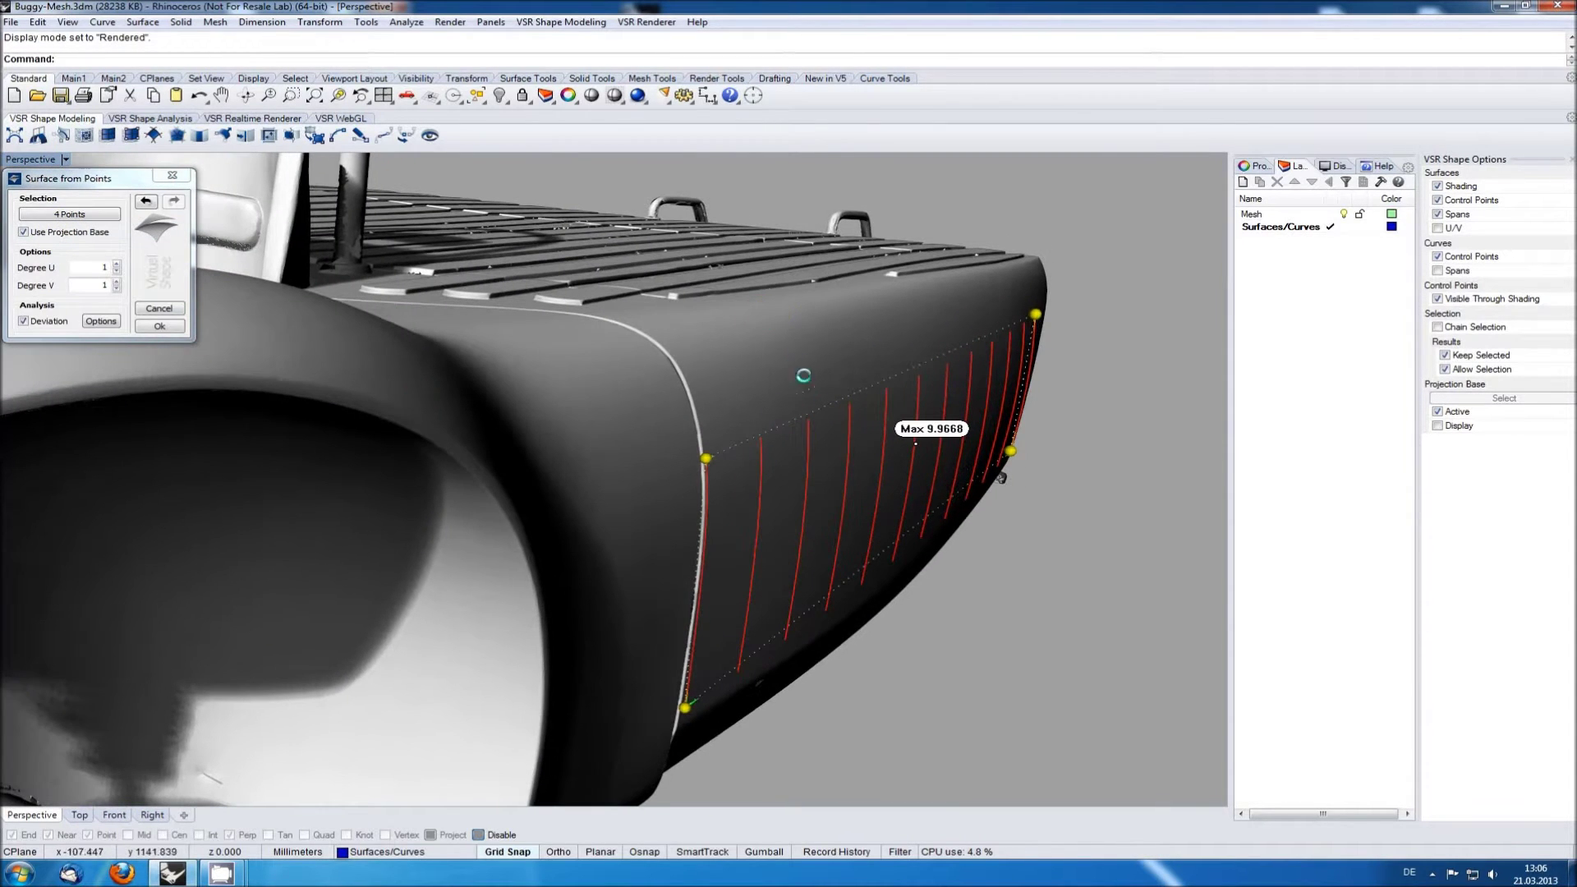
pyautogui.moveTo(758, 423); pyautogui.dragTo(569, 457, button='right')
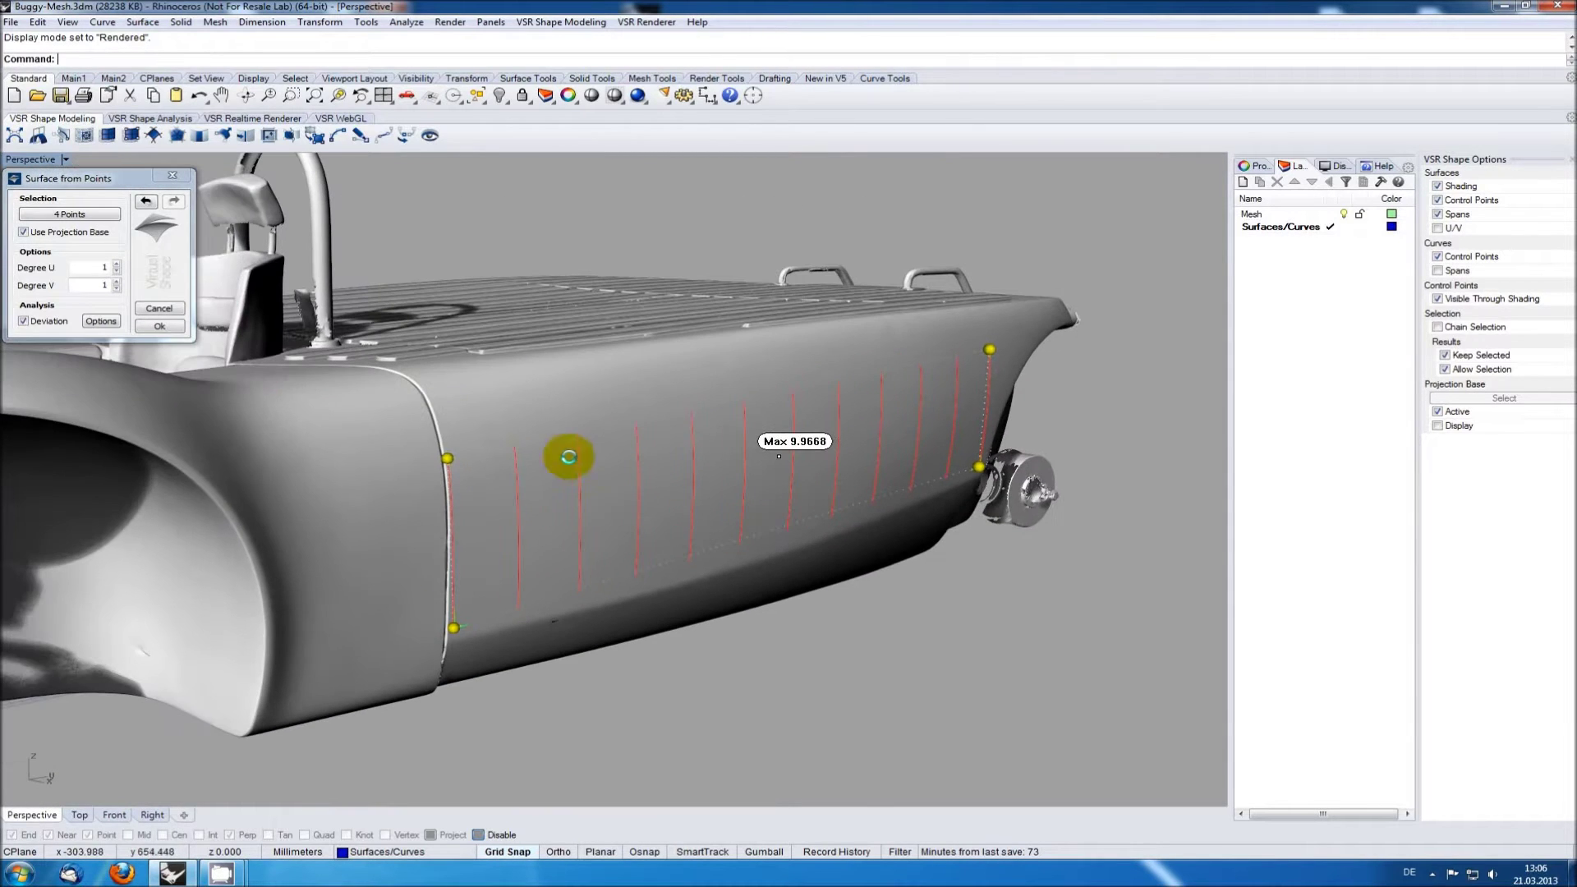
pyautogui.click(45, 159)
pyautogui.click(58, 213)
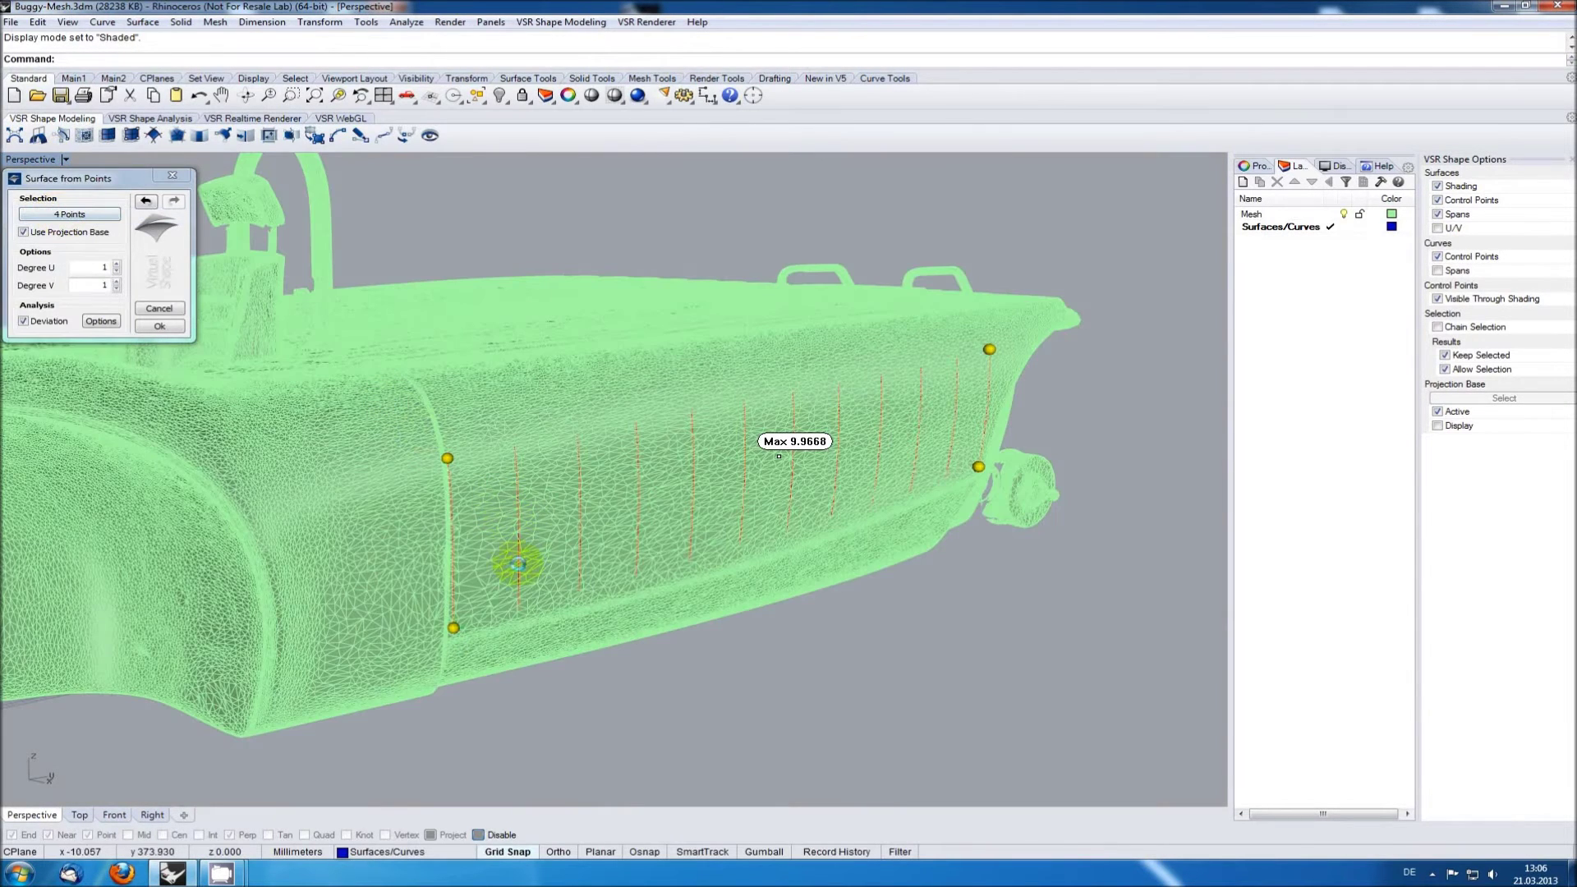
# - Drag the patch's upper corner point to reposition it, raising max deviation to 10.5561
pyautogui.scroll(5, 447, 631)
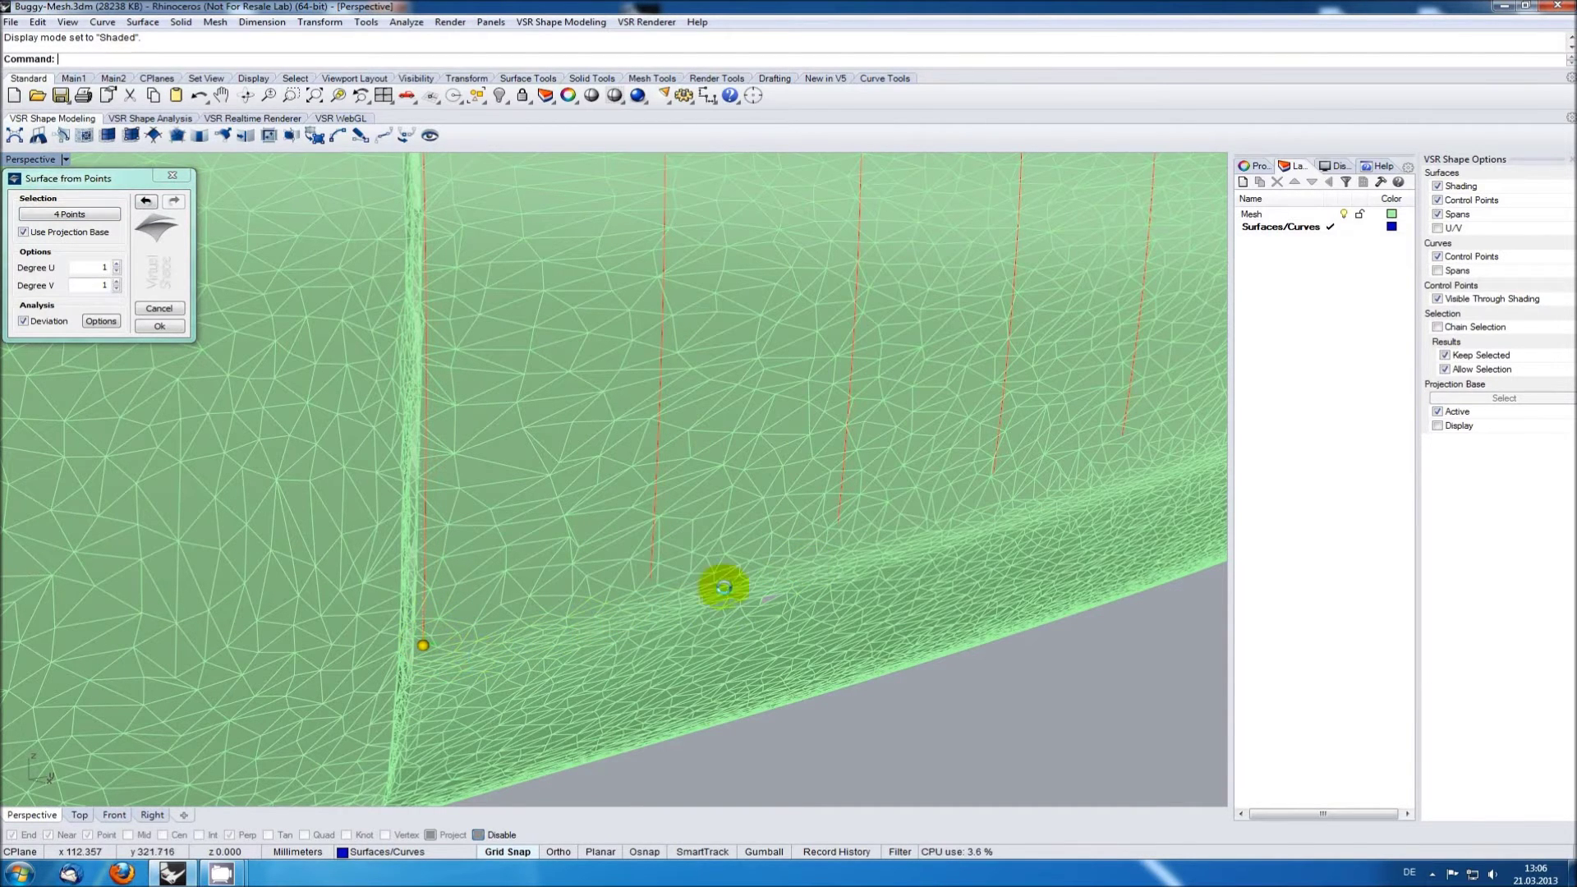
pyautogui.scroll(2, 473, 659)
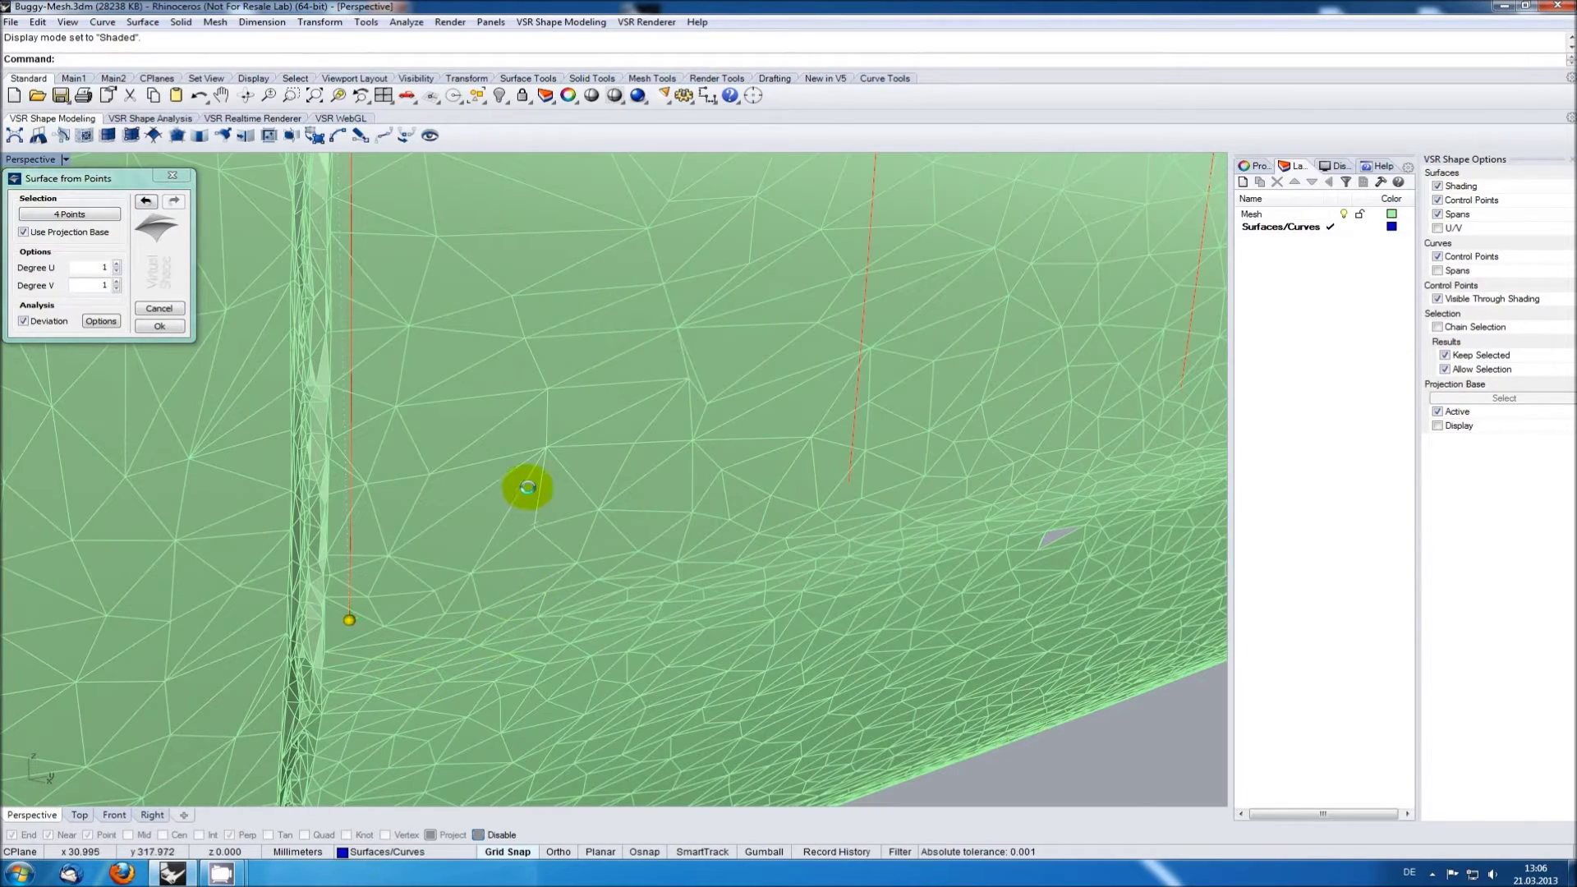
pyautogui.scroll(-5, 533, 647)
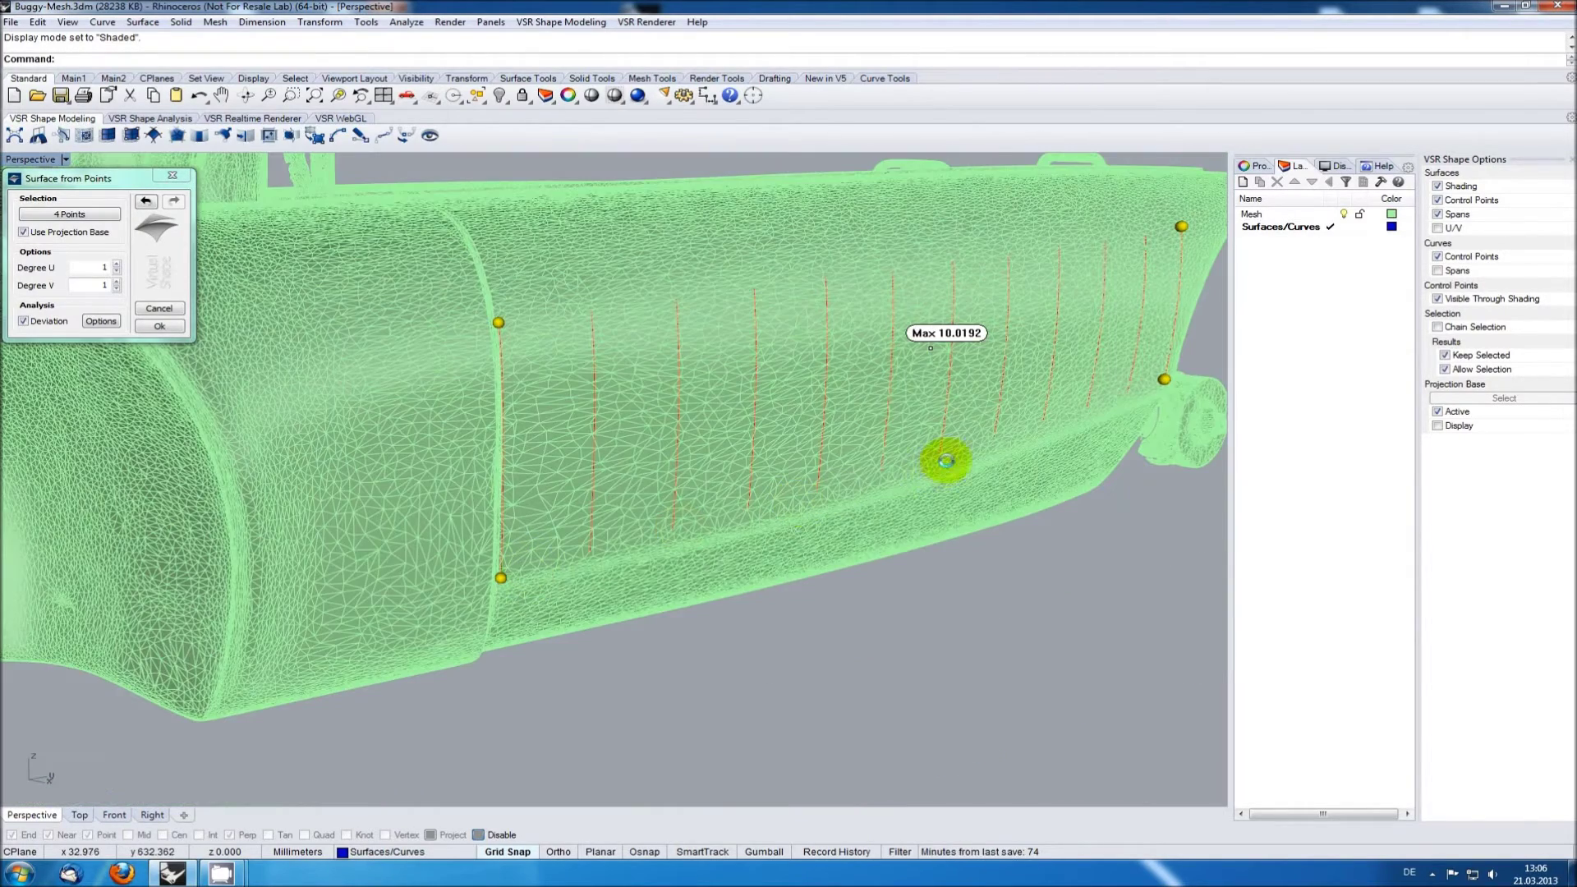
pyautogui.moveTo(727, 552); pyautogui.dragTo(628, 539, button='right')
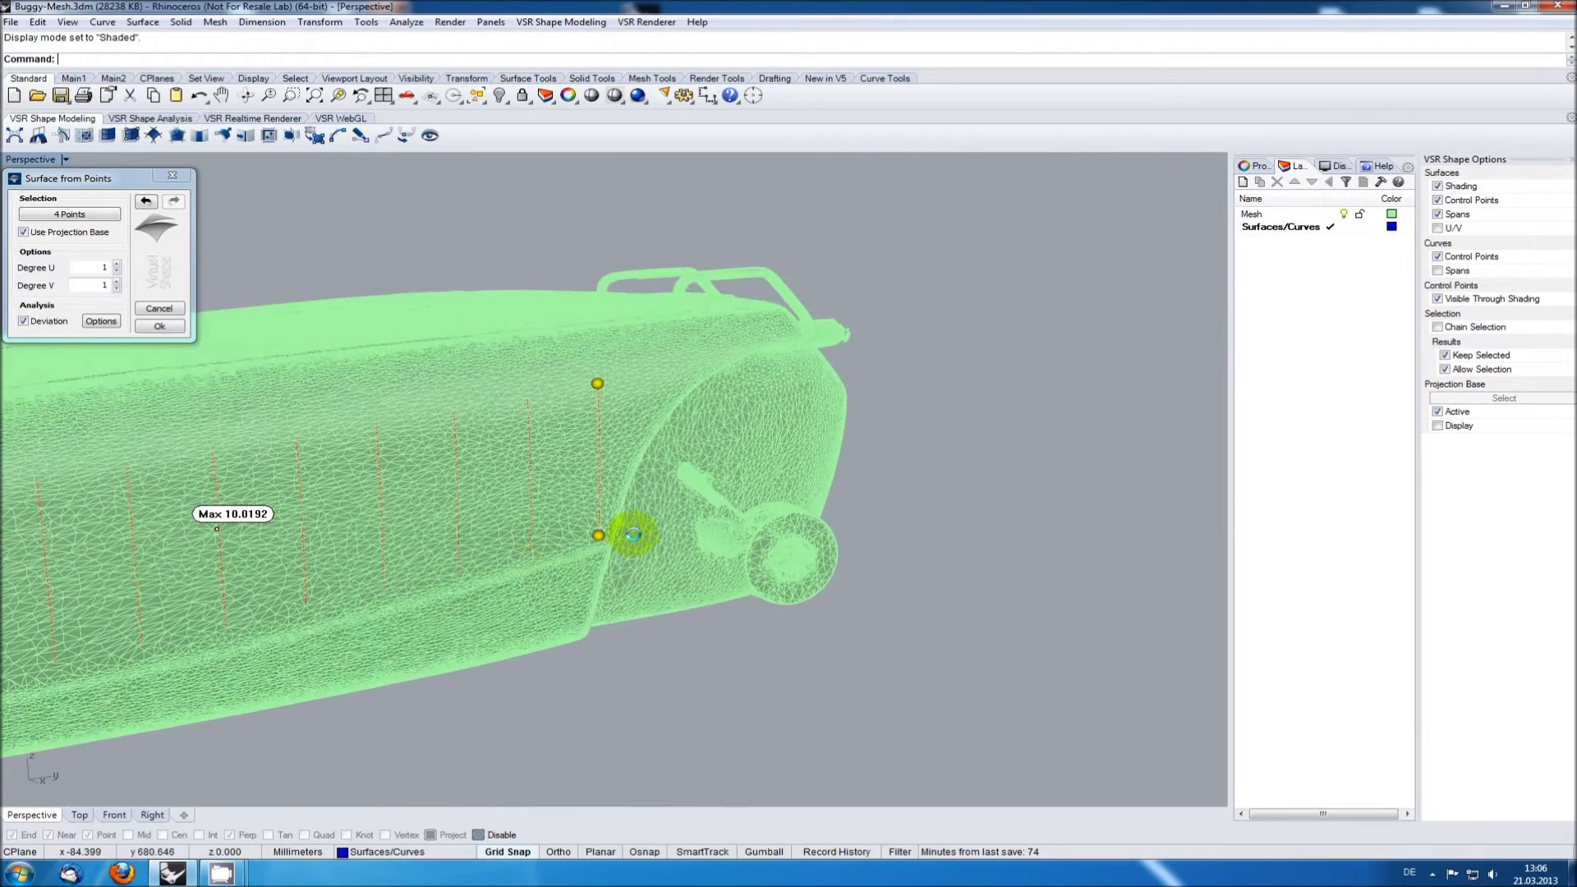
pyautogui.scroll(3, 617, 541)
pyautogui.scroll(3, 611, 541)
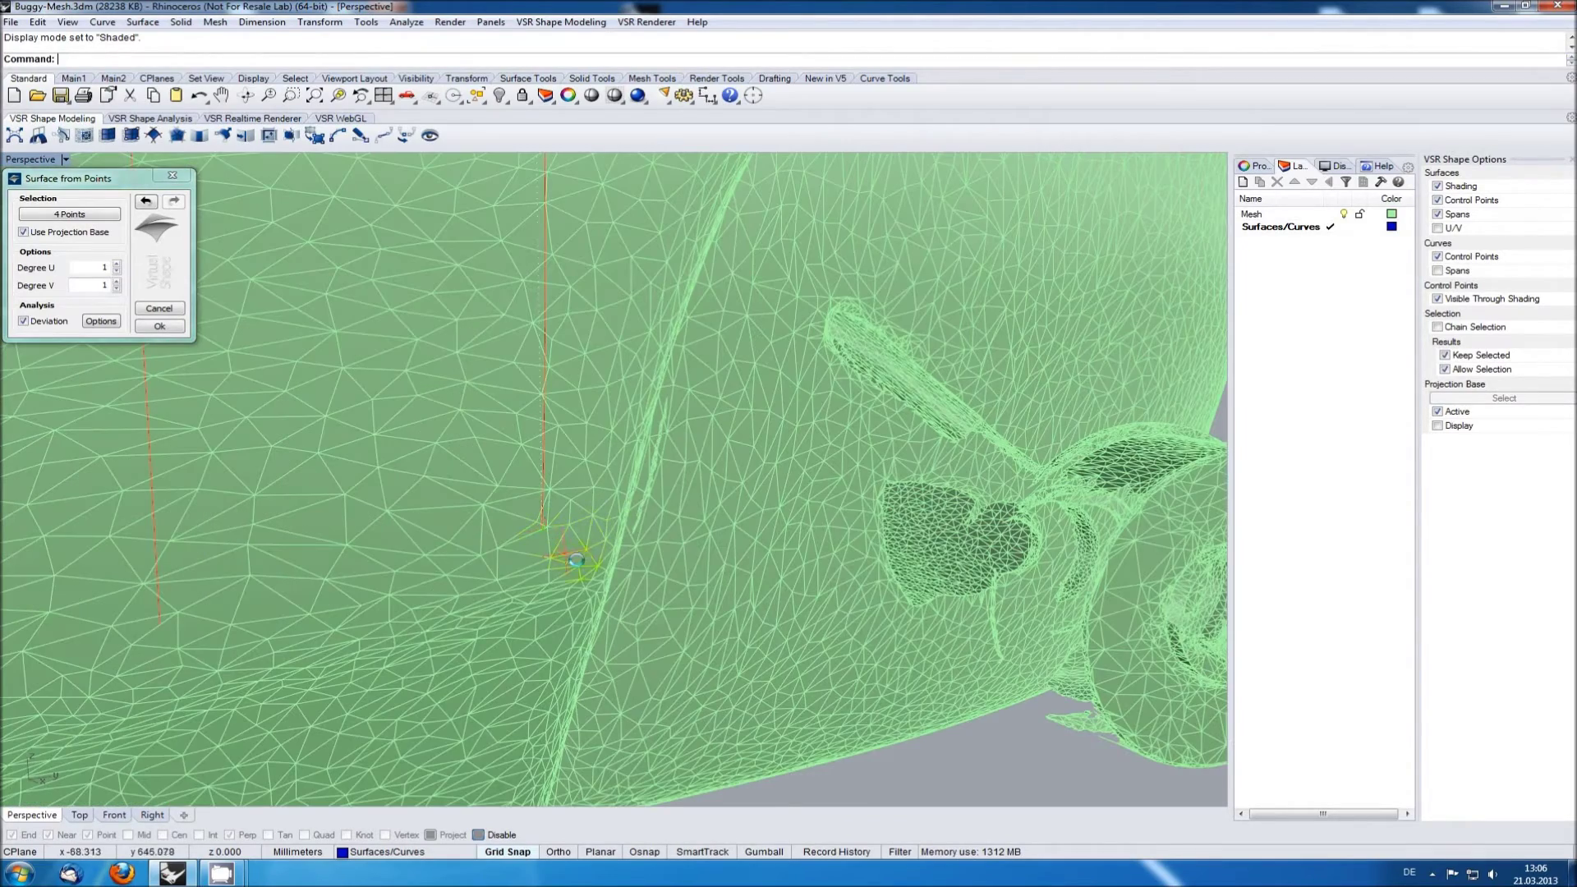
pyautogui.scroll(-5, 586, 537)
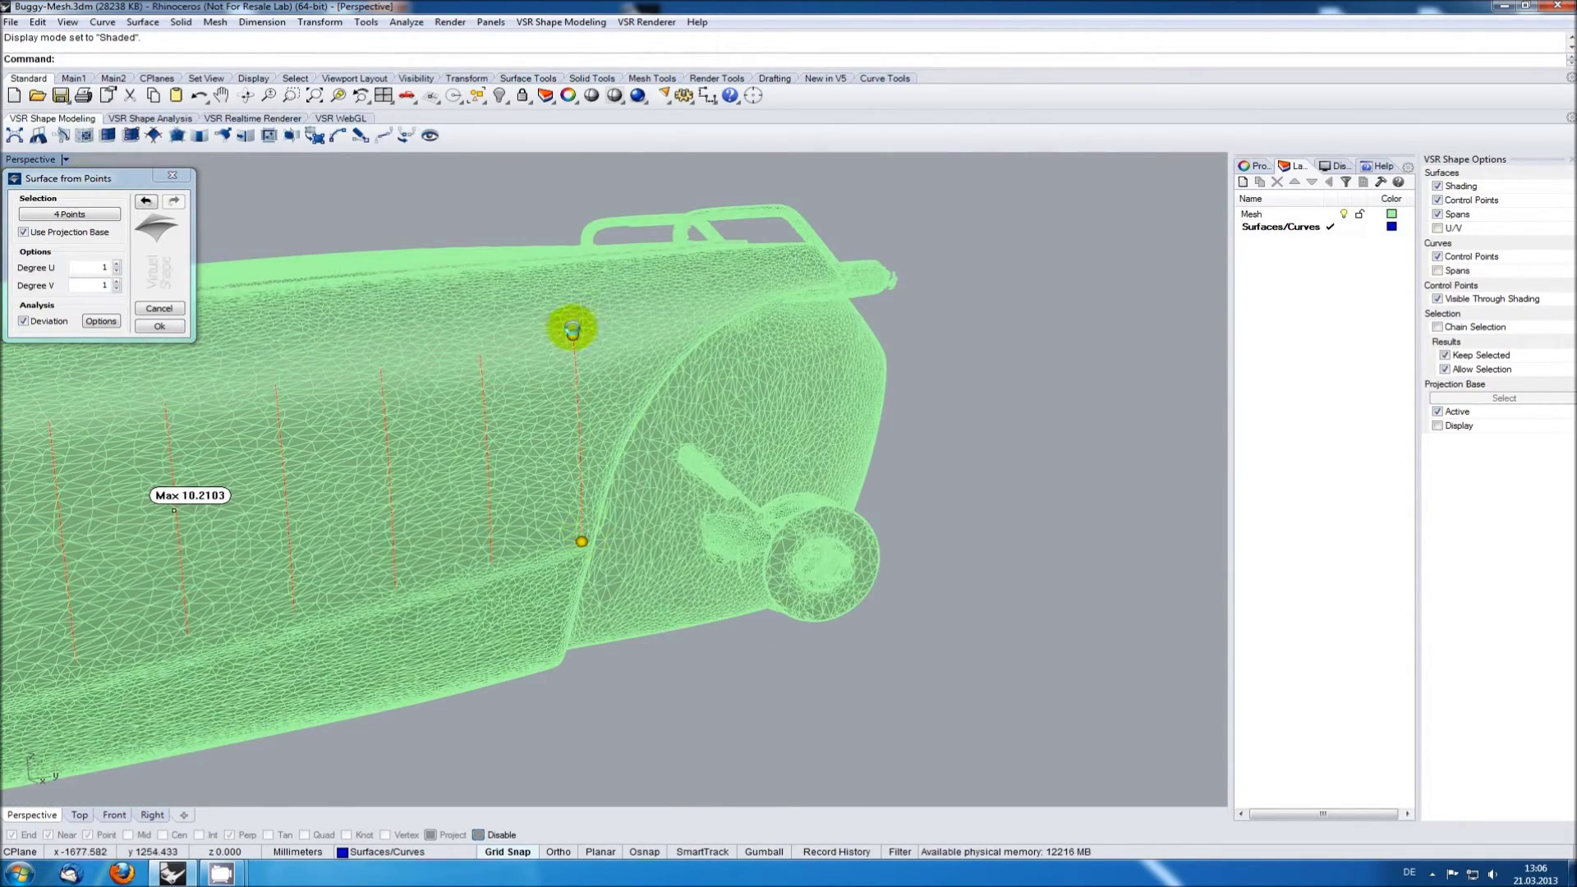
pyautogui.moveTo(574, 332); pyautogui.dragTo(603, 335)
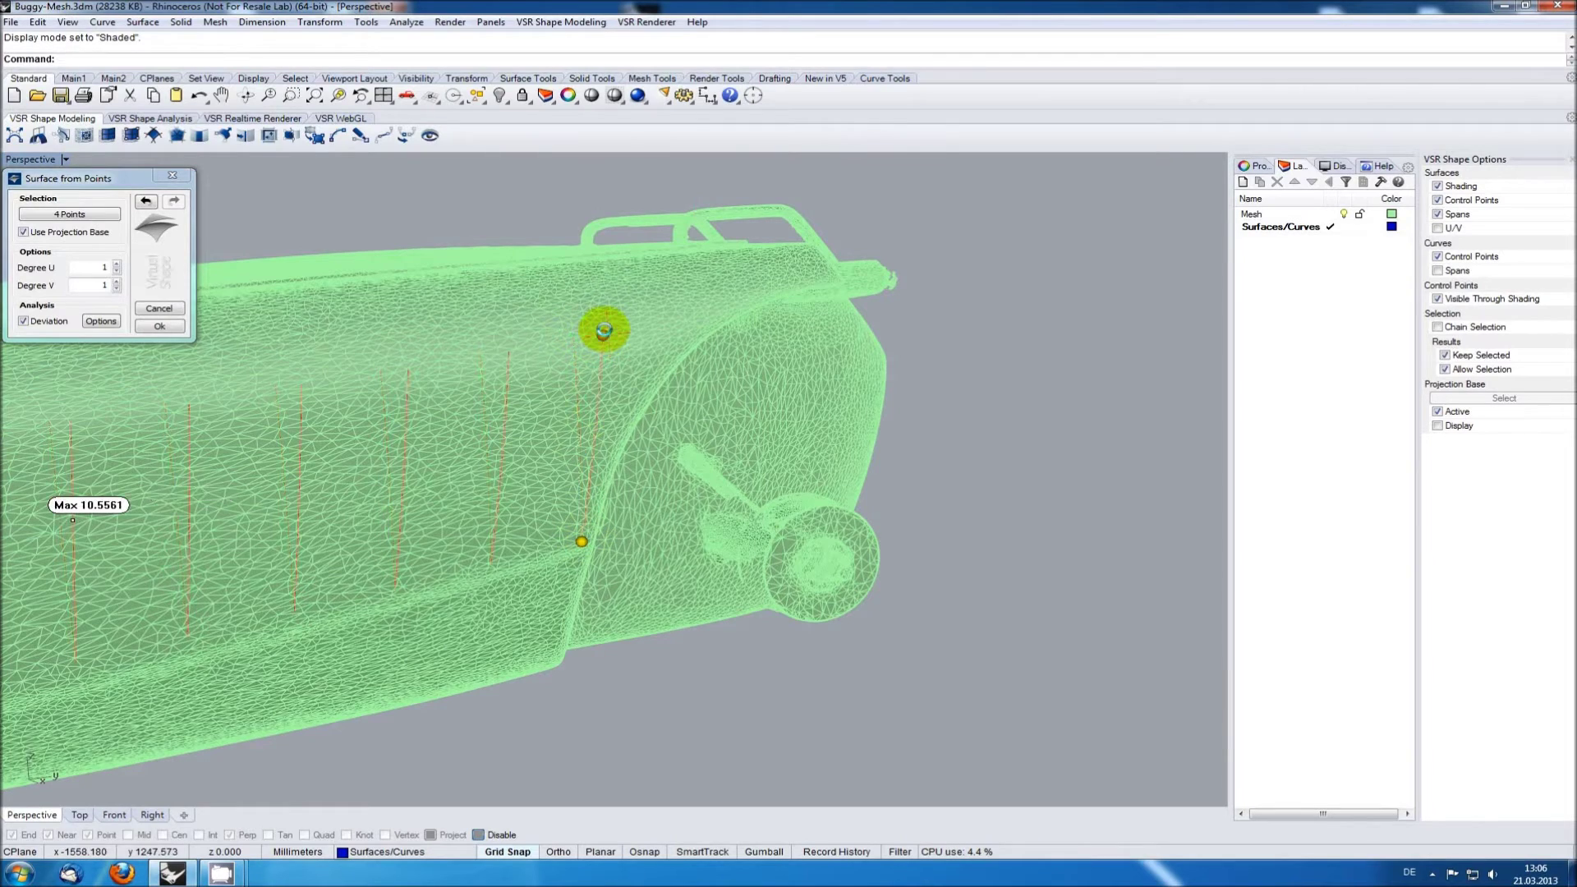
pyautogui.scroll(-3, 527, 454)
pyautogui.moveTo(547, 458)
pyautogui.mouseDown(button='right')
pyautogui.moveTo(493, 479)
pyautogui.moveTo(526, 485)
pyautogui.moveTo(563, 461)
pyautogui.mouseUp(button='right')
pyautogui.scroll(3, 546, 480)
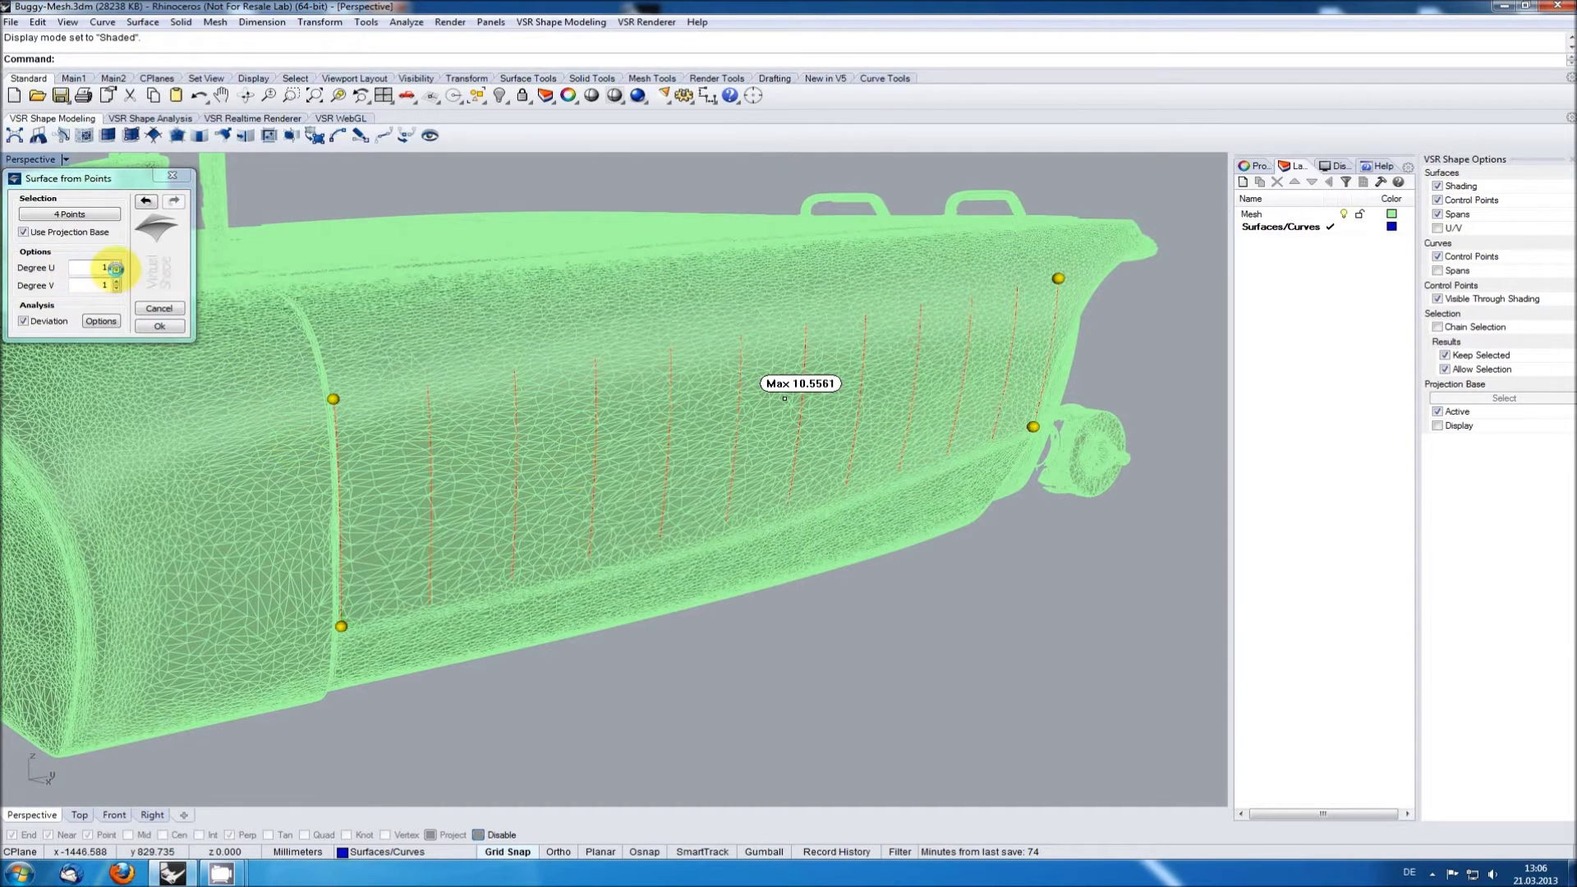
# - Raise the side-panel surface to Degree U 5, V 3 (max deviation 0.2244) and accept it
pyautogui.click(116, 265)
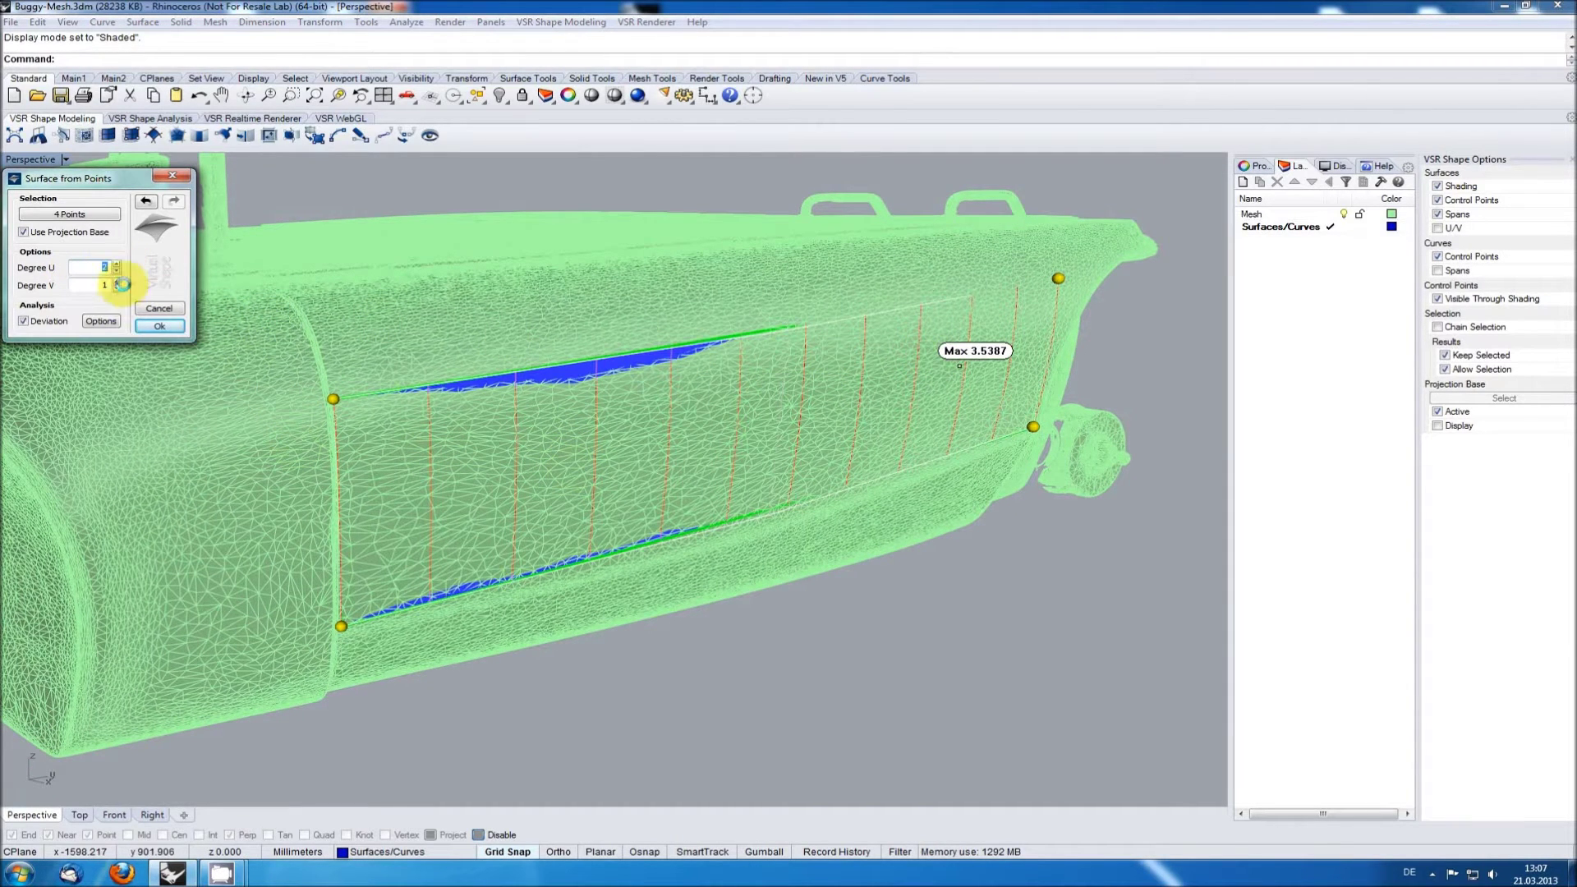
pyautogui.click(115, 265)
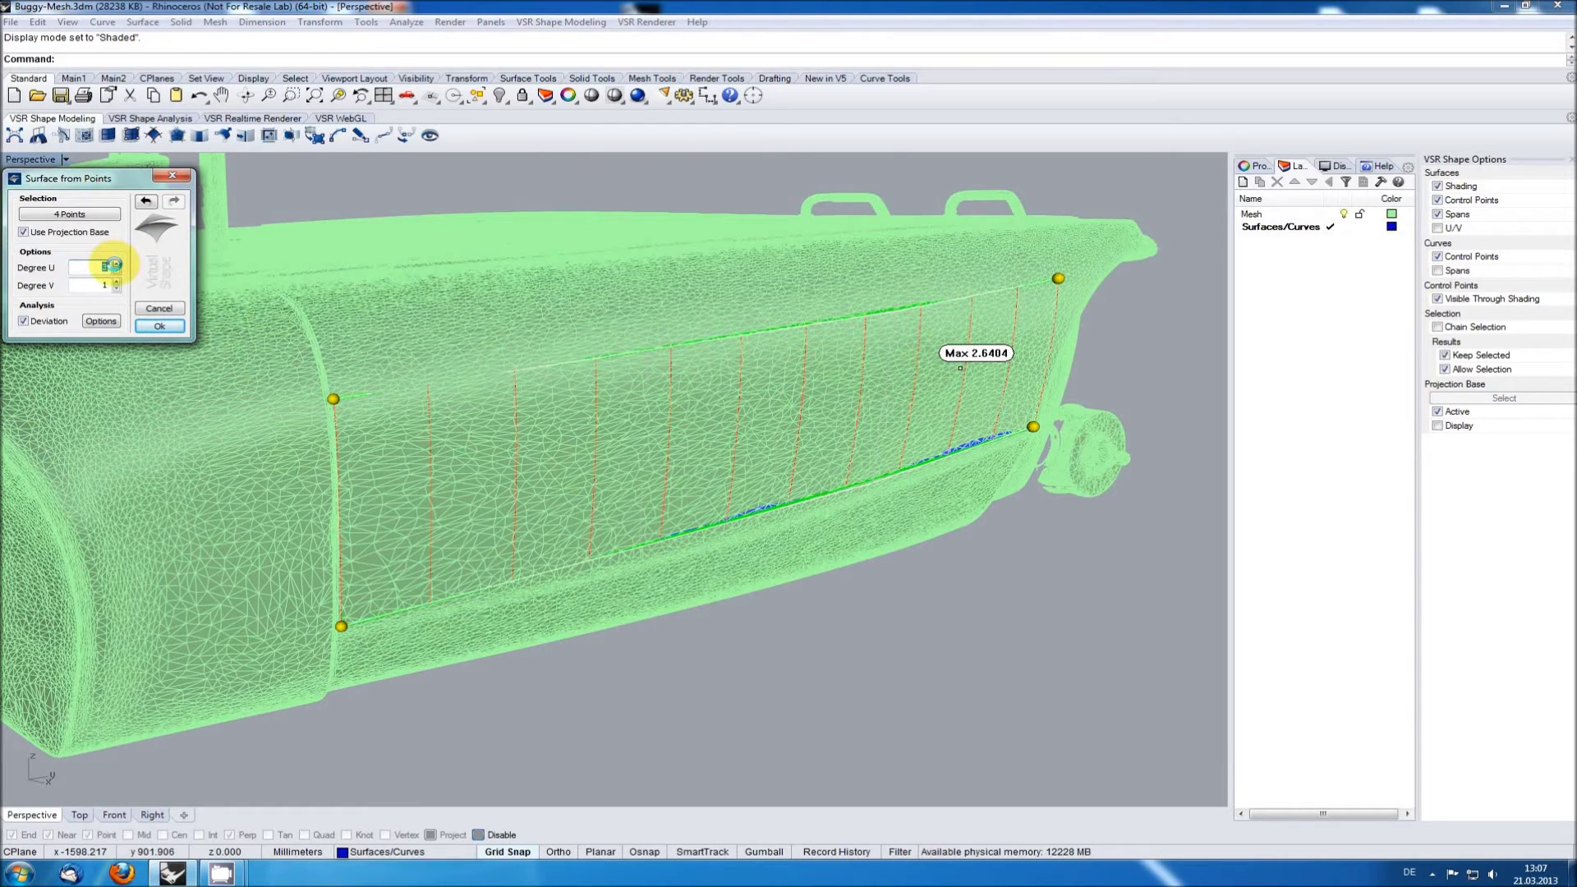
pyautogui.click(115, 265)
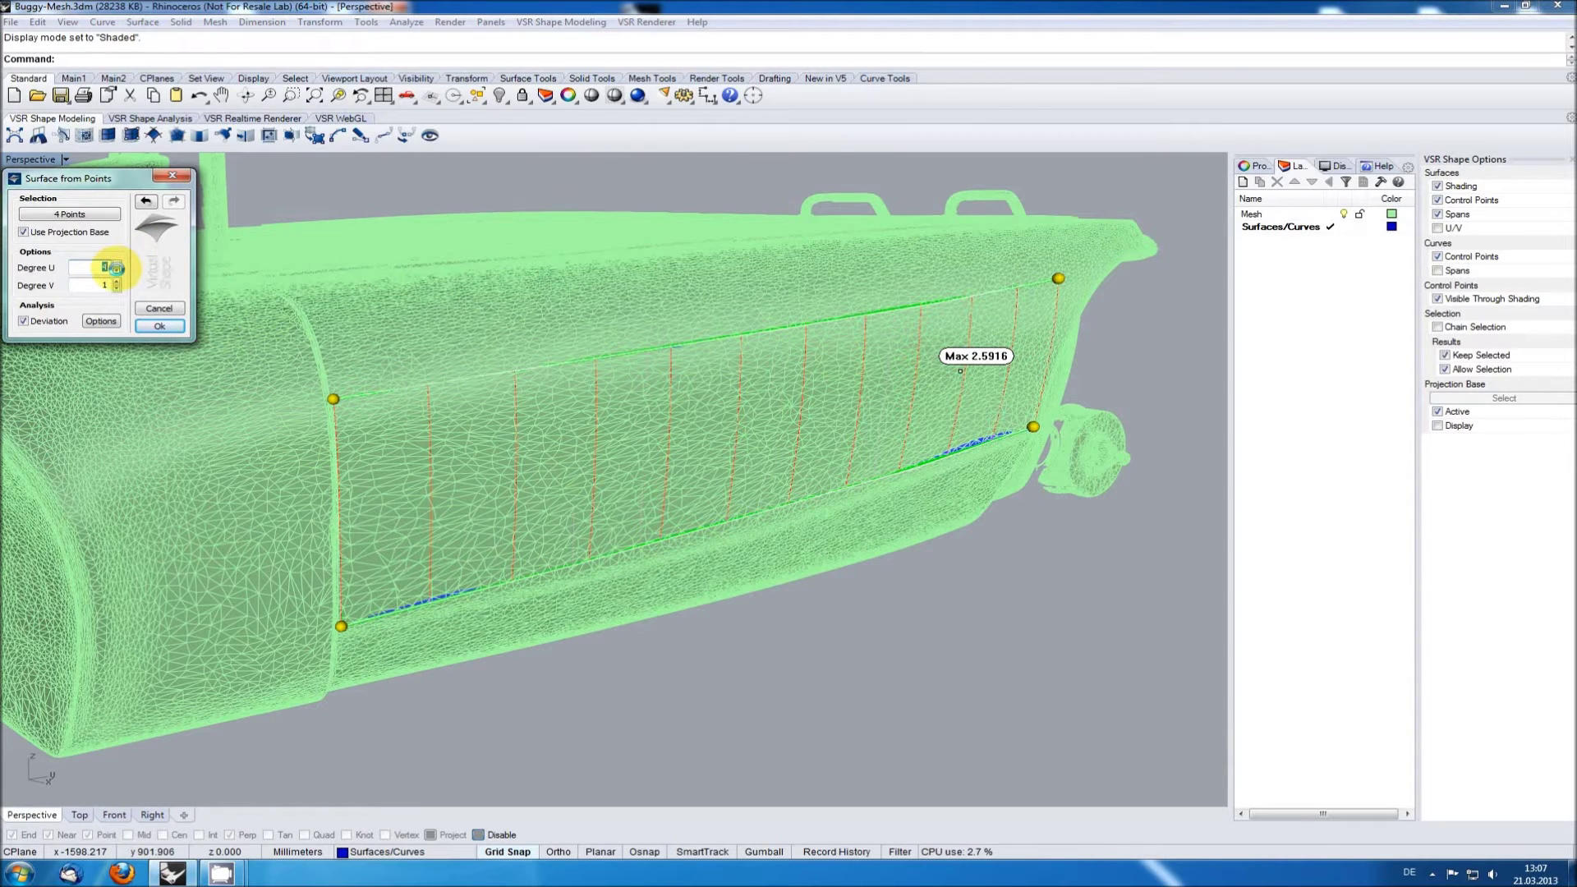
pyautogui.click(115, 281)
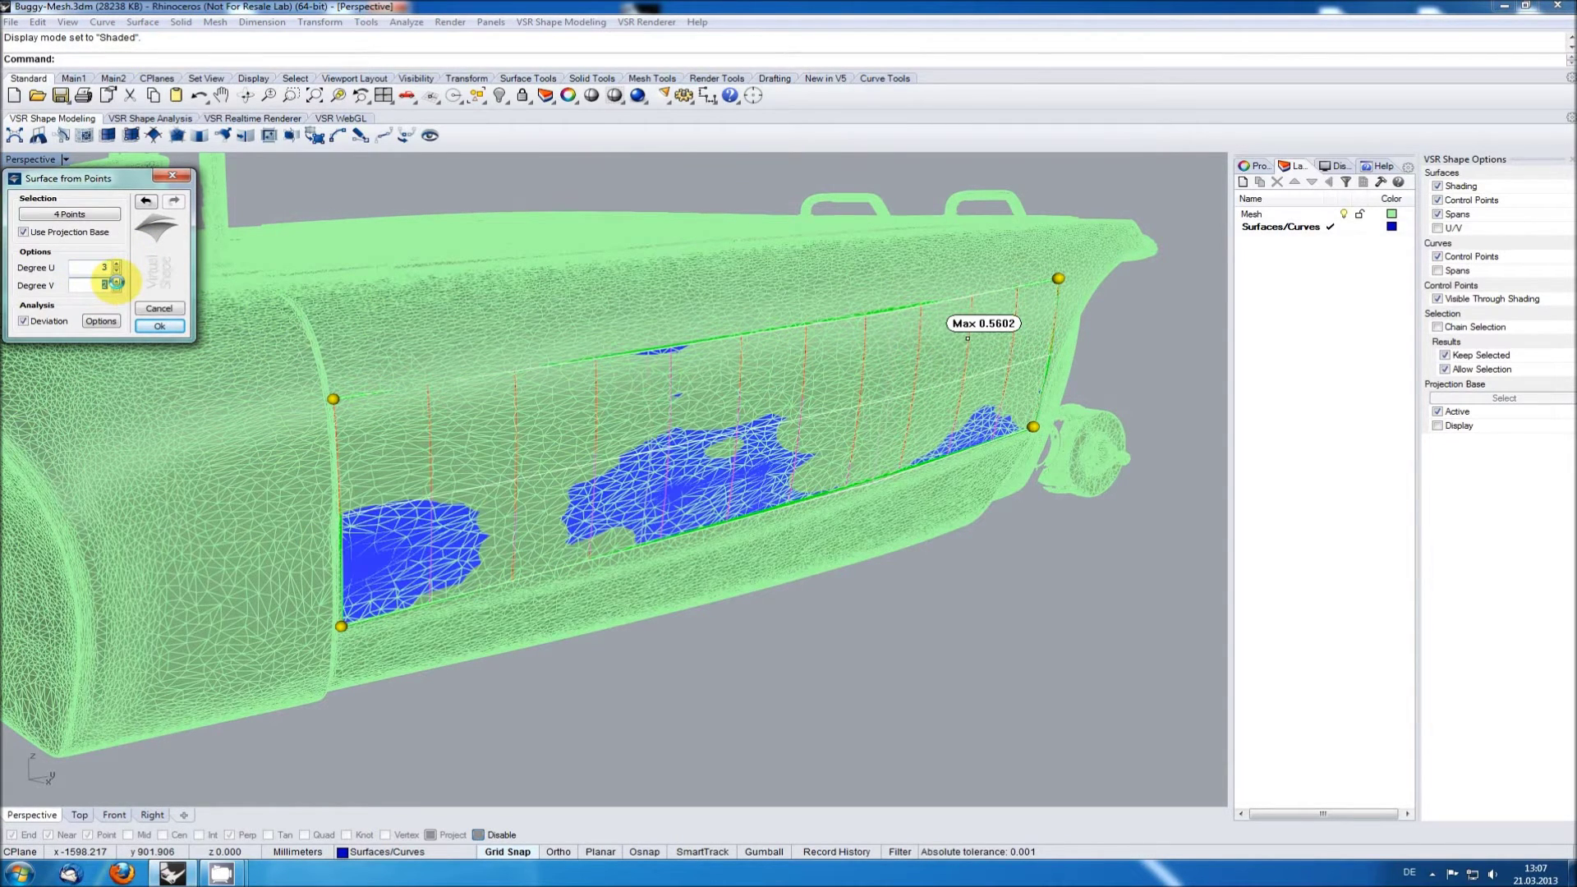
pyautogui.click(115, 281)
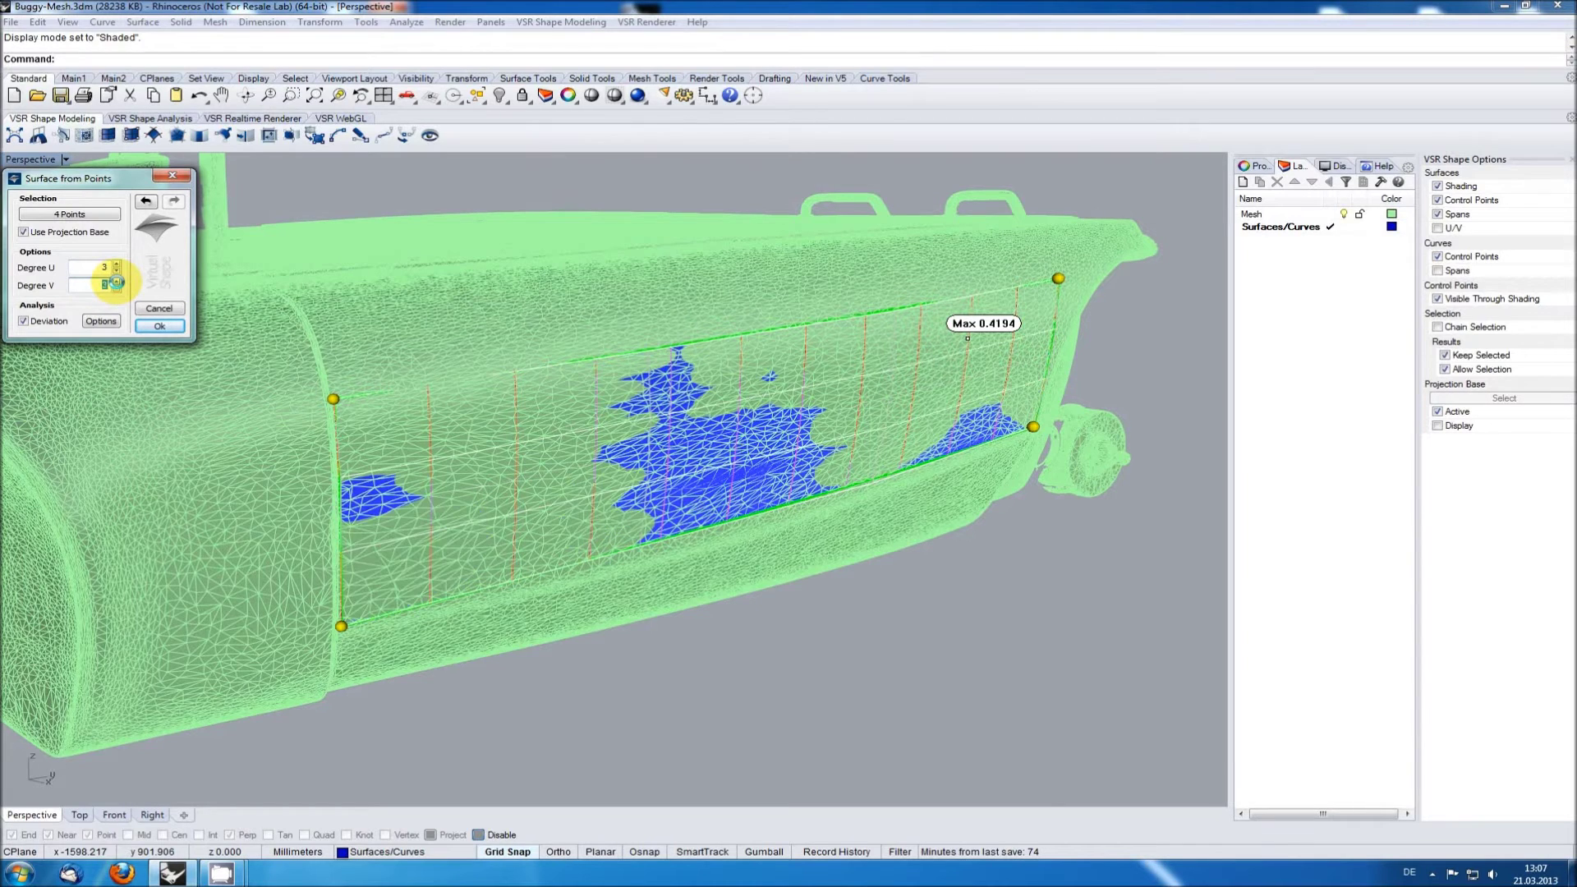
pyautogui.click(116, 289)
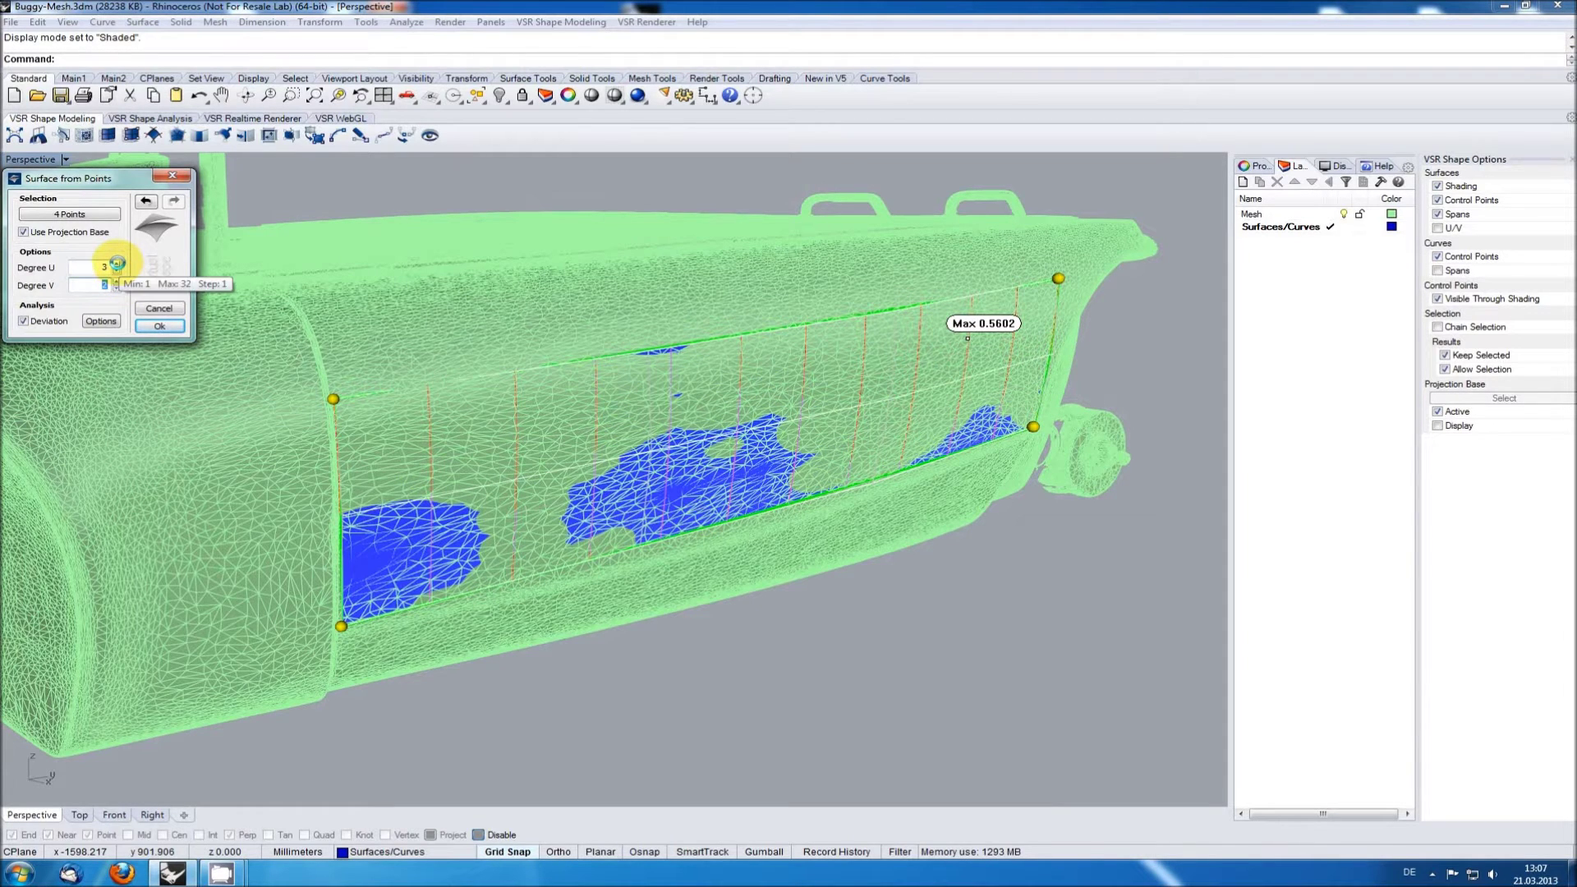
pyautogui.click(117, 263)
pyautogui.click(117, 263)
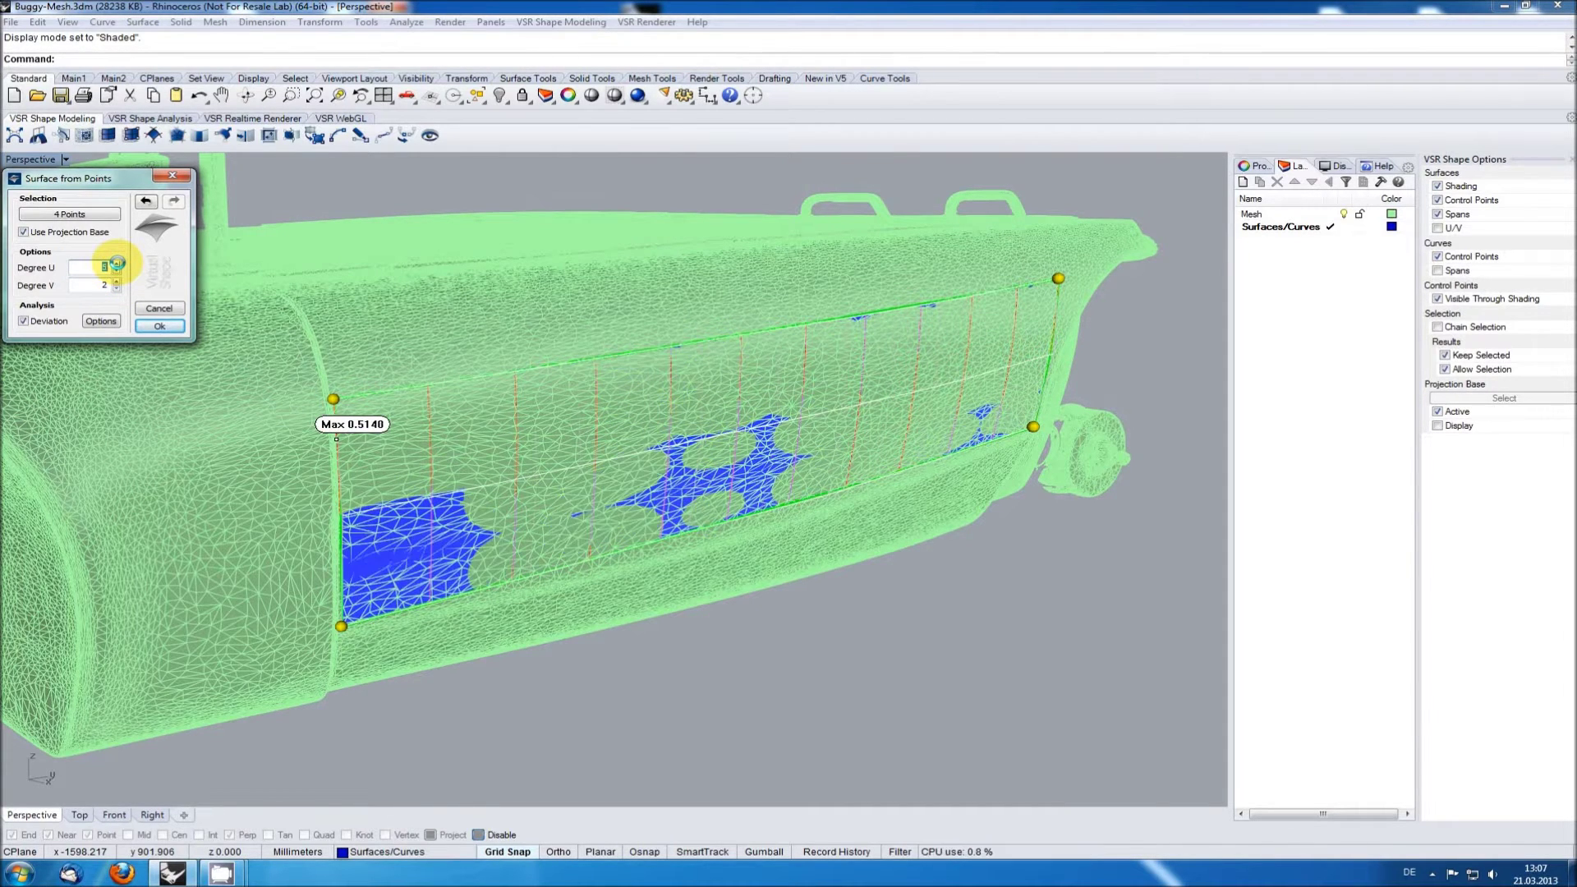
pyautogui.click(116, 281)
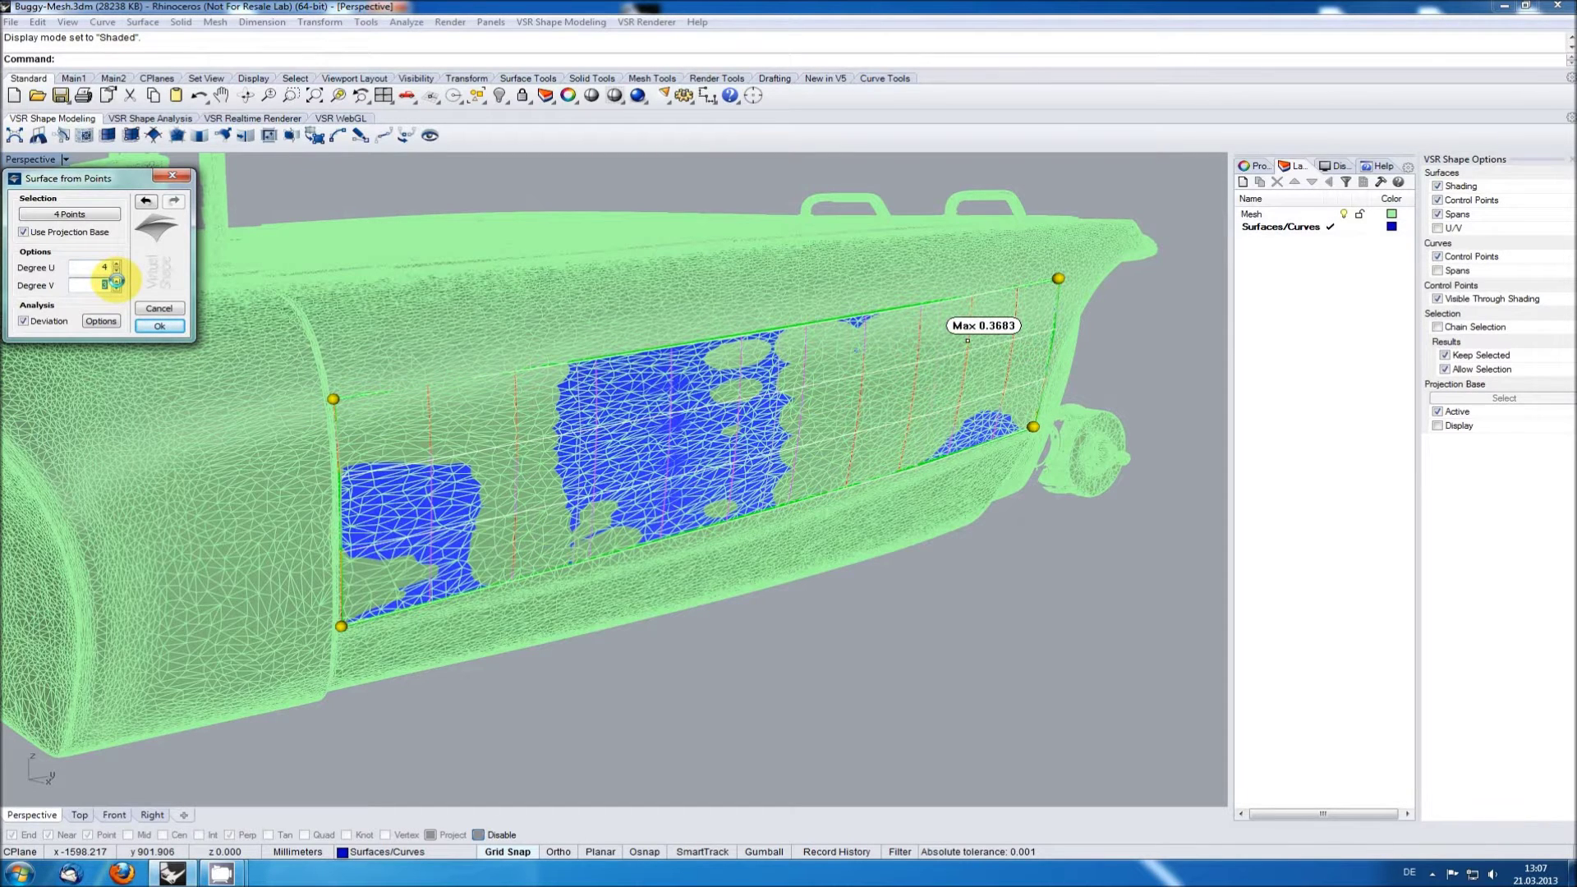
pyautogui.click(116, 263)
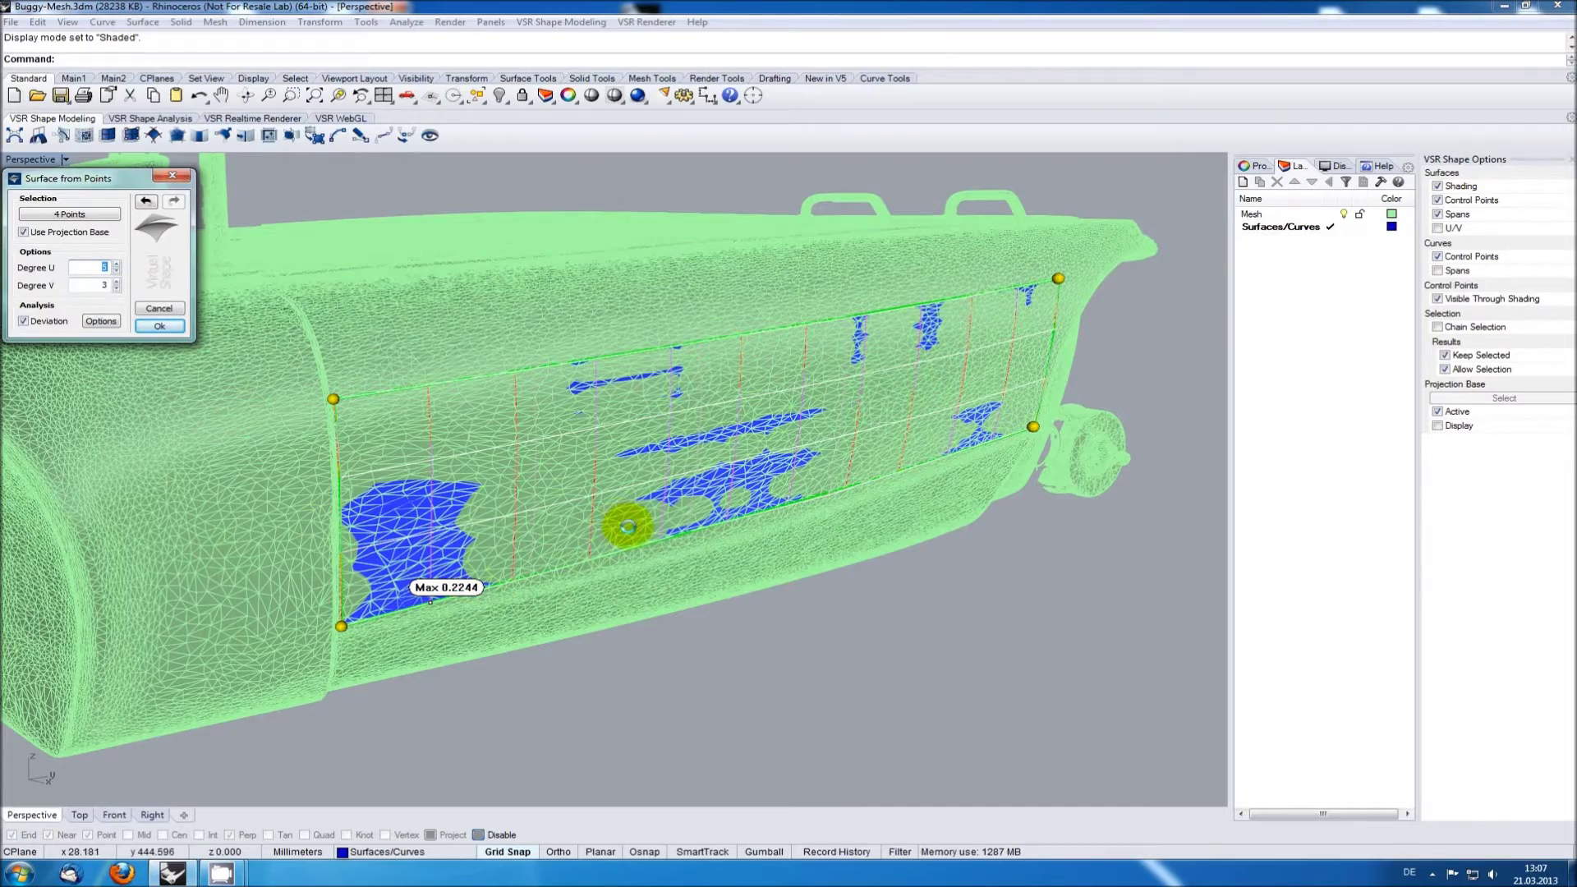
pyautogui.moveTo(627, 527)
pyautogui.mouseDown(button='right')
pyautogui.moveTo(598, 527)
pyautogui.moveTo(705, 521)
pyautogui.moveTo(599, 521)
pyautogui.mouseUp(button='right')
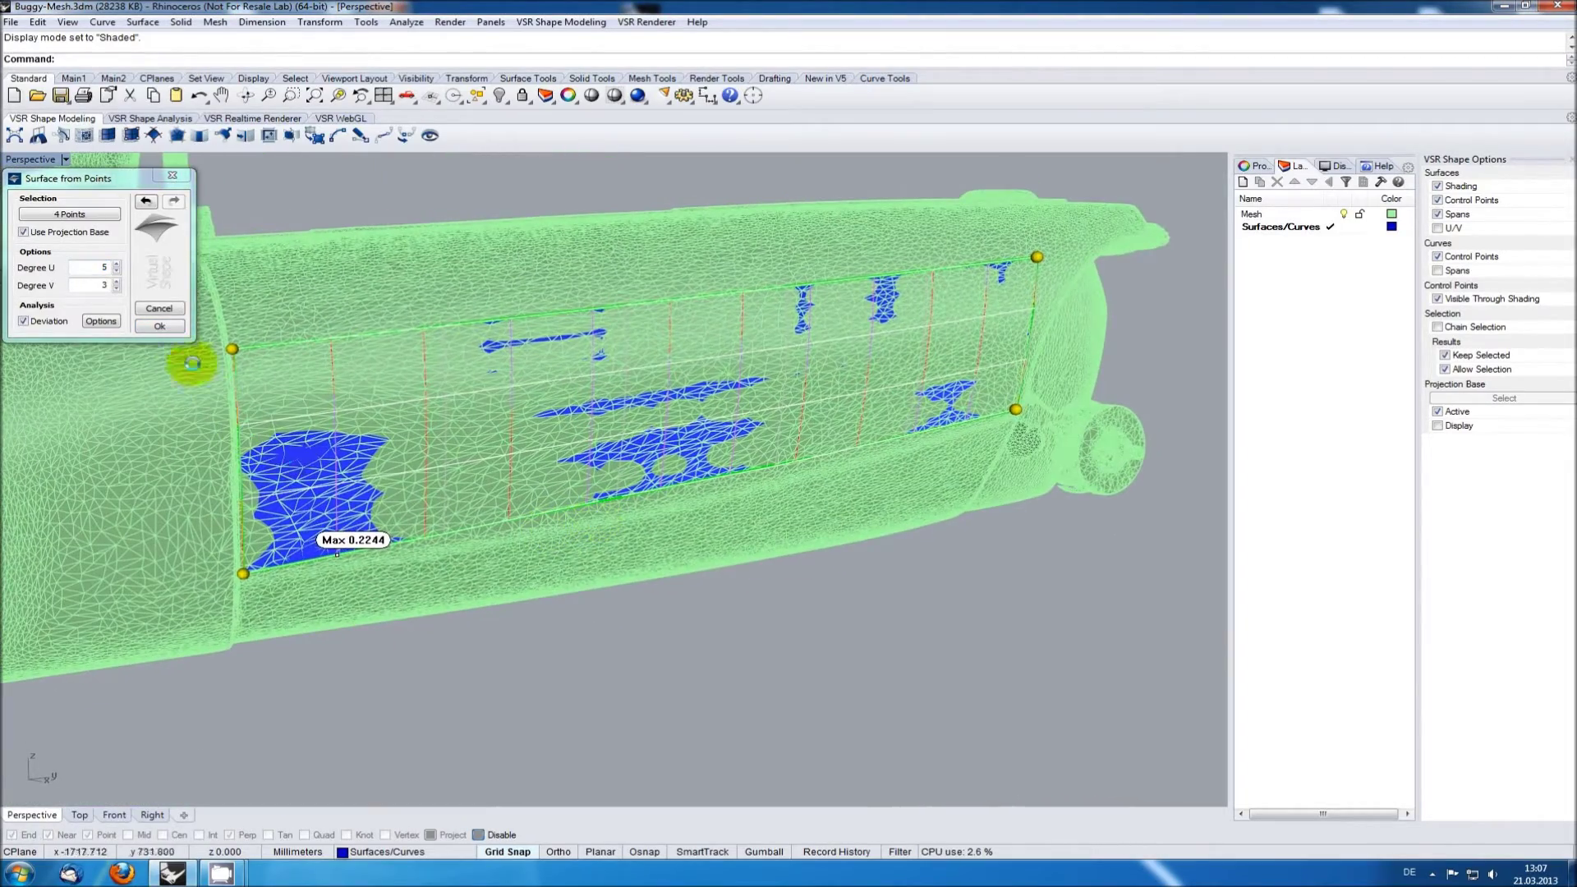
pyautogui.click(160, 326)
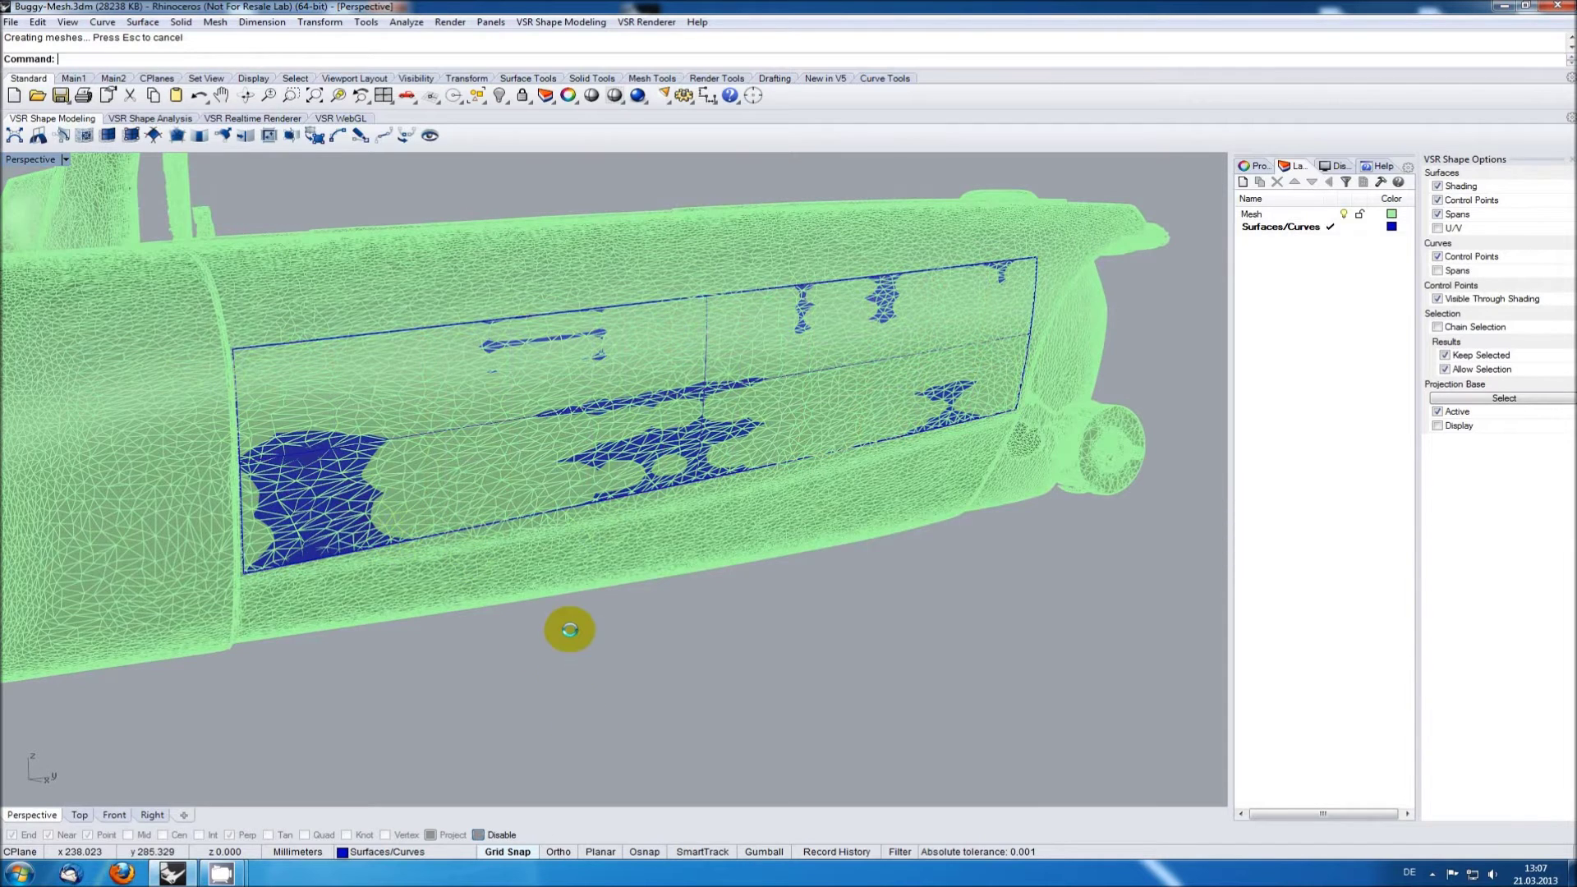
# - Orbit the view around the fitted degree 5×3 side-panel surface on the mesh
pyautogui.moveTo(569, 630); pyautogui.dragTo(588, 629, button='right')
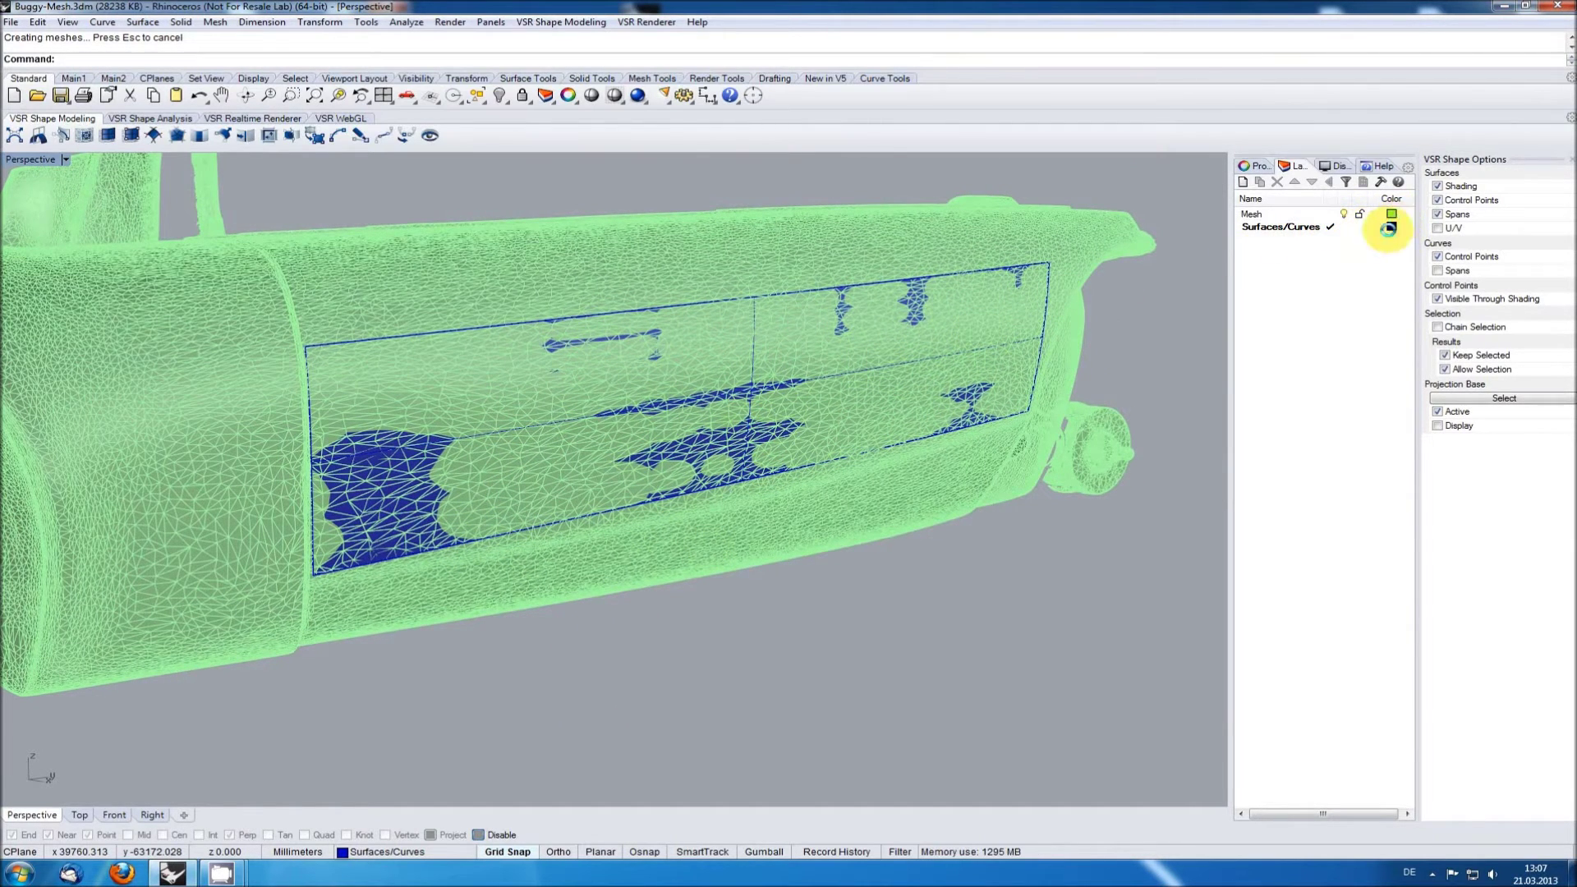
pyautogui.moveTo(690, 570); pyautogui.dragTo(680, 539, button='right')
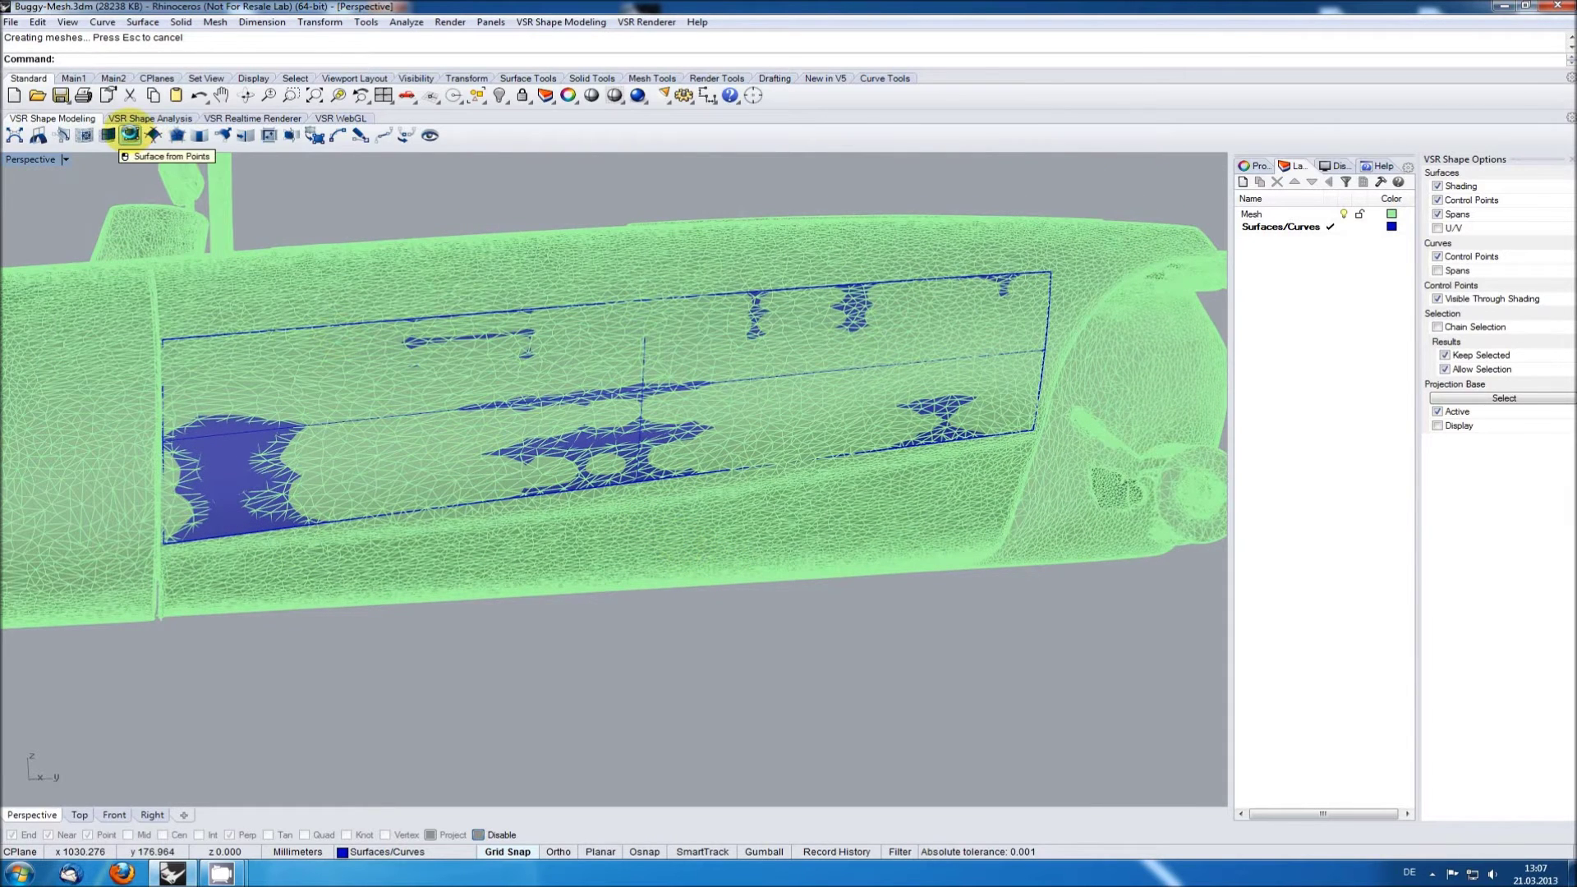
# - Start a second degree 1×1 four-point surface along the lower sill strip, max deviation 9.9131
pyautogui.click(129, 134)
pyautogui.click(115, 267)
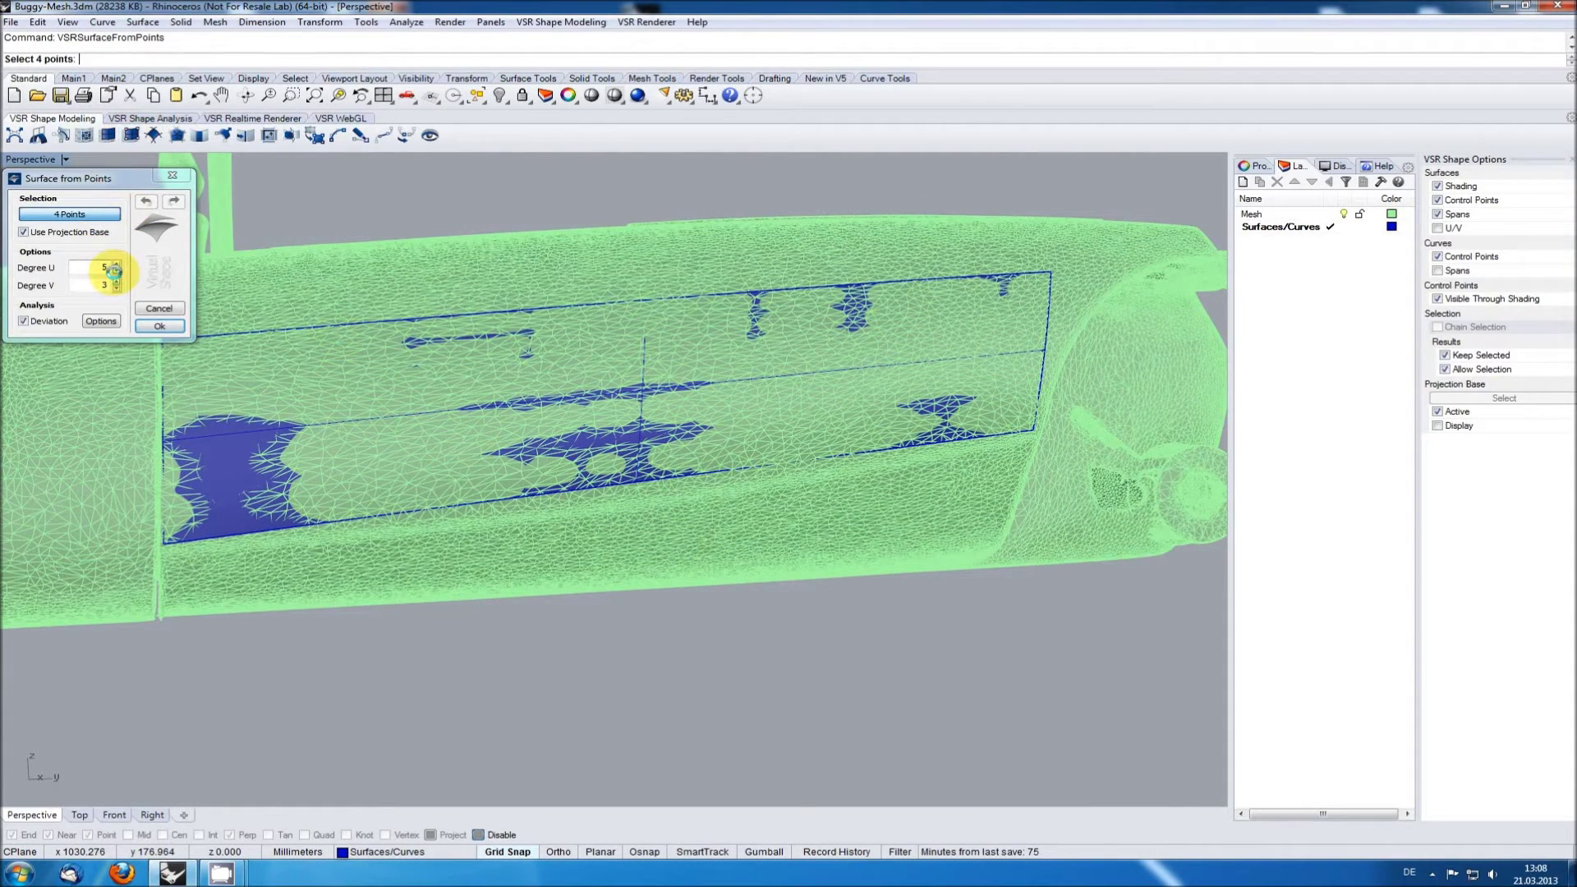
pyautogui.click(116, 267)
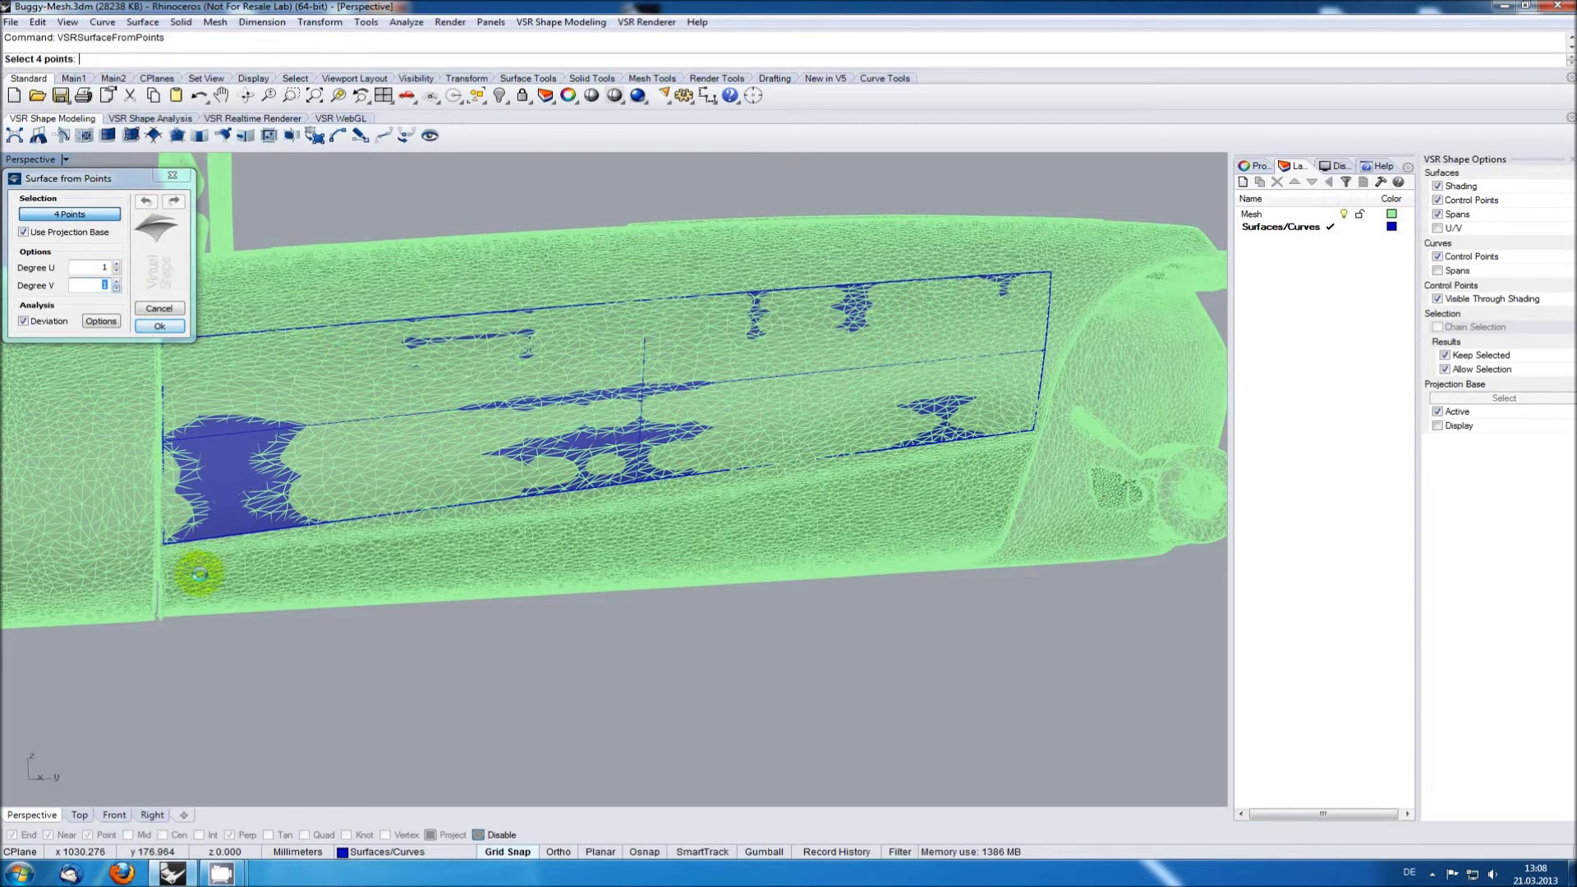
pyautogui.click(169, 565)
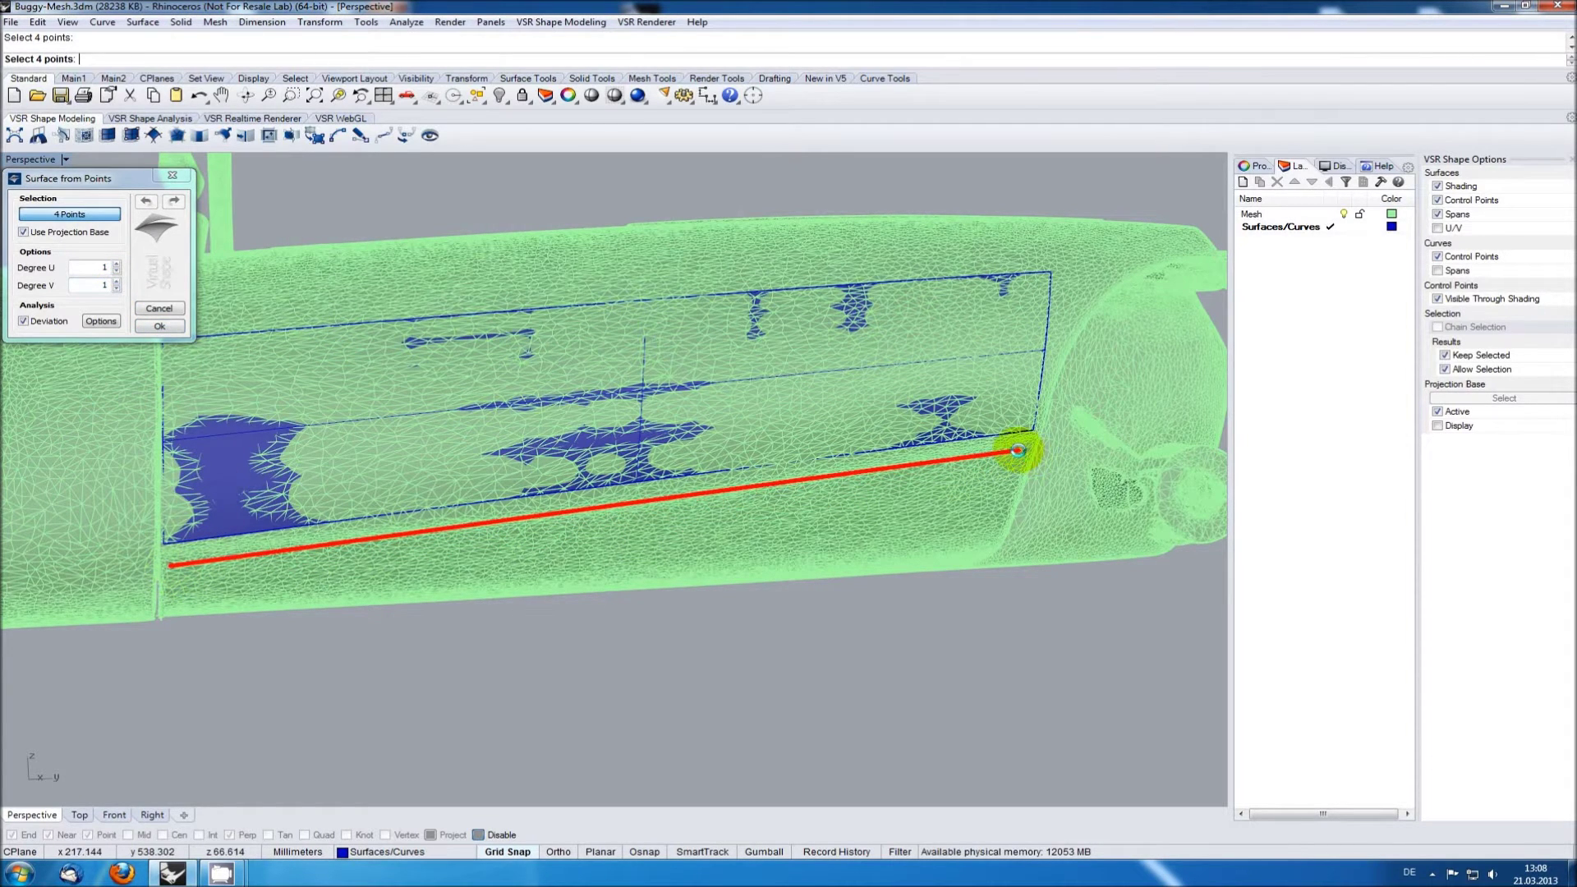
pyautogui.click(989, 544)
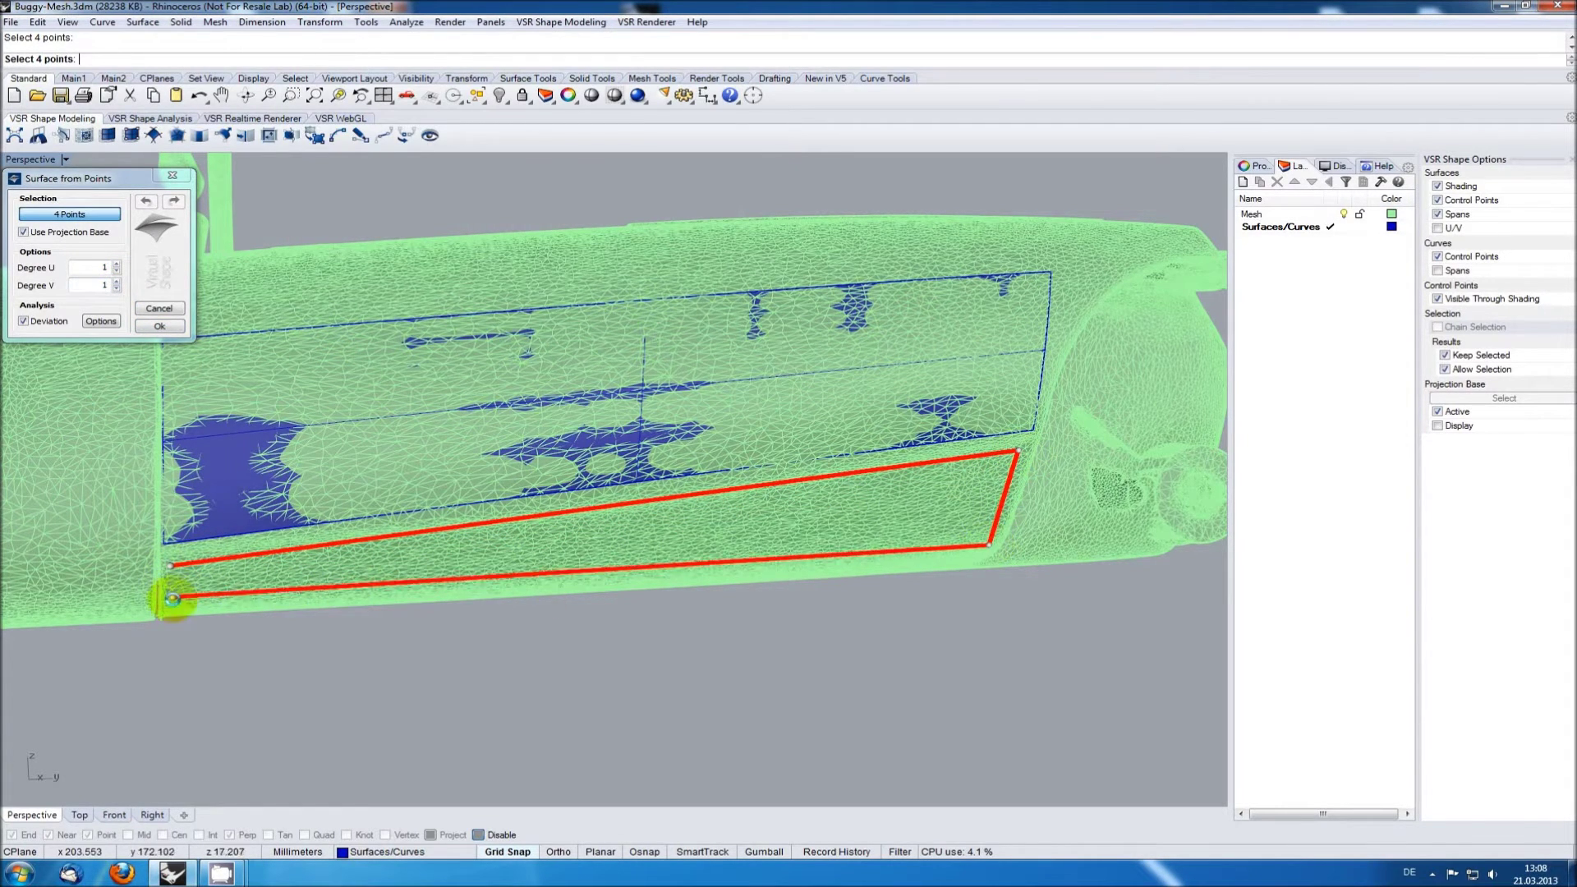
pyautogui.click(172, 602)
pyautogui.scroll(5, 164, 591)
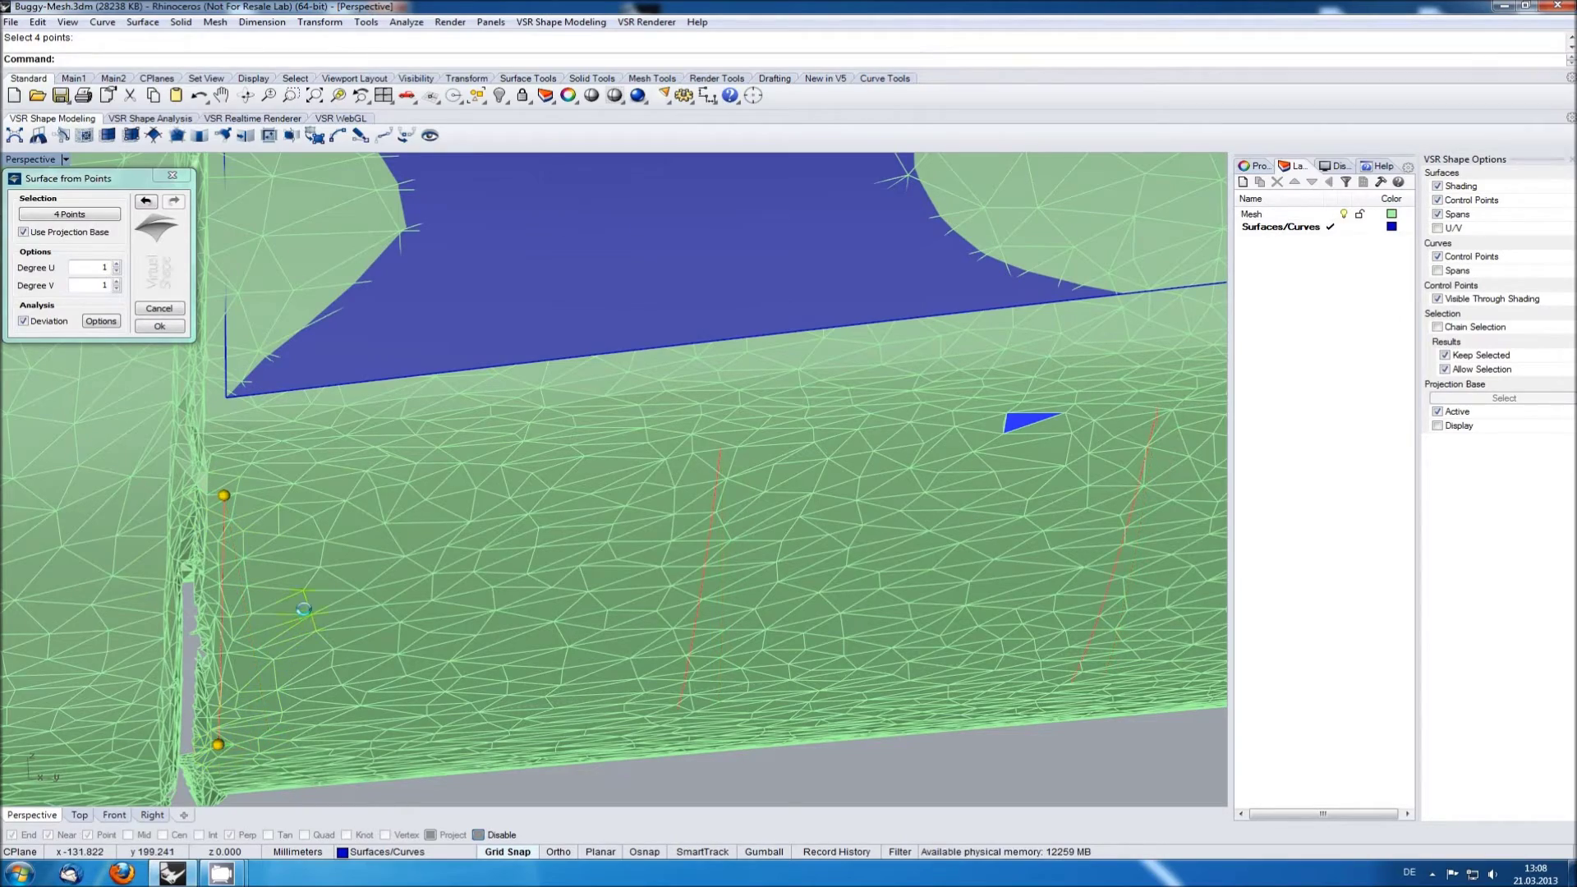
pyautogui.scroll(-5, 304, 609)
pyautogui.scroll(8, 988, 531)
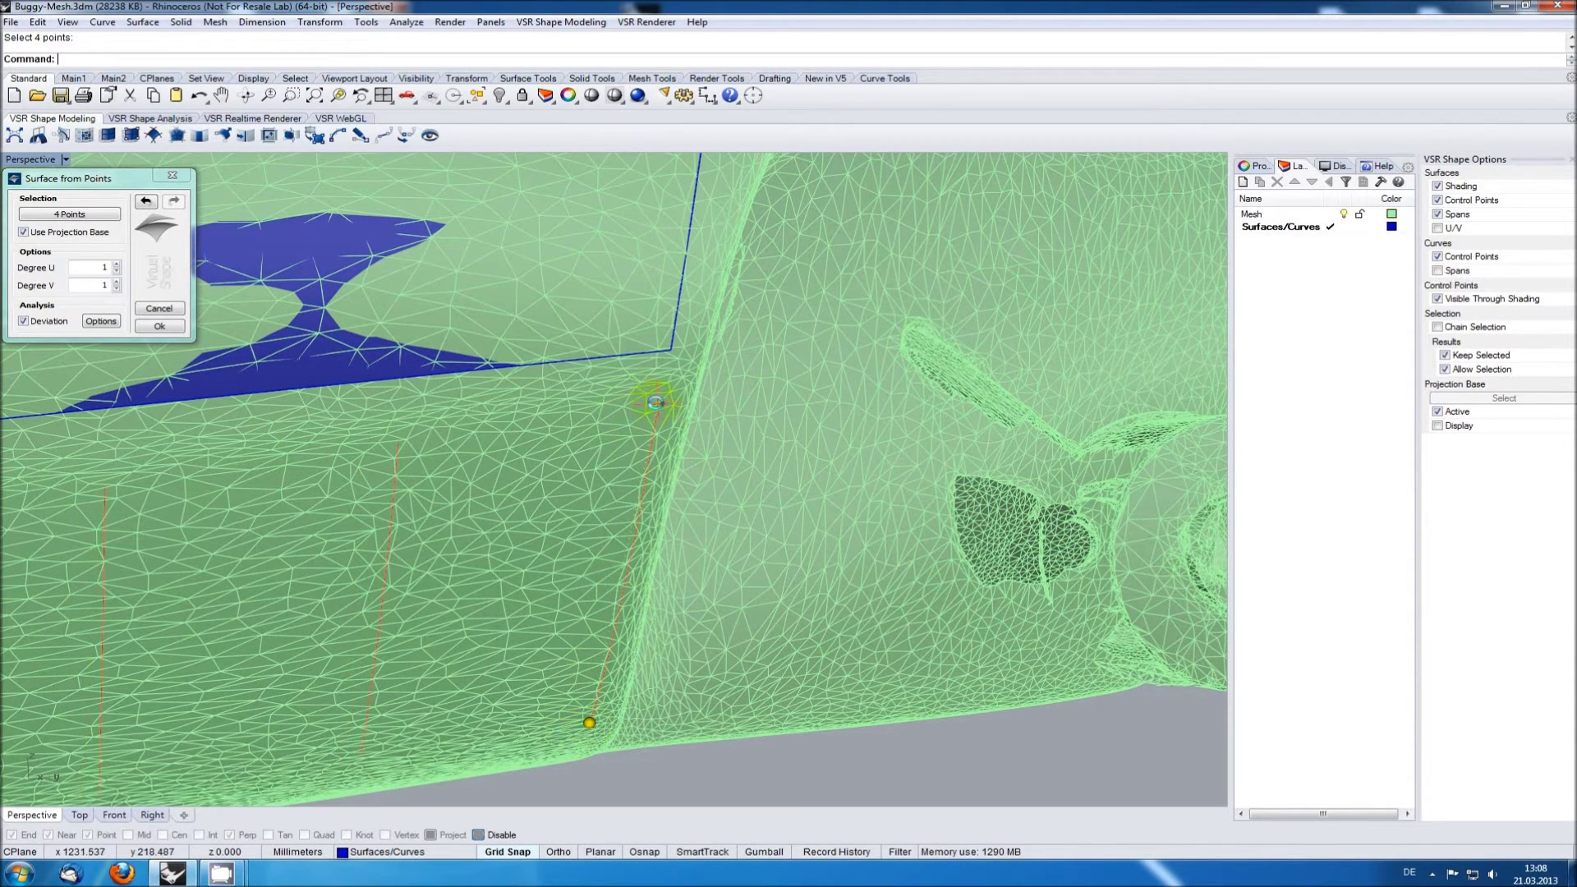
pyautogui.scroll(-6, 479, 415)
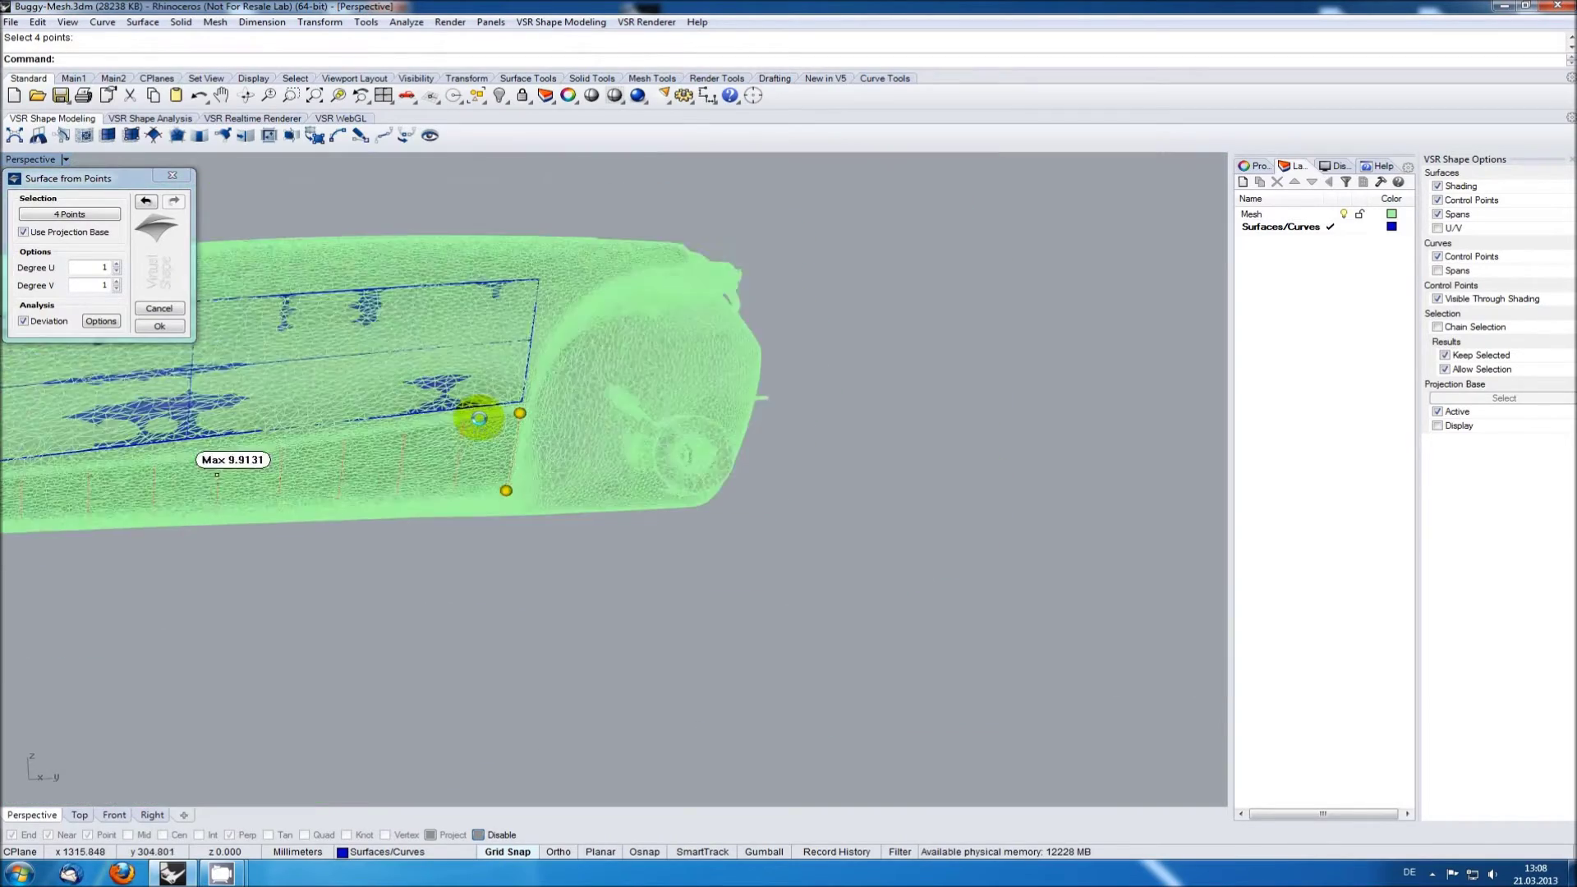
pyautogui.scroll(5, 707, 534)
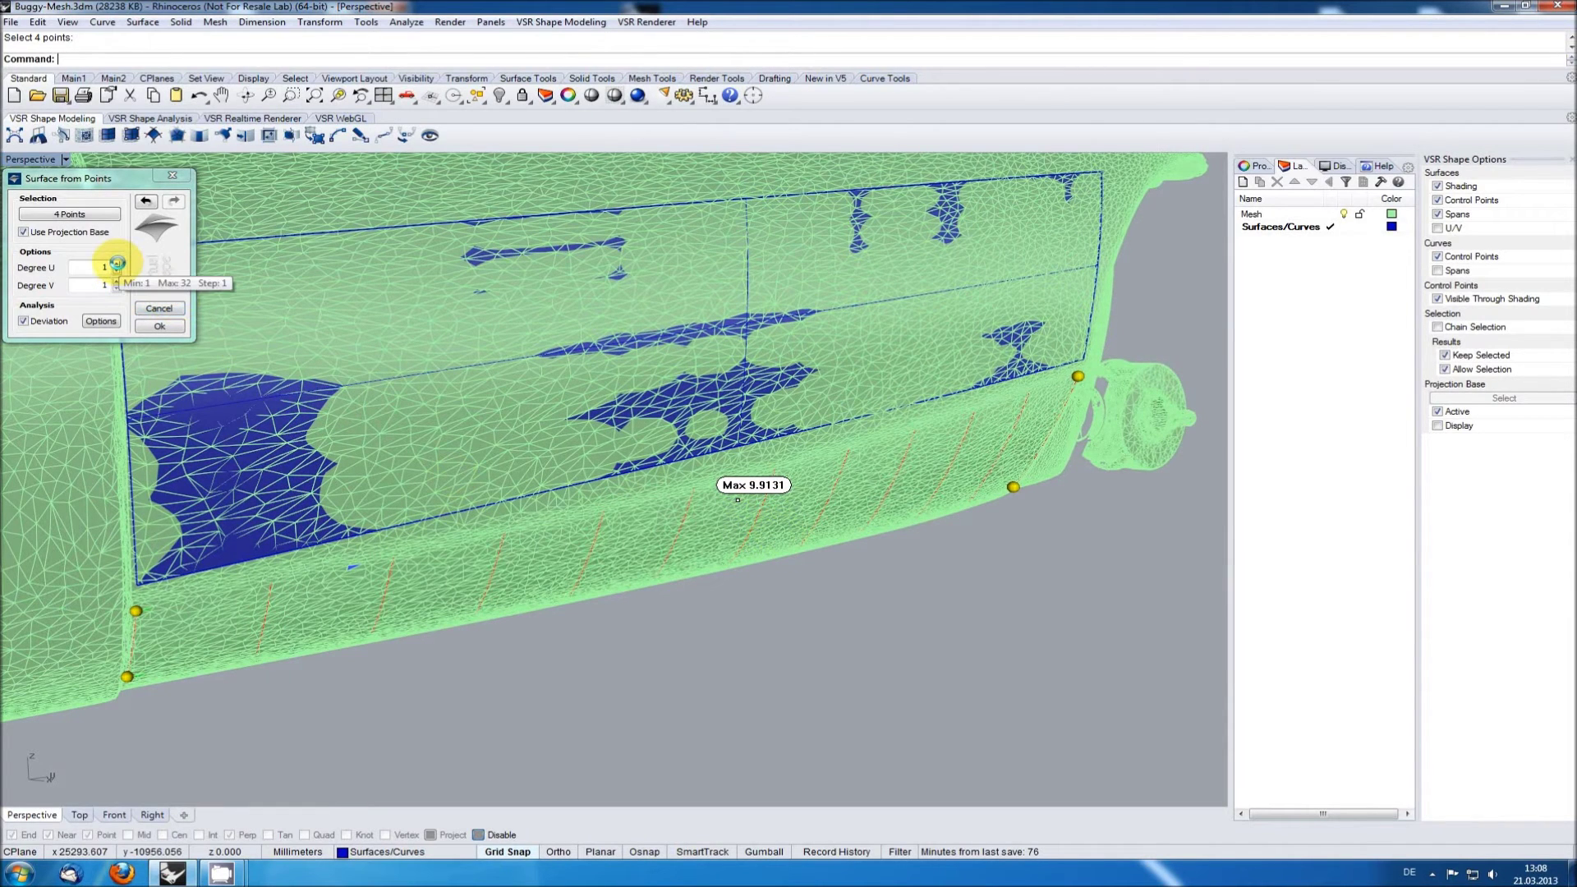
# - Tune the sill surface to Degree U 5, V 2, reaching 0.2875 maximum deviation
pyautogui.click(116, 261)
pyautogui.click(116, 261)
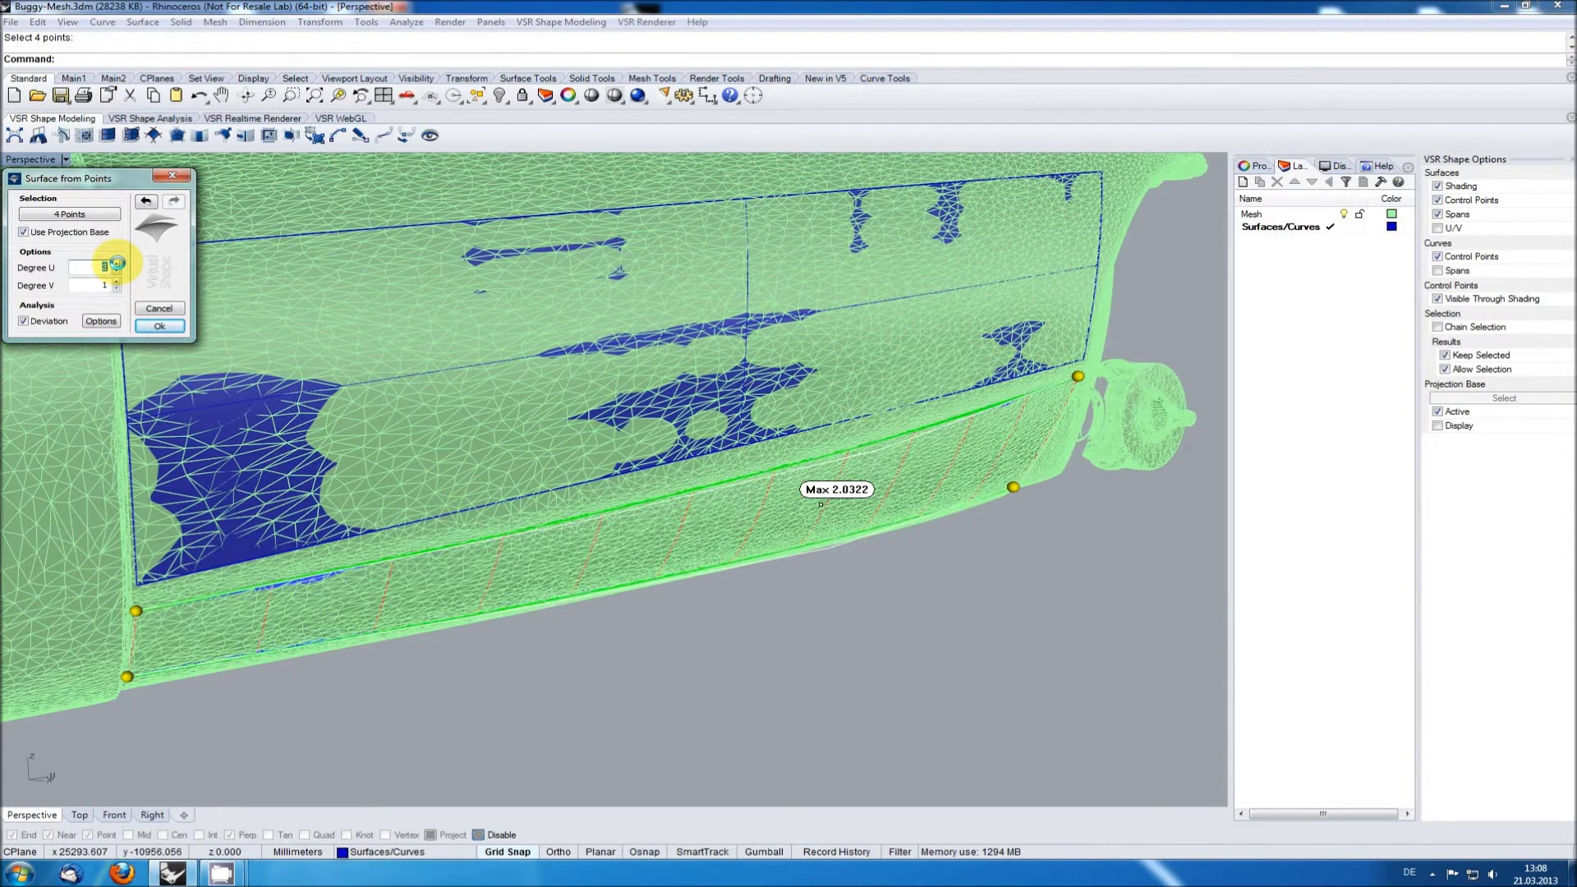
pyautogui.click(116, 272)
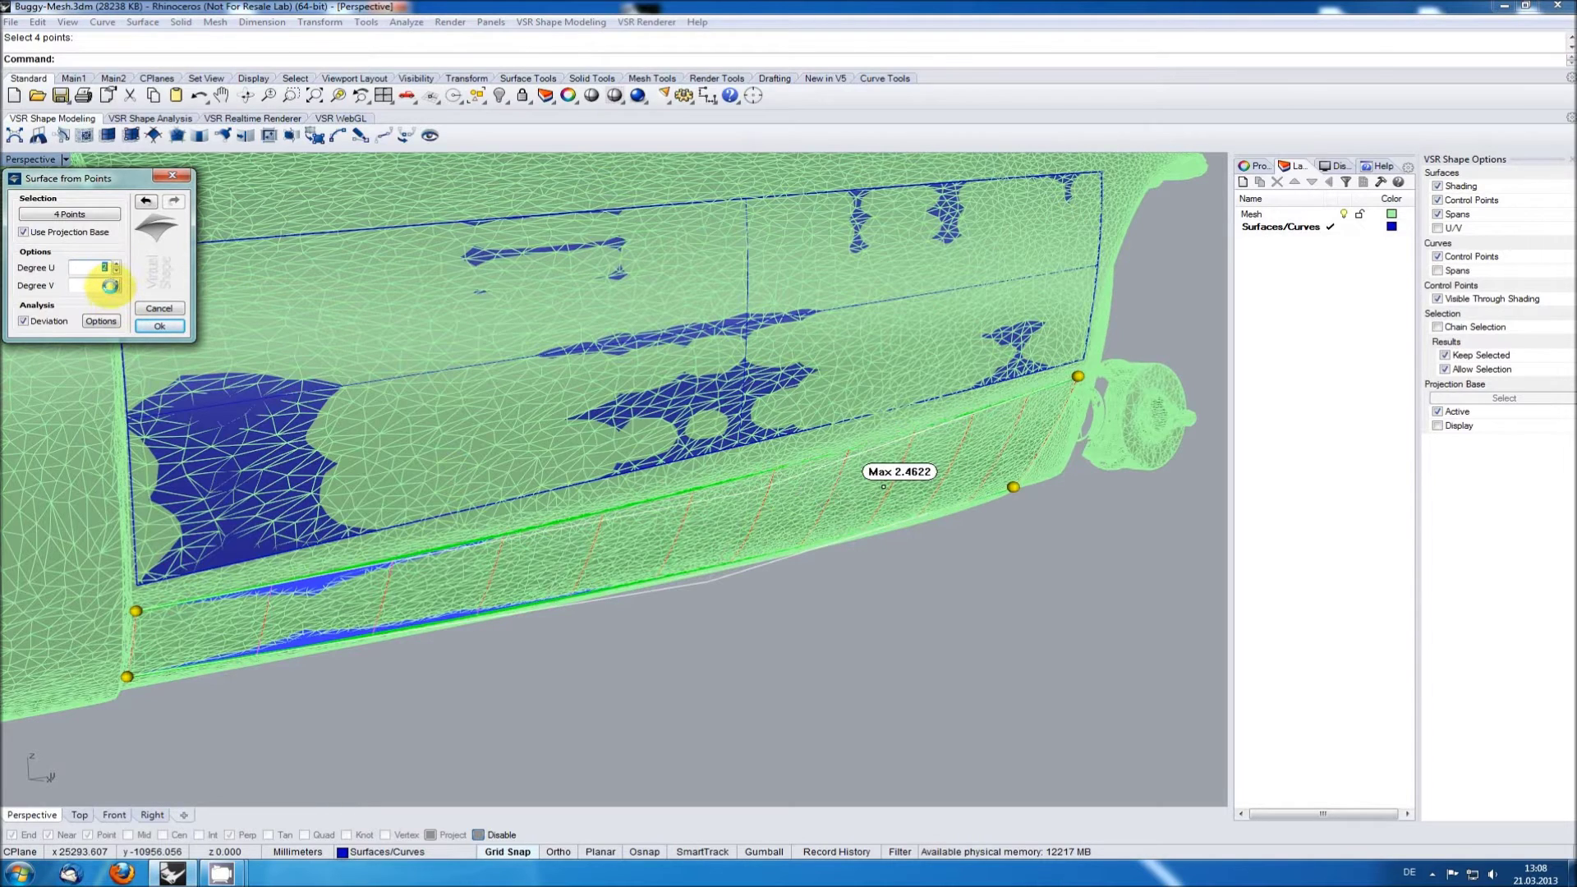
pyautogui.click(116, 281)
pyautogui.click(116, 281)
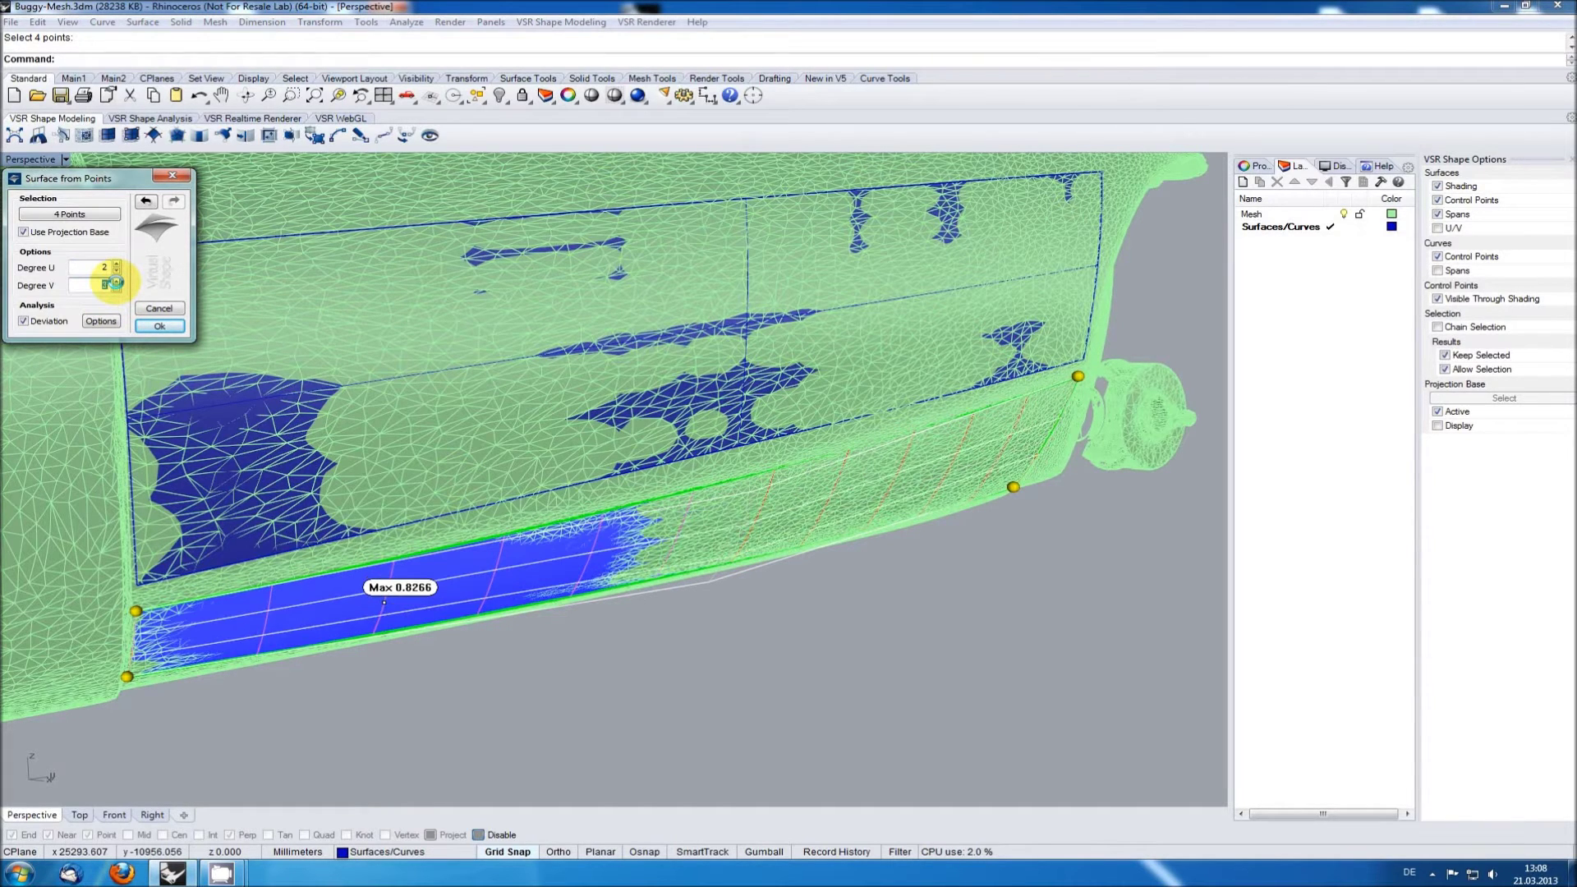
pyautogui.click(116, 288)
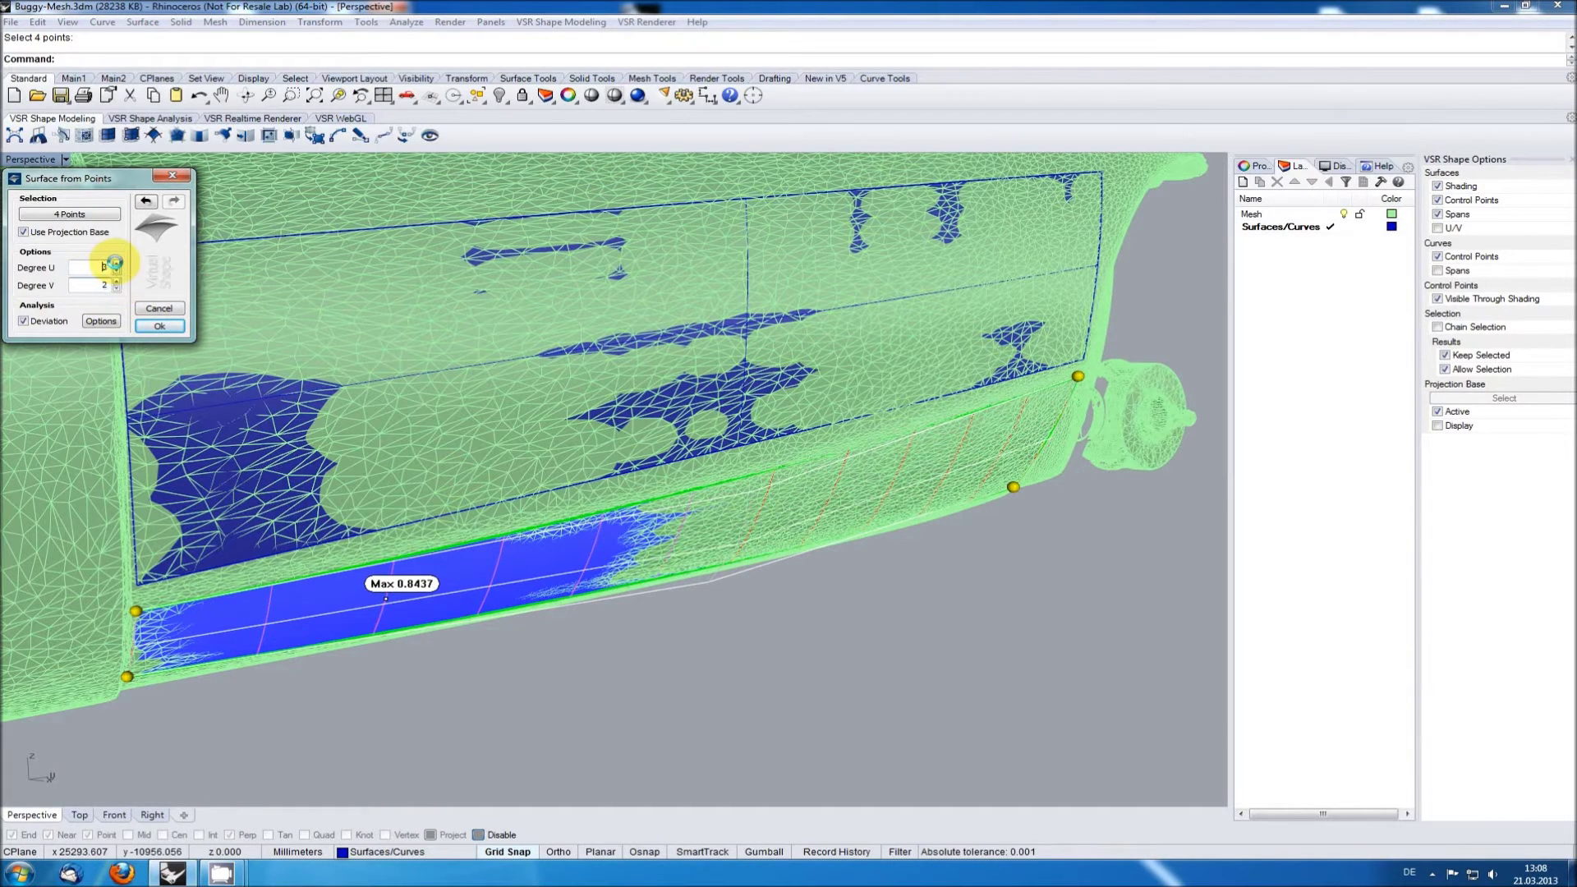
pyautogui.click(116, 264)
pyautogui.click(116, 264)
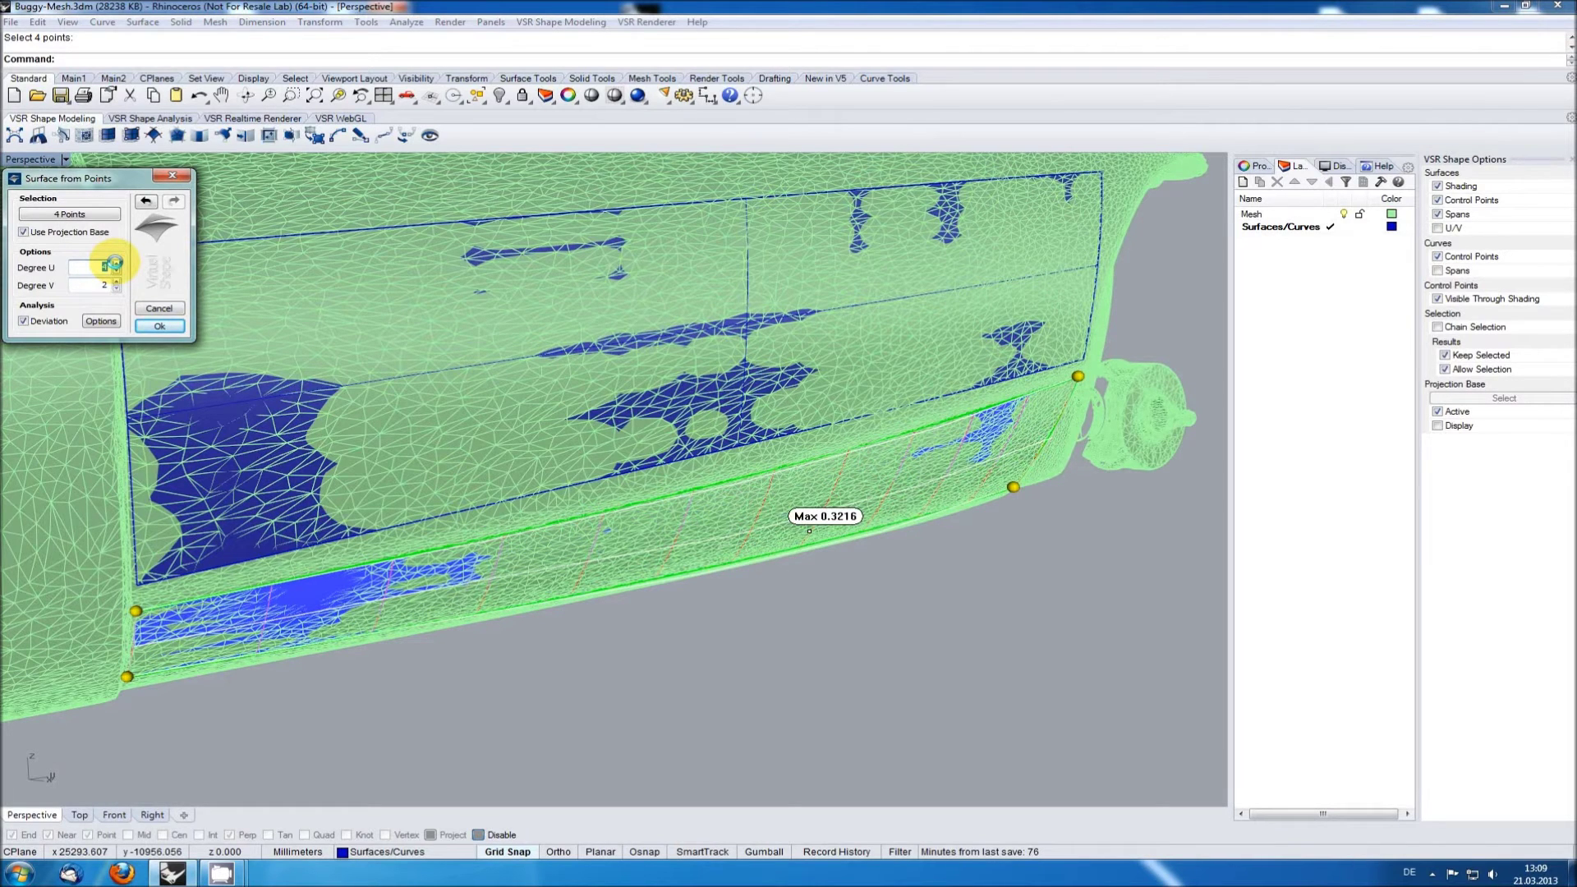
pyautogui.click(116, 264)
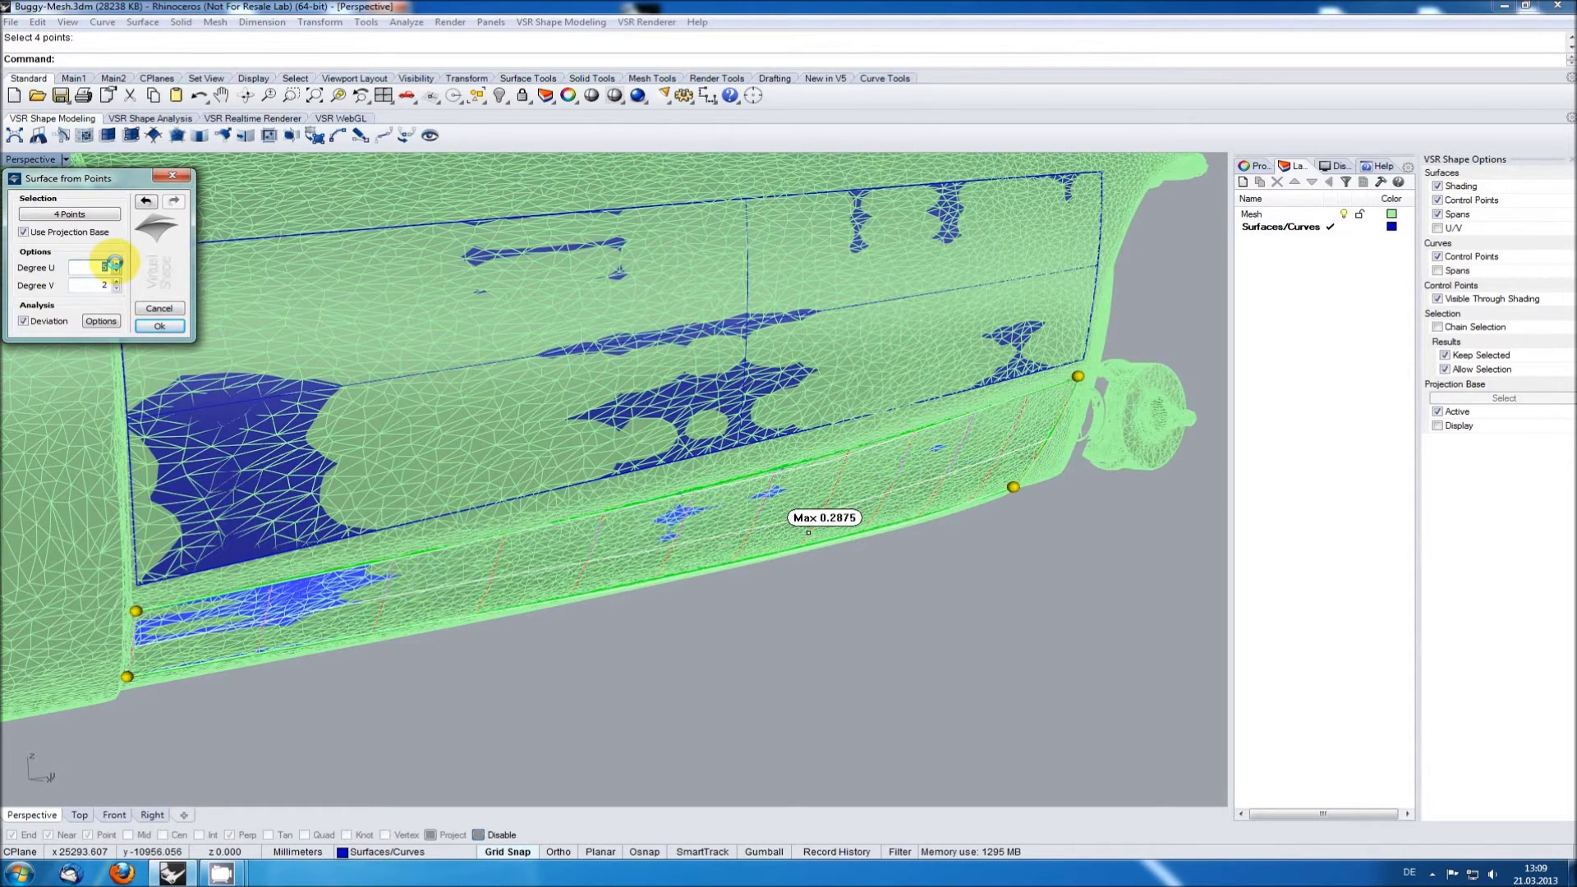
pyautogui.click(116, 264)
pyautogui.click(116, 270)
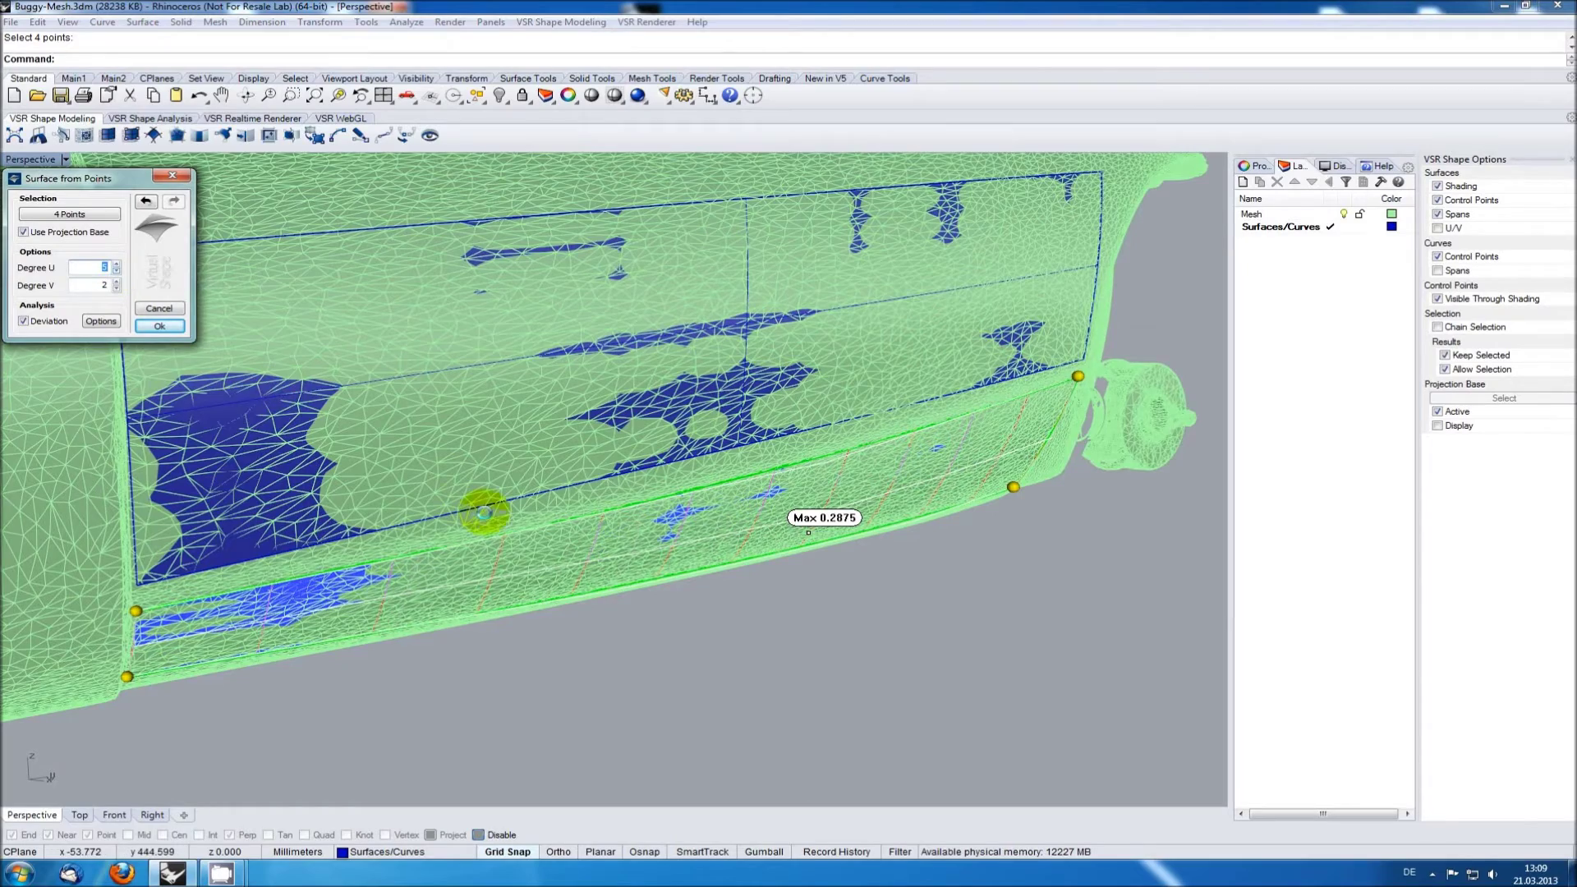
# - Create the lower-sill surface and turn the view toward the door panel
pyautogui.moveTo(476, 510); pyautogui.dragTo(287, 480, button='right')
pyautogui.click(159, 327)
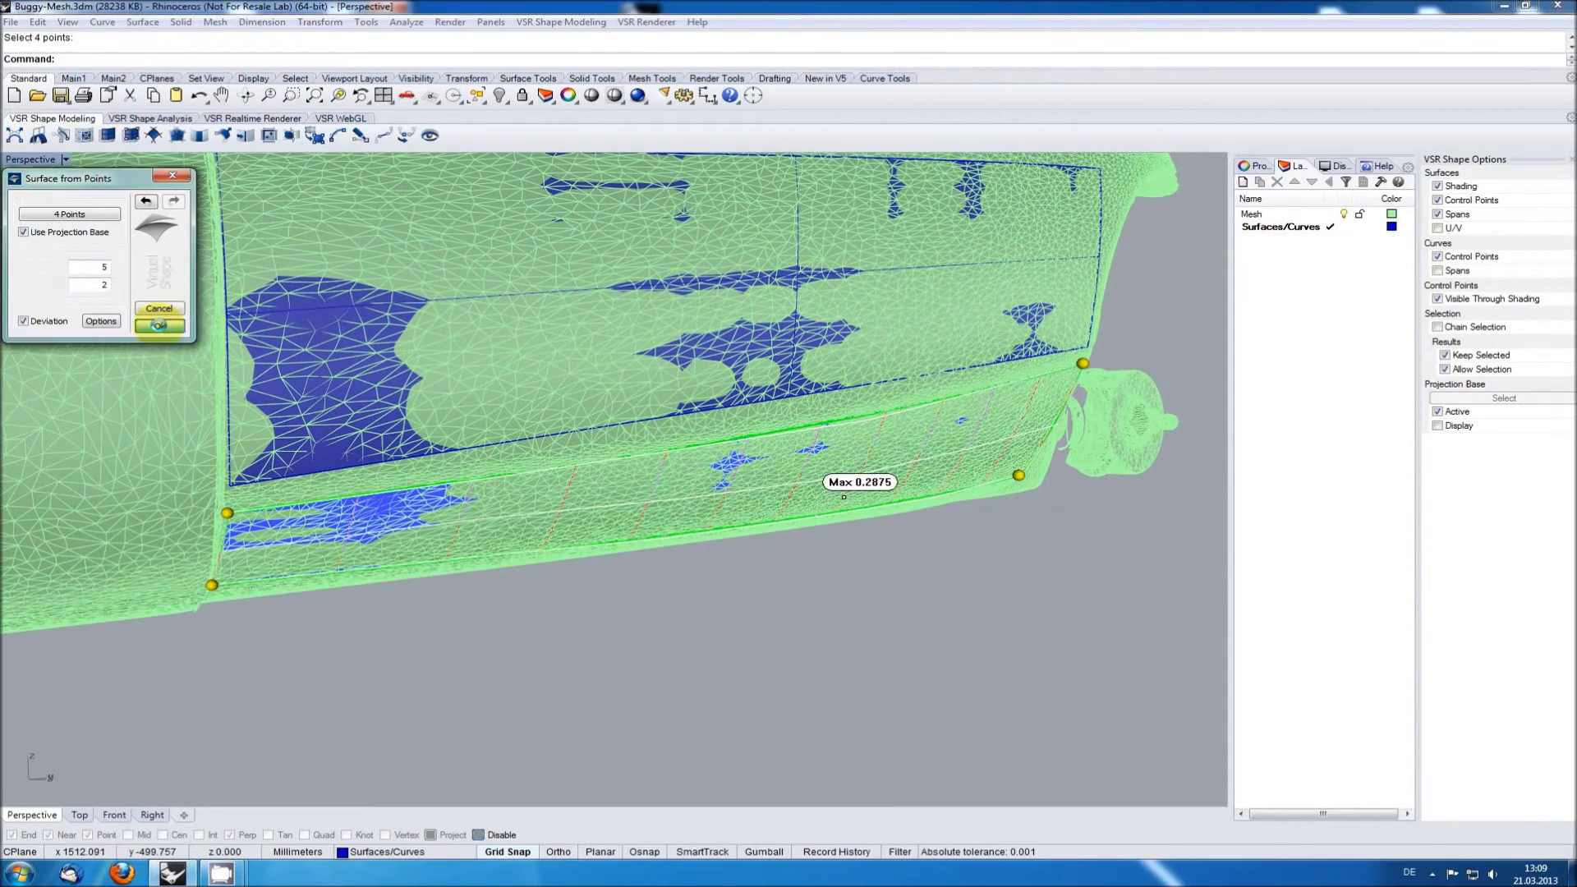
pyautogui.moveTo(722, 686); pyautogui.dragTo(707, 427, button='right')
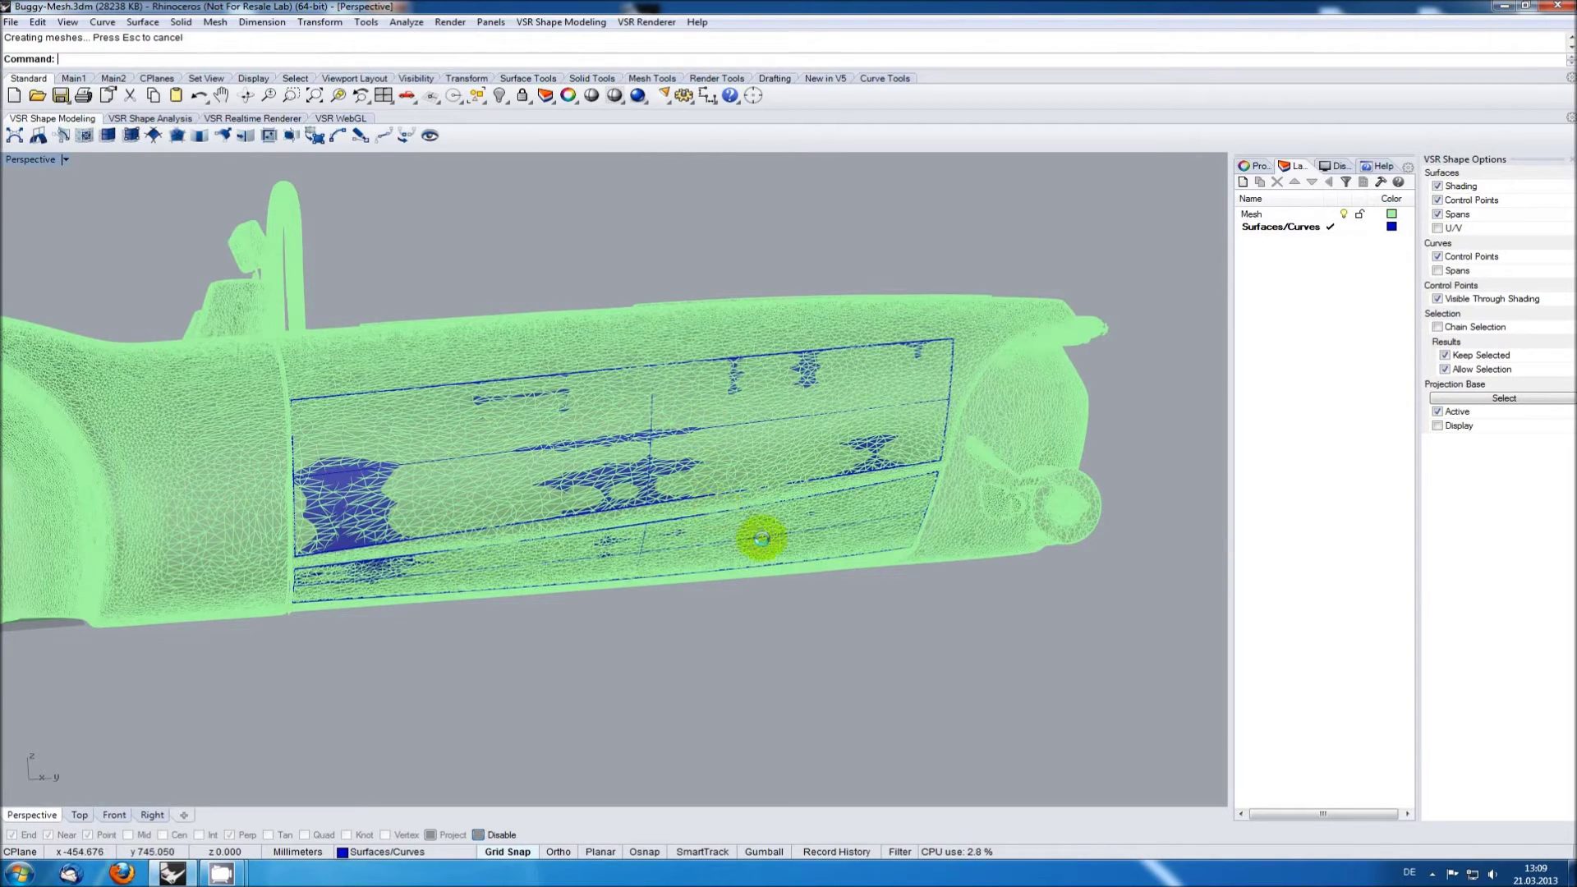
# - Blend the door panel's lower edge to the sill's upper edge with a G2, degree 5, 1-span surface
pyautogui.scroll(5, 752, 546)
pyautogui.moveTo(794, 560)
pyautogui.mouseDown(button='right')
pyautogui.moveTo(781, 563)
pyautogui.moveTo(811, 571)
pyautogui.mouseUp(button='right')
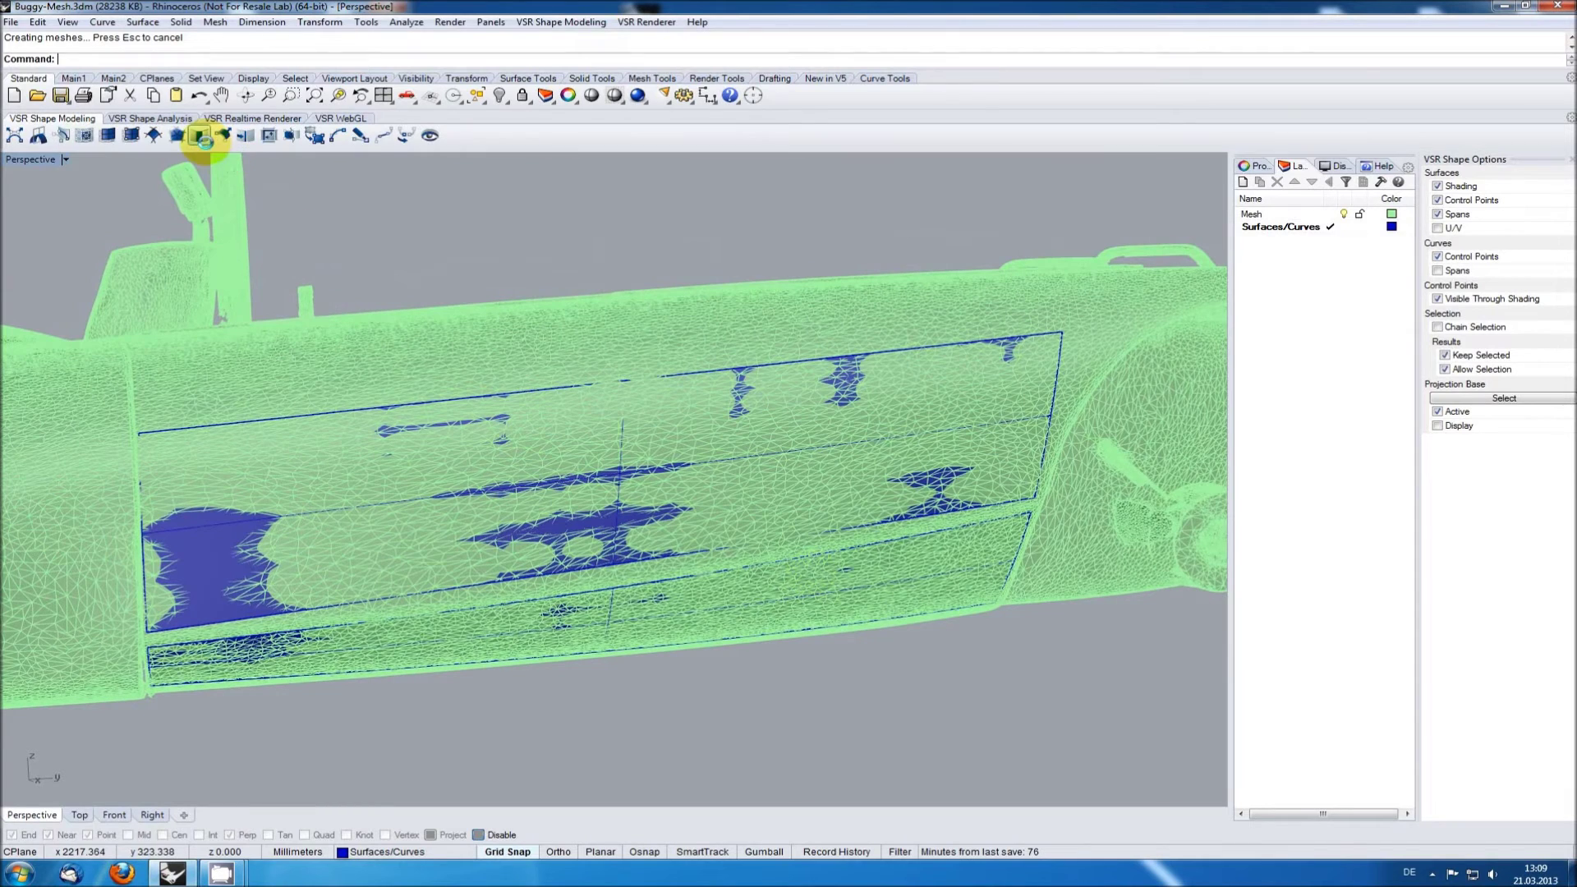
pyautogui.click(199, 136)
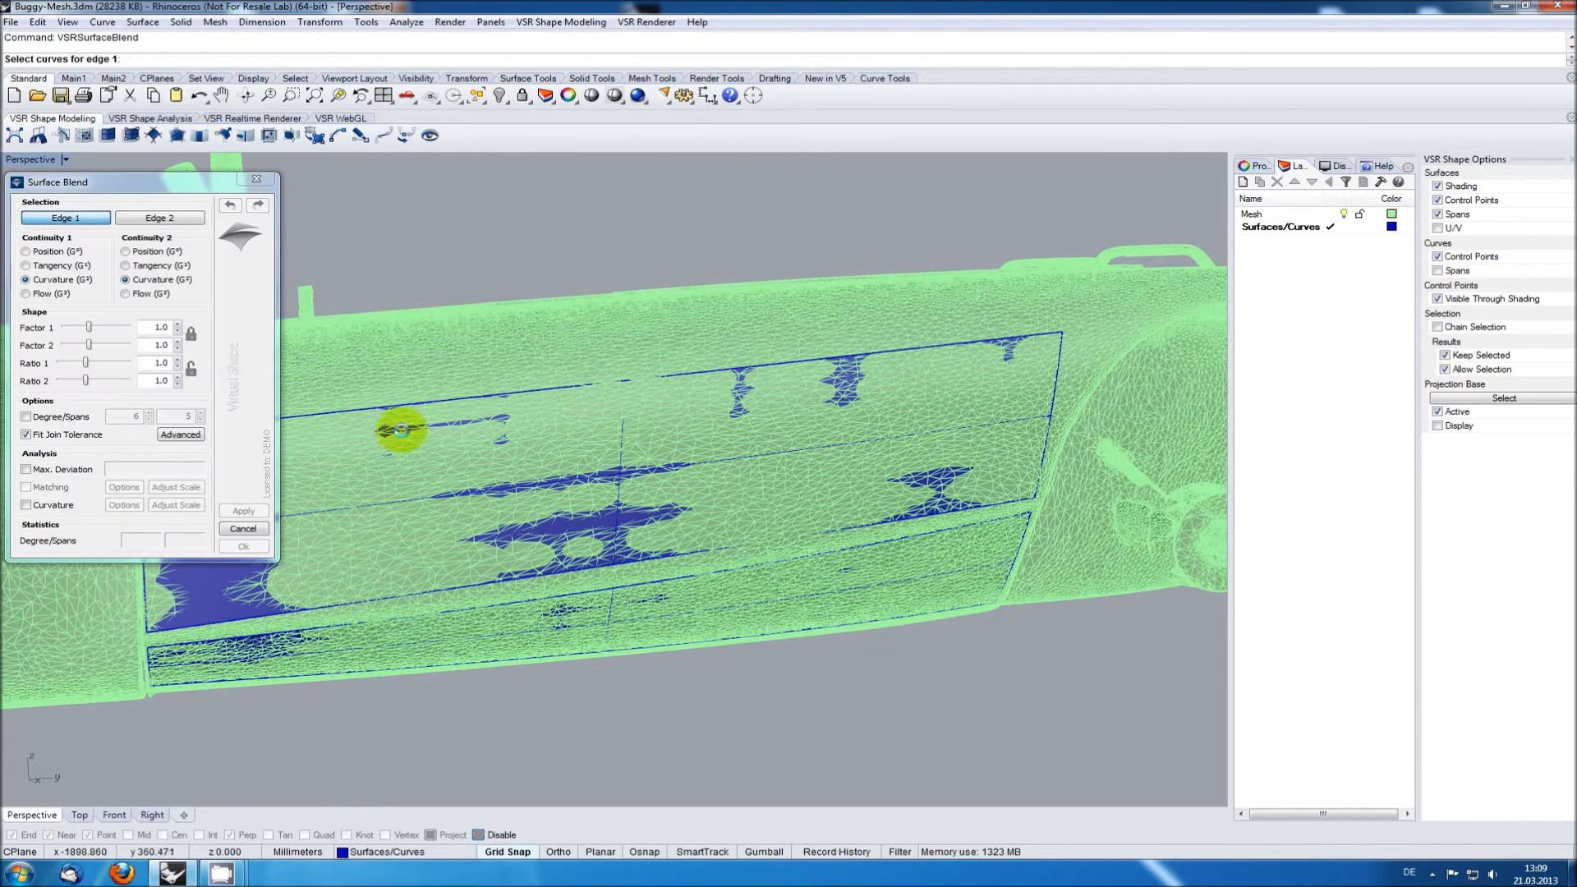
pyautogui.click(590, 567)
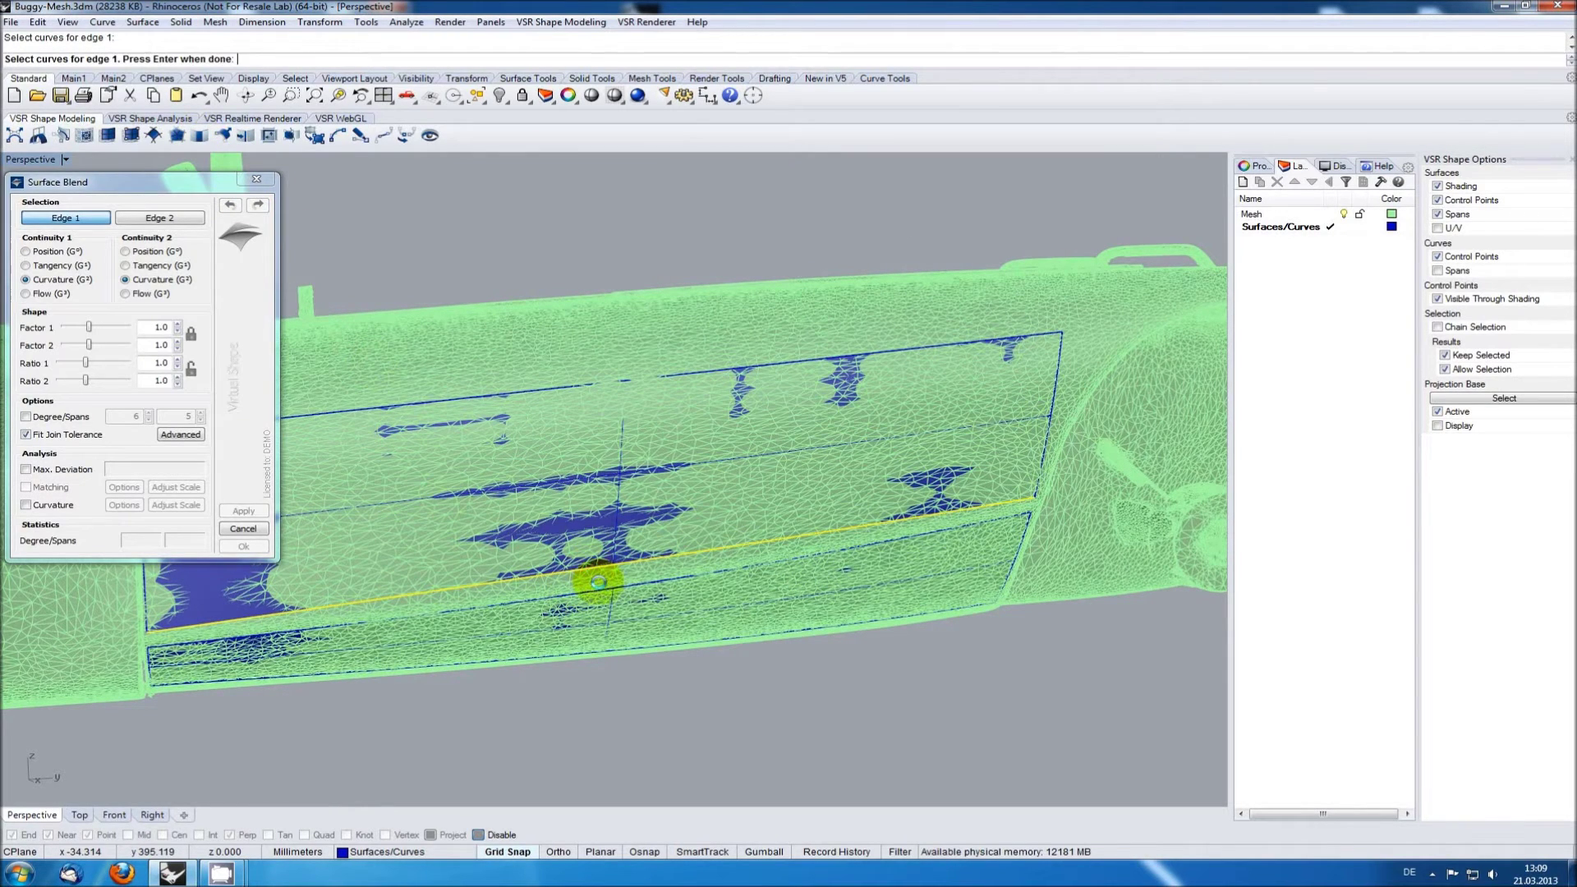
pyautogui.press('Return')
pyautogui.click(601, 591)
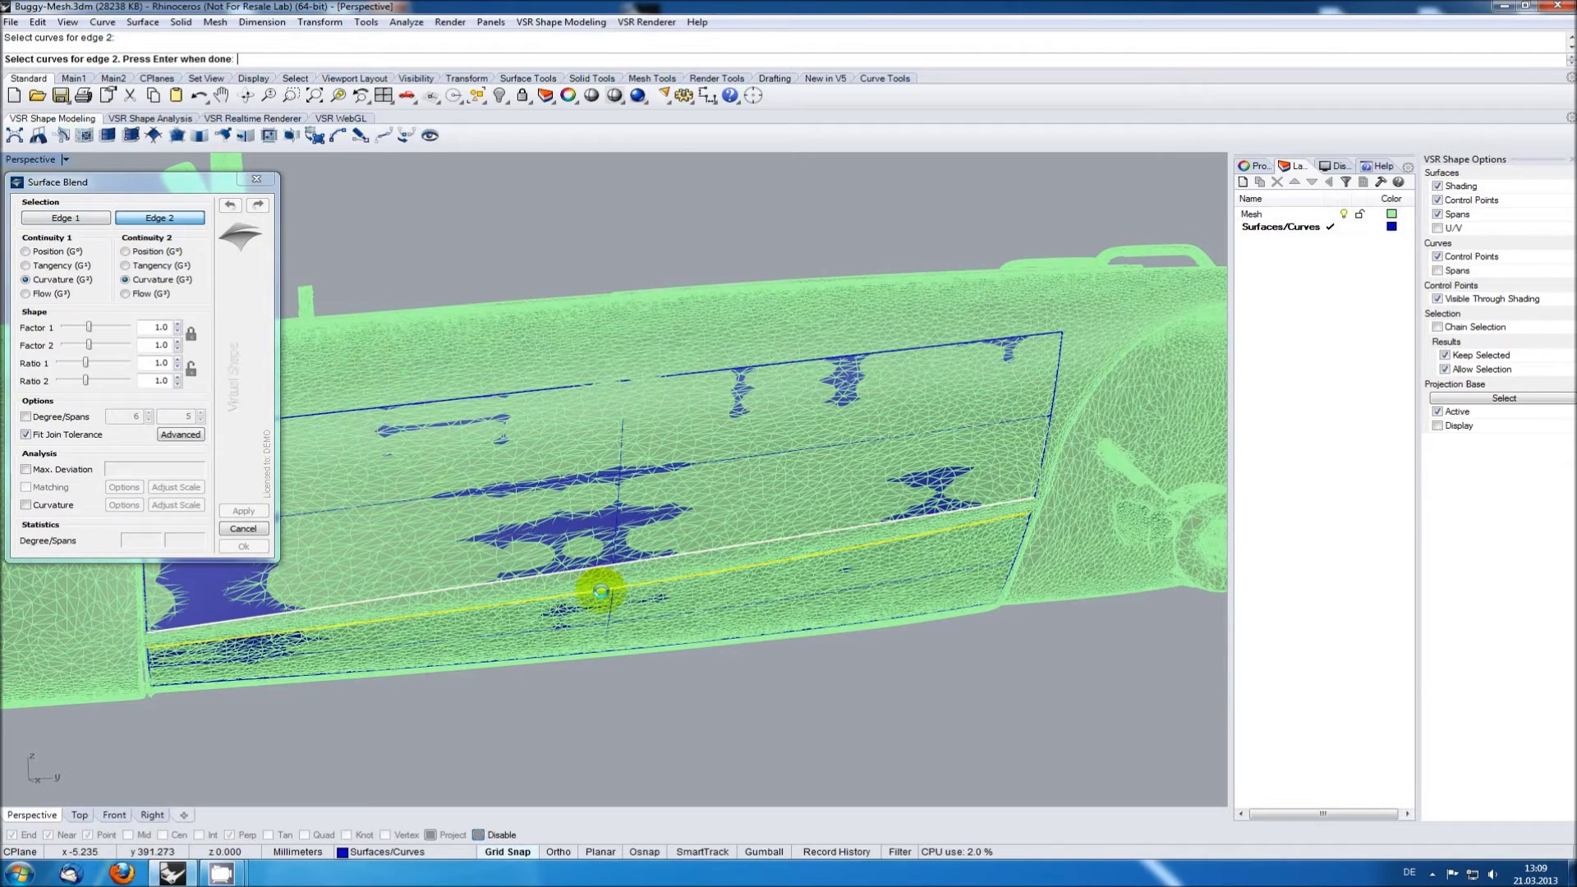
pyautogui.press('Return')
pyautogui.click(251, 511)
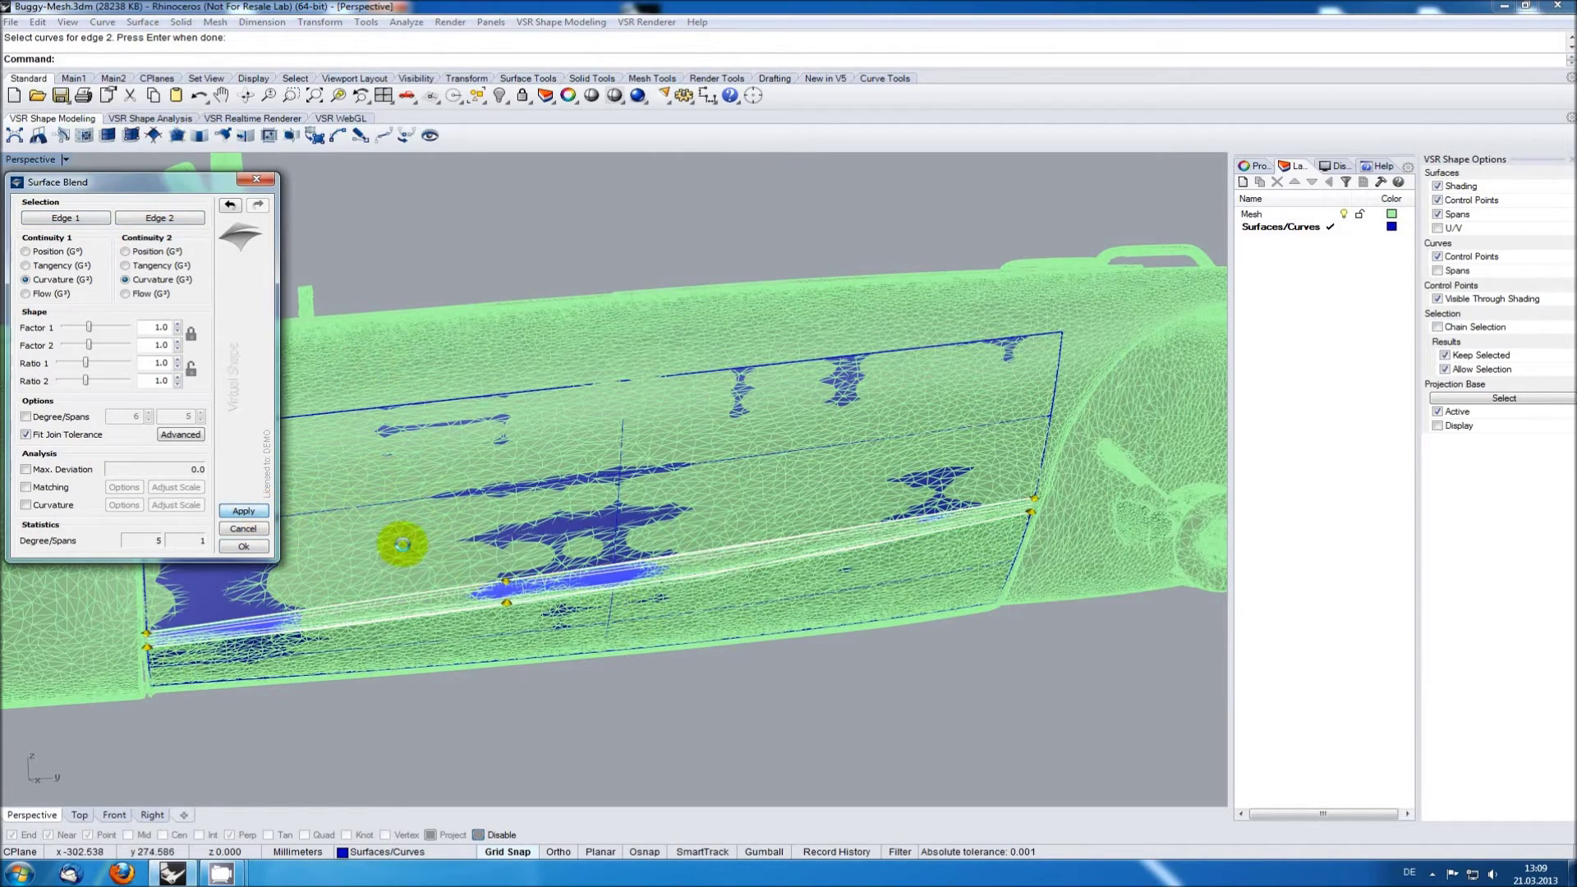
pyautogui.moveTo(670, 512); pyautogui.dragTo(222, 343, button='right')
pyautogui.click(43, 159)
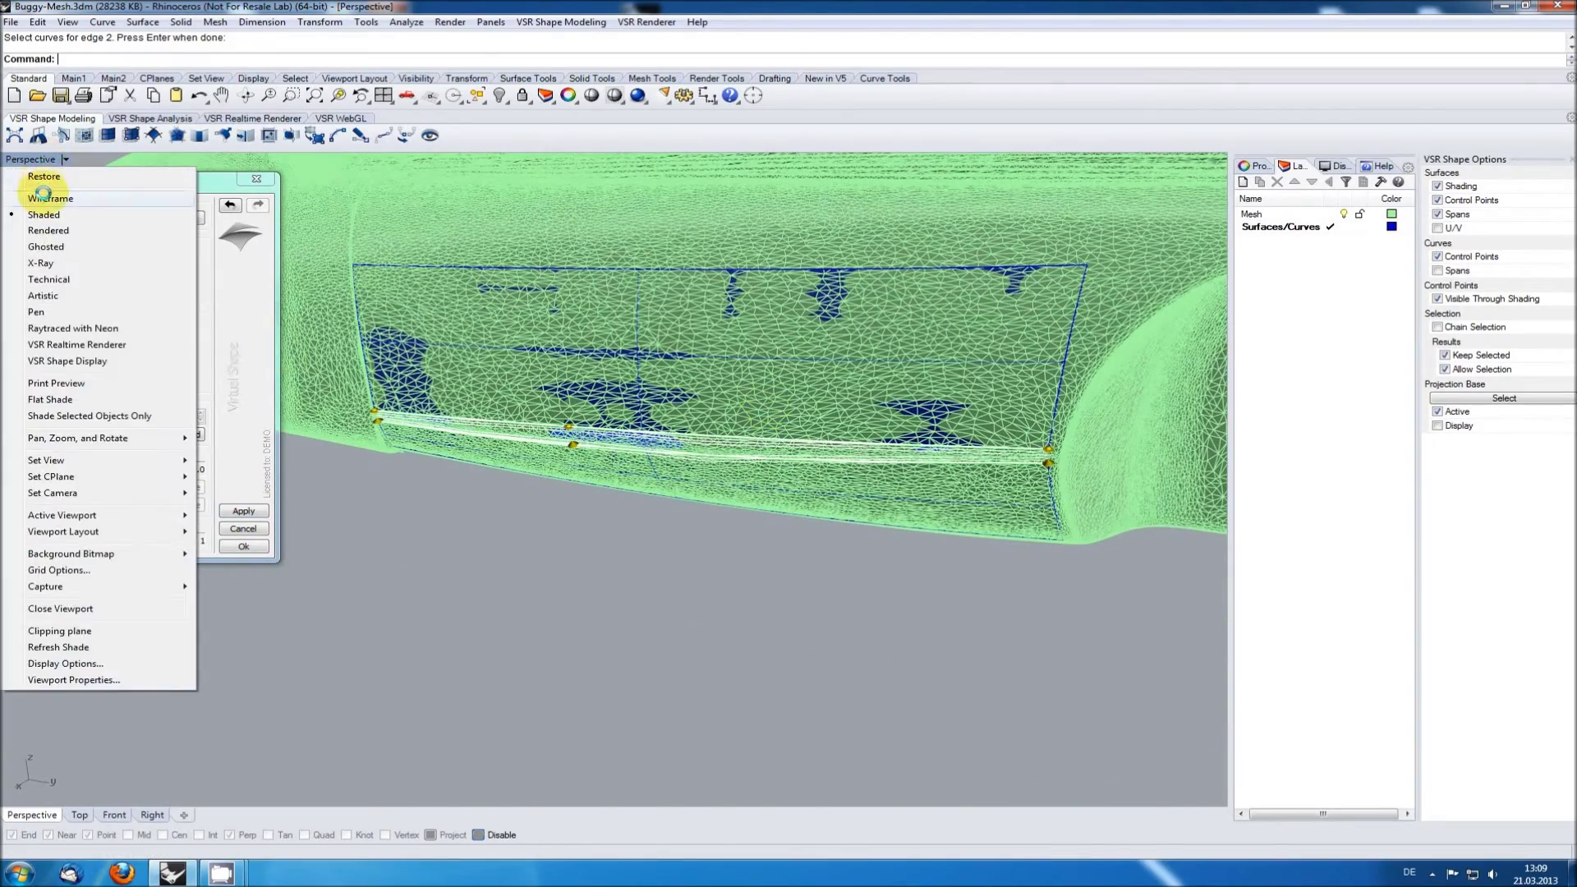
# - Switch Perspective to Wireframe, zoom on the blend strip, and start VSR Deviation Analysis
pyautogui.click(189, 294)
pyautogui.moveTo(546, 557); pyautogui.dragTo(508, 567, button='right')
pyautogui.scroll(10, 863, 464)
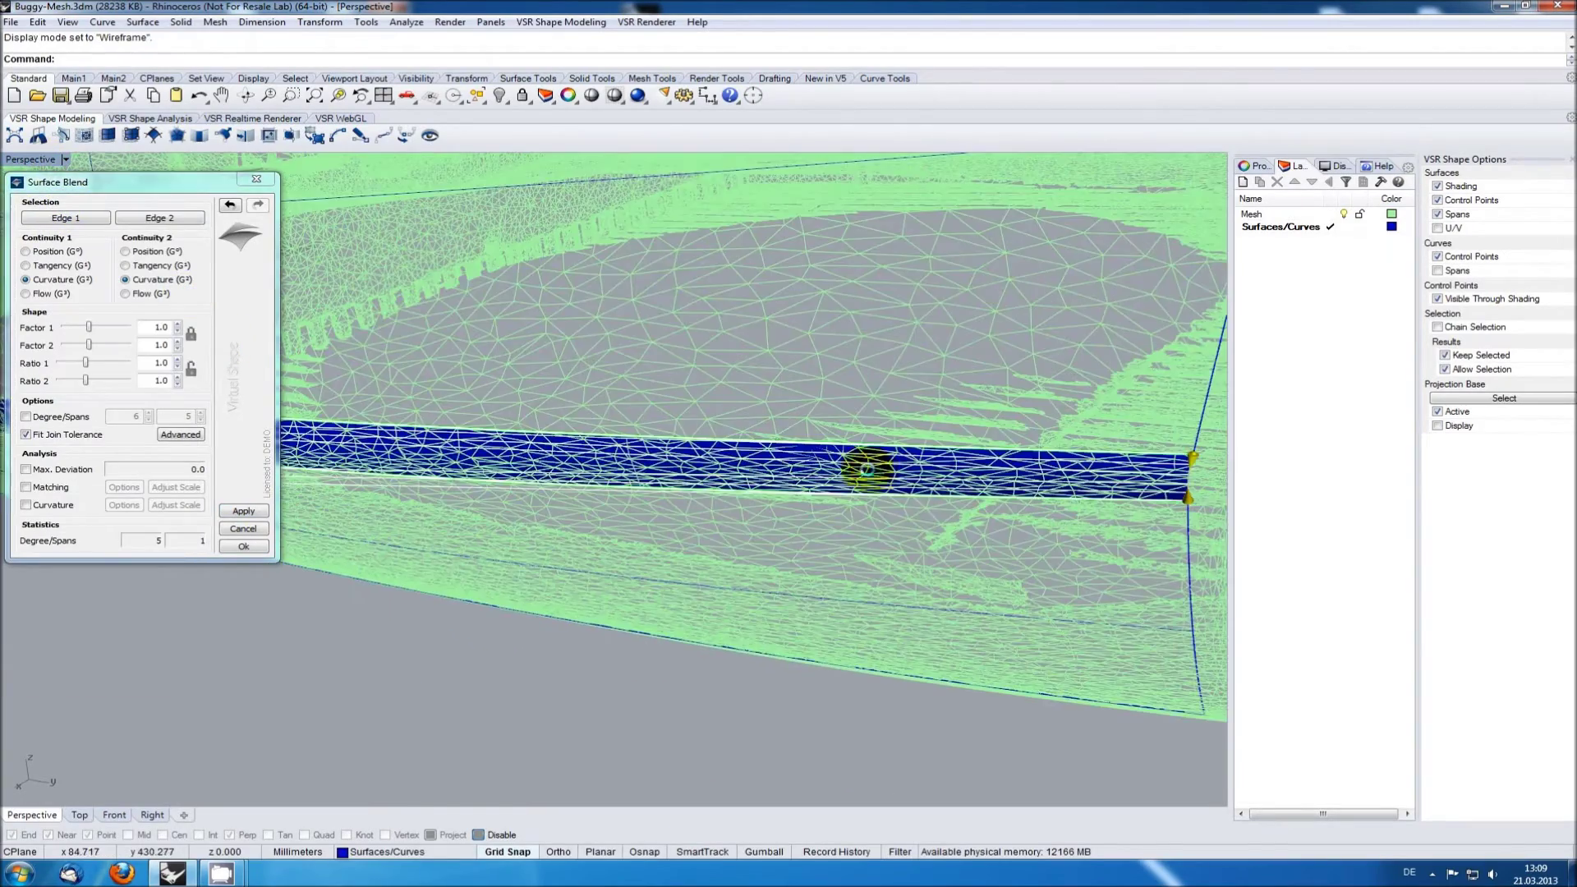
pyautogui.scroll(2, 680, 453)
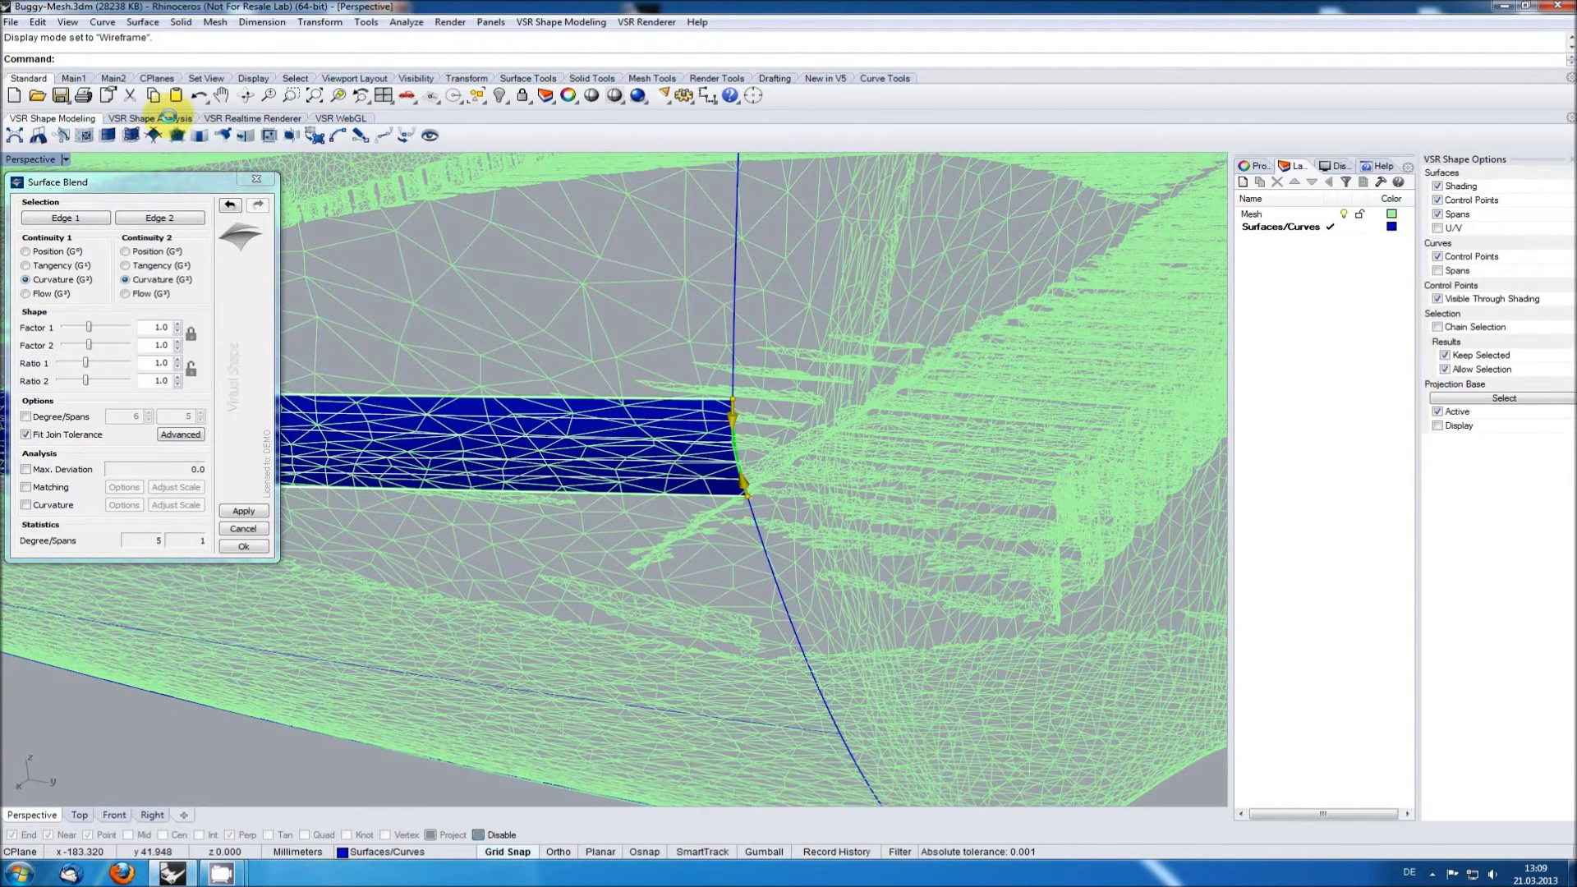
pyautogui.click(168, 117)
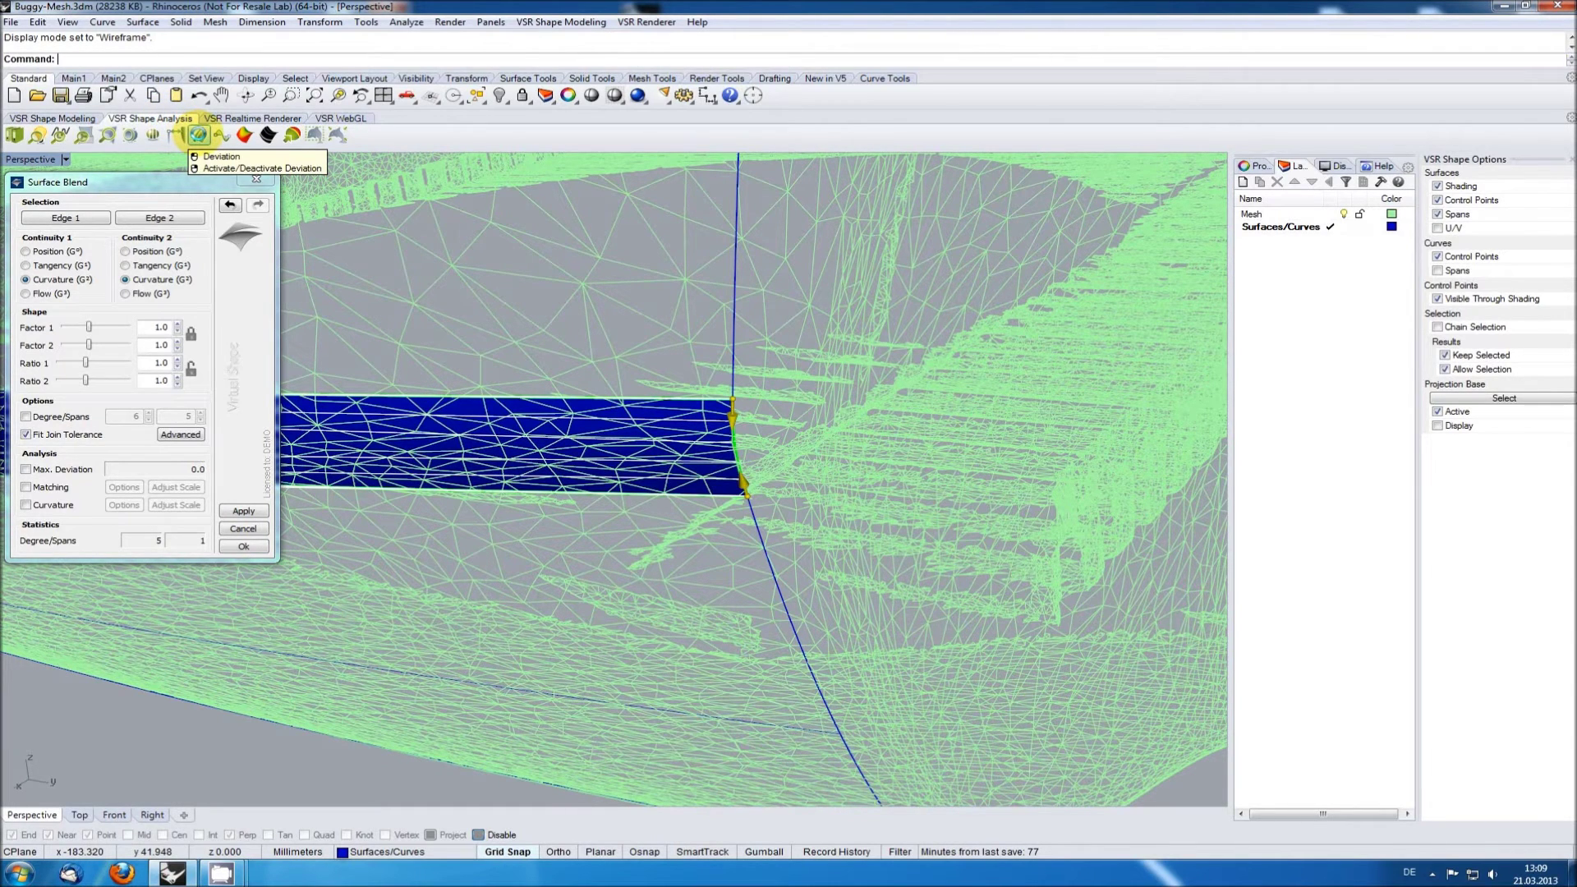
pyautogui.click(198, 135)
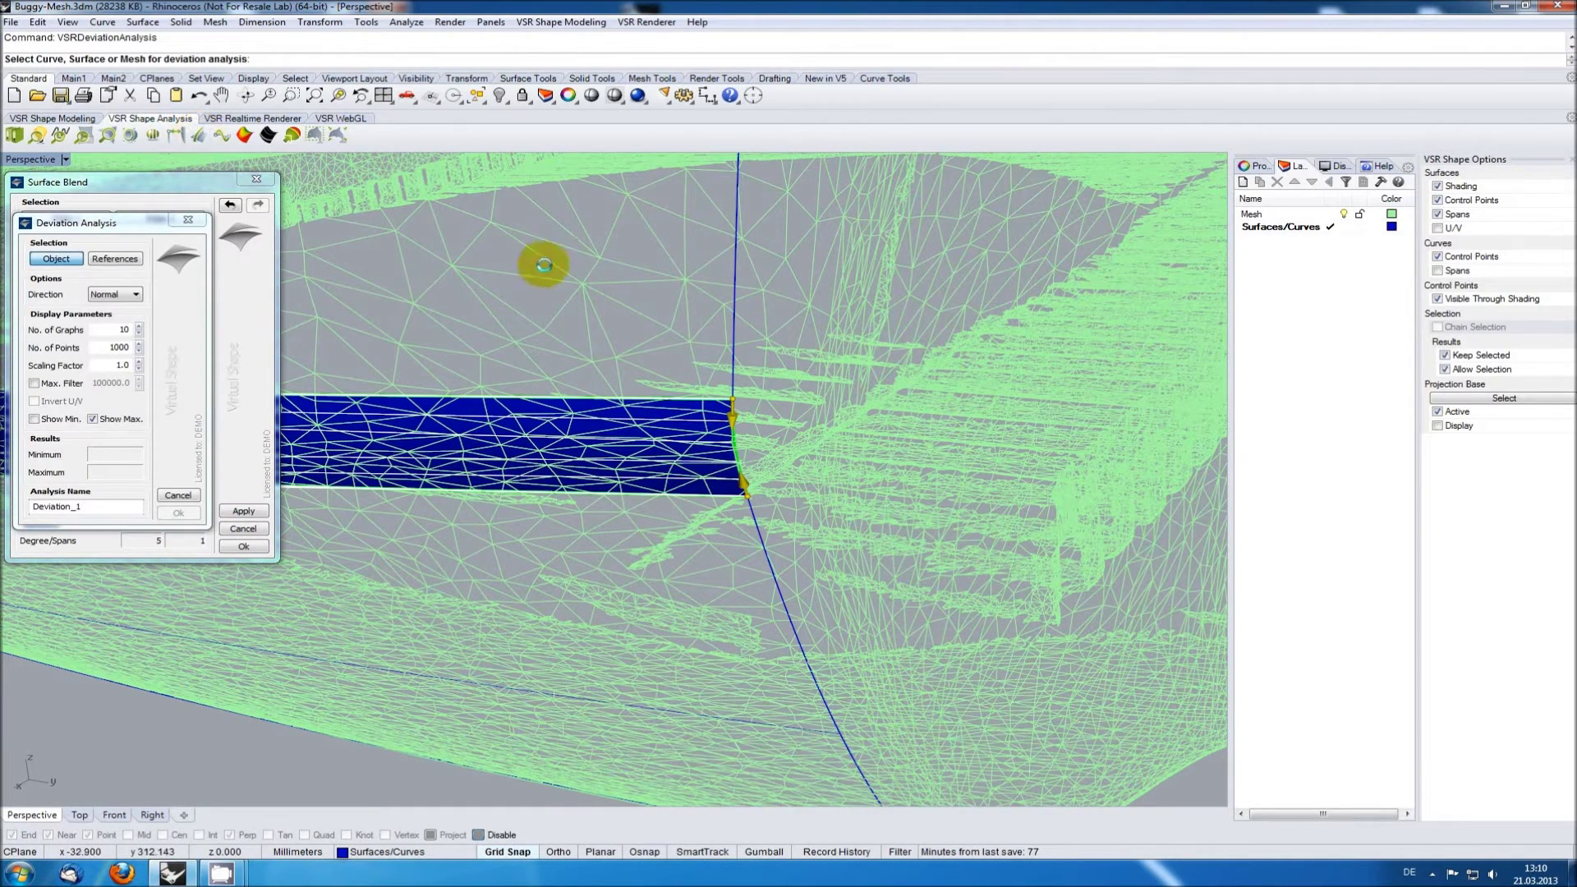
# - Create deviation analysis Deviation_1 of the scan mesh against the blend surface, maximum 0.2358
pyautogui.click(588, 275)
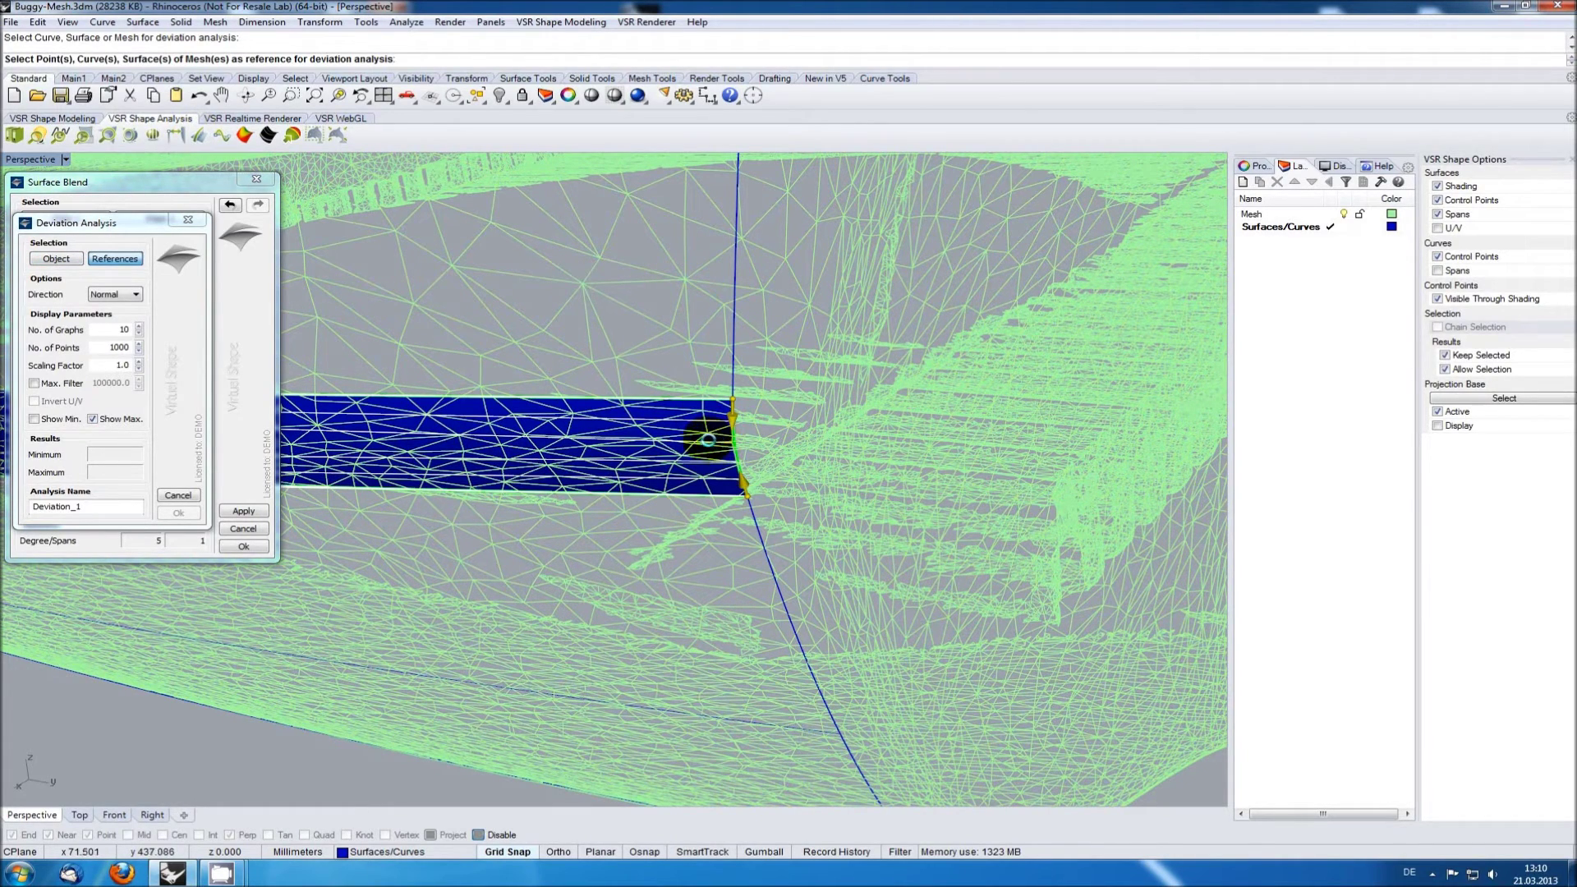
pyautogui.click(707, 439)
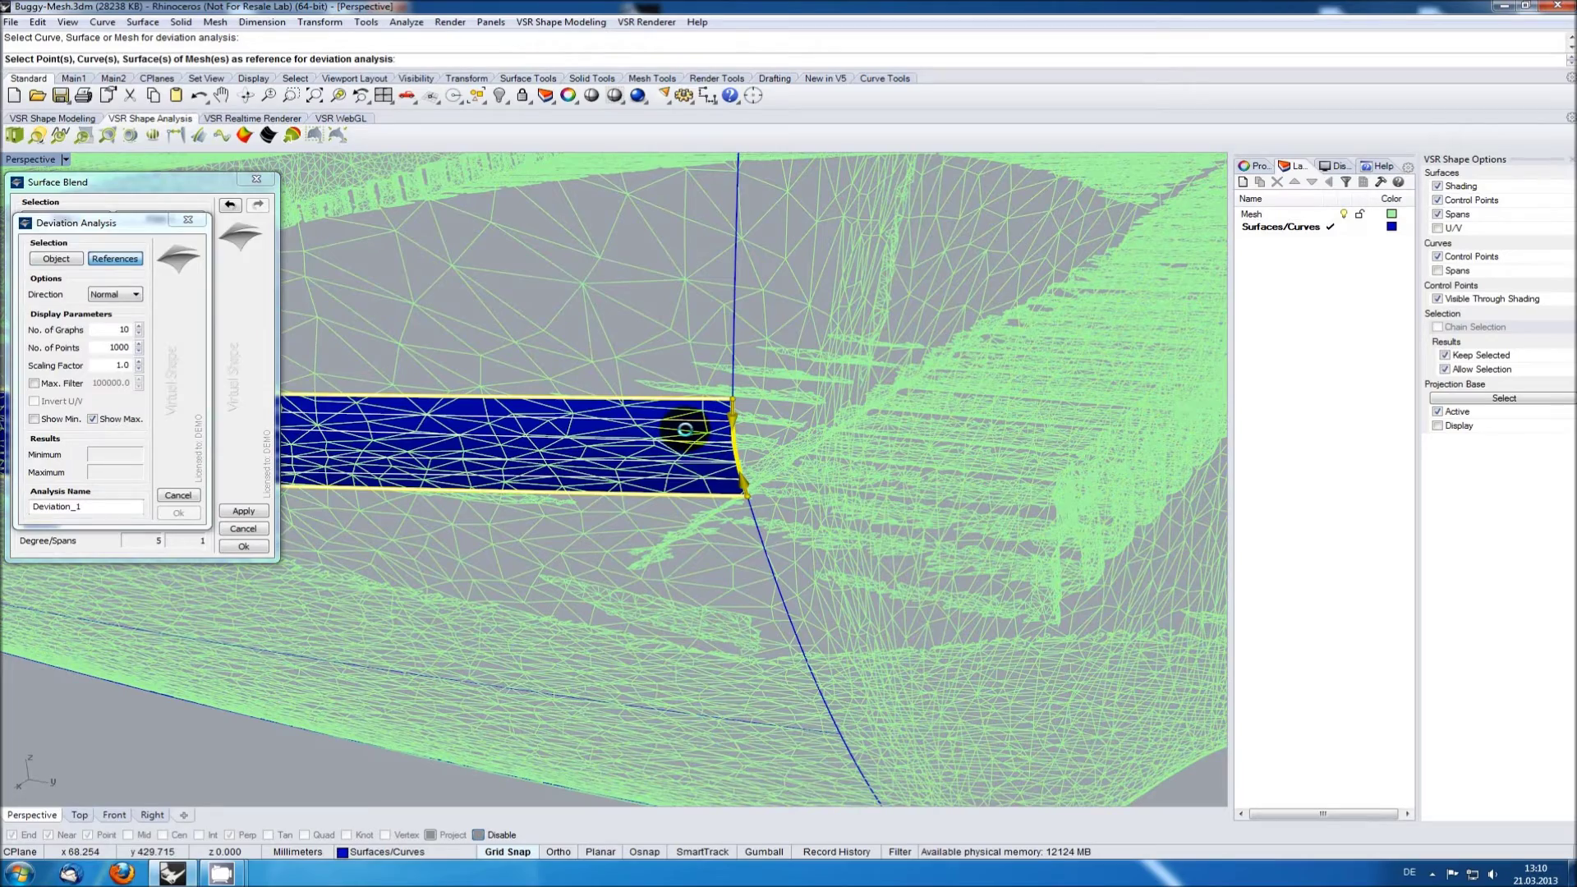
pyautogui.rightClick(686, 429)
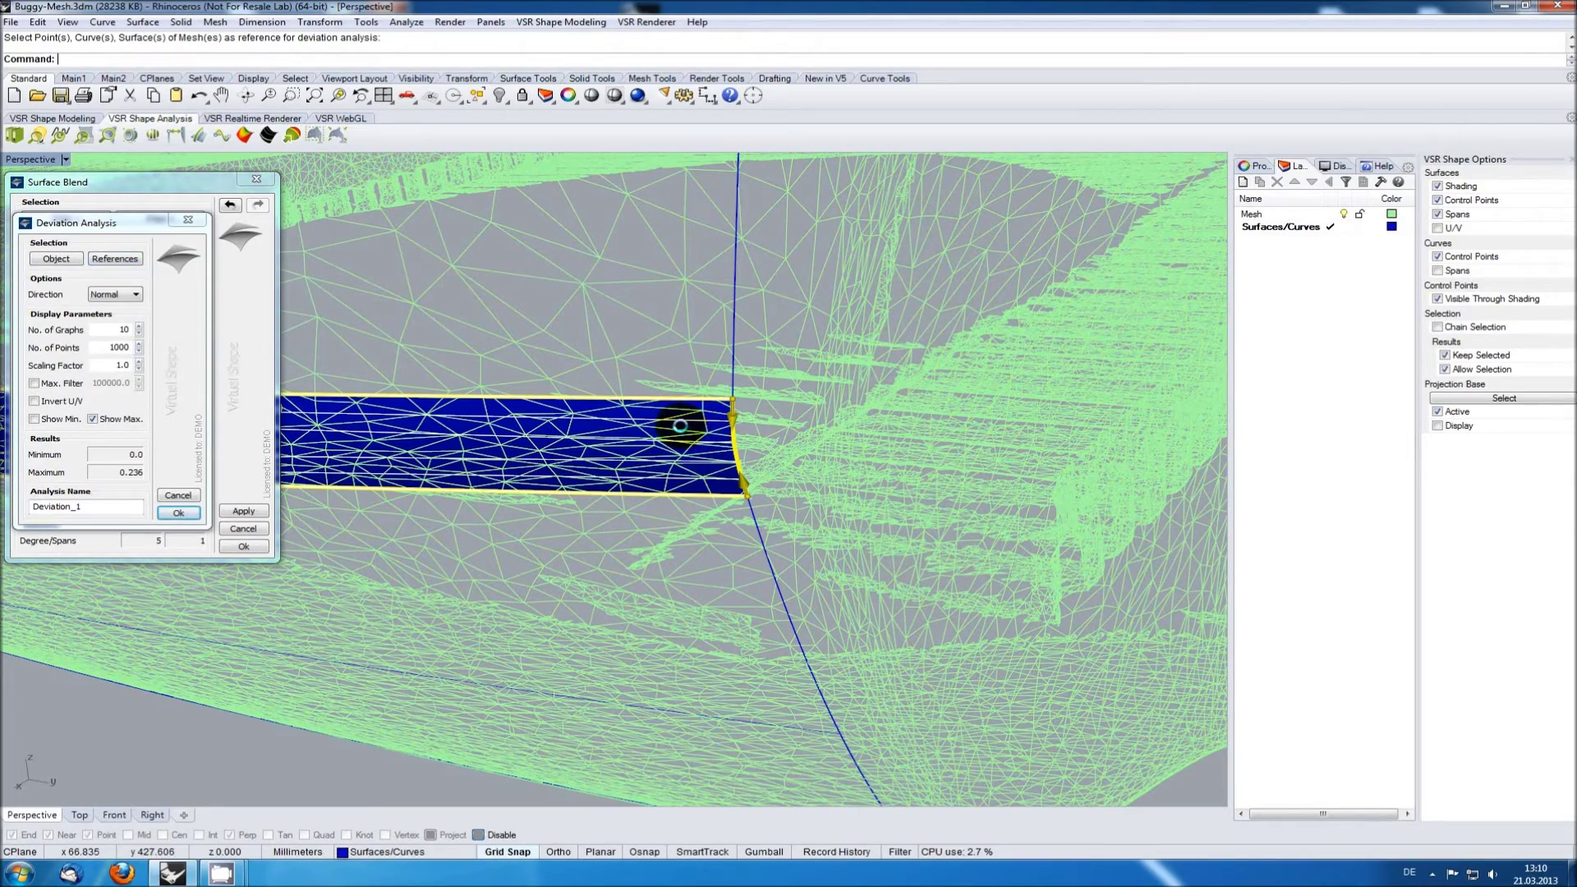
pyautogui.moveTo(264, 767); pyautogui.dragTo(792, 542, button='right')
pyautogui.scroll(8, 517, 468)
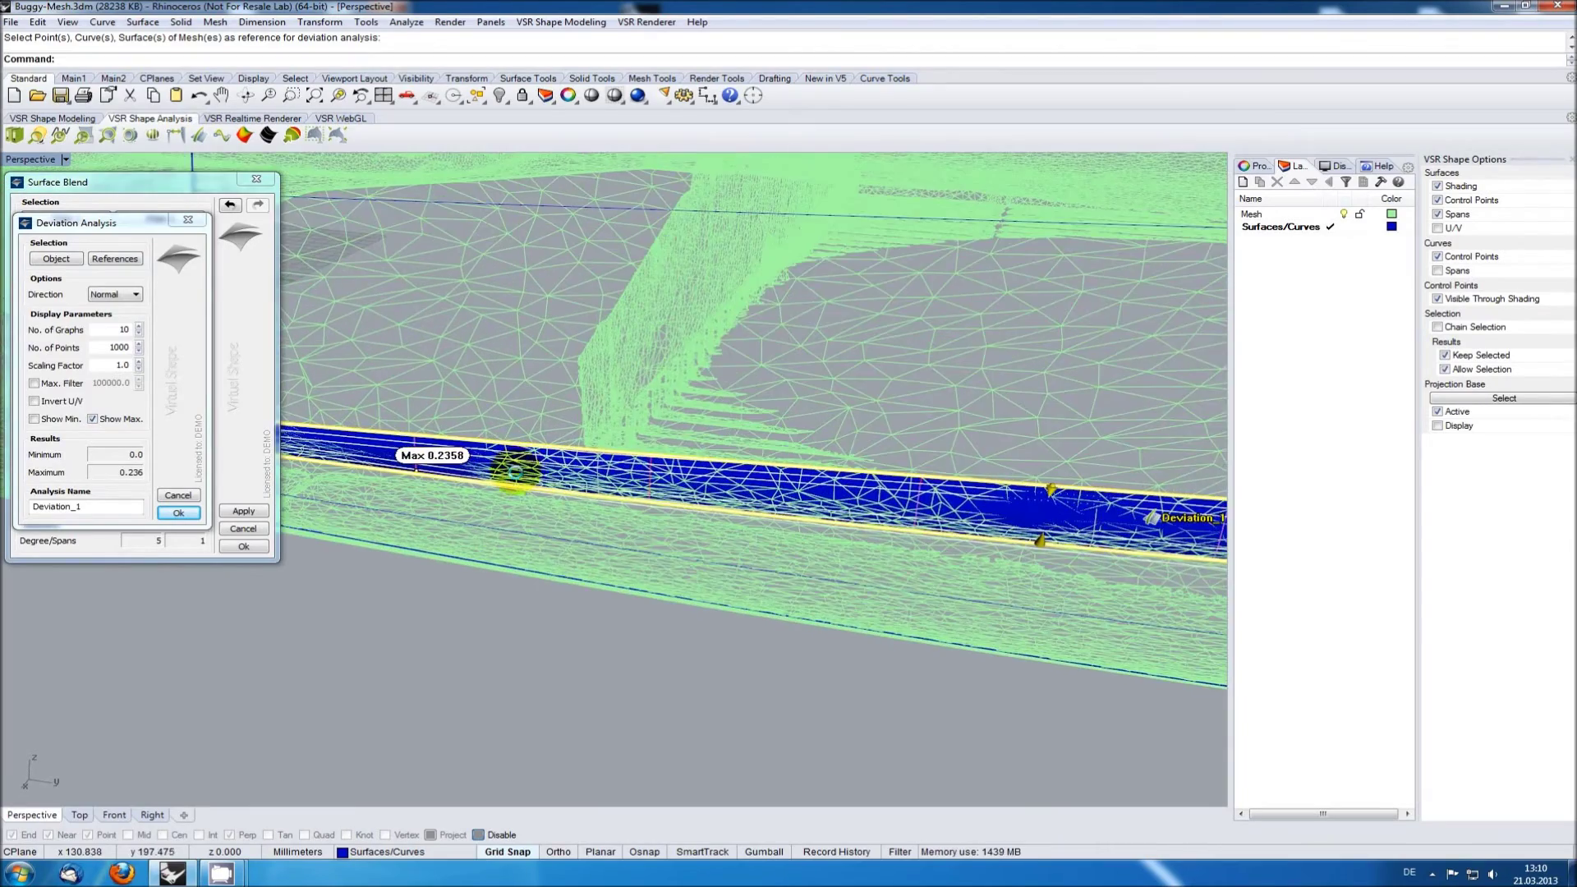
pyautogui.moveTo(629, 450); pyautogui.dragTo(567, 625, button='right')
pyautogui.click(178, 512)
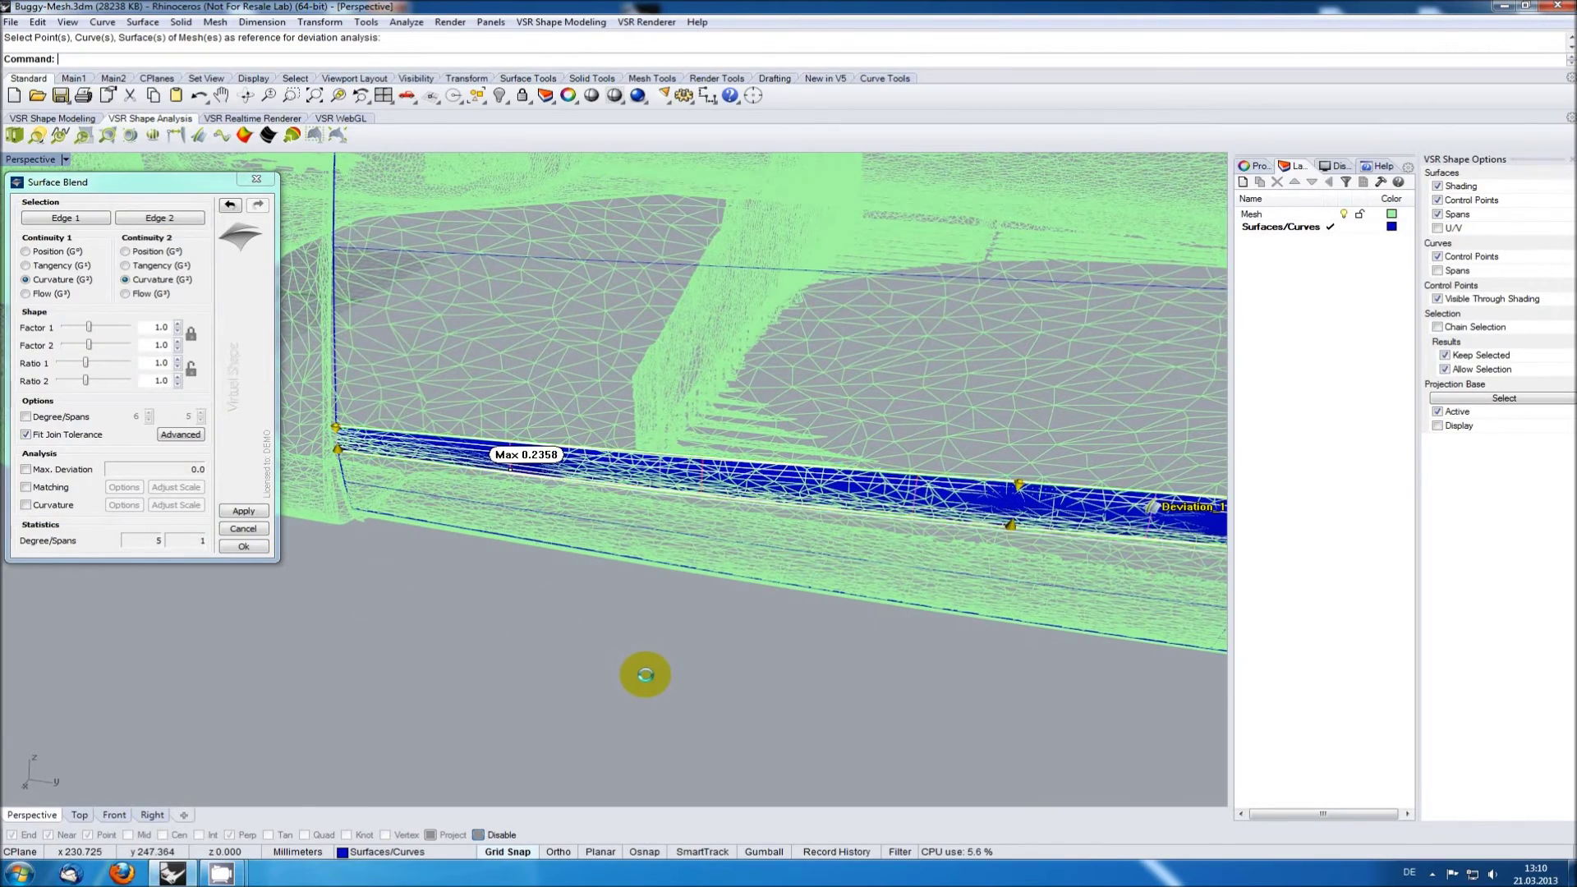
pyautogui.moveTo(644, 668); pyautogui.dragTo(739, 606, button='right')
# - Hide the scan mesh and set blend Factor 1 and Factor 2 to 1.26, giving maximum deviation 0.3090
pyautogui.click(570, 390)
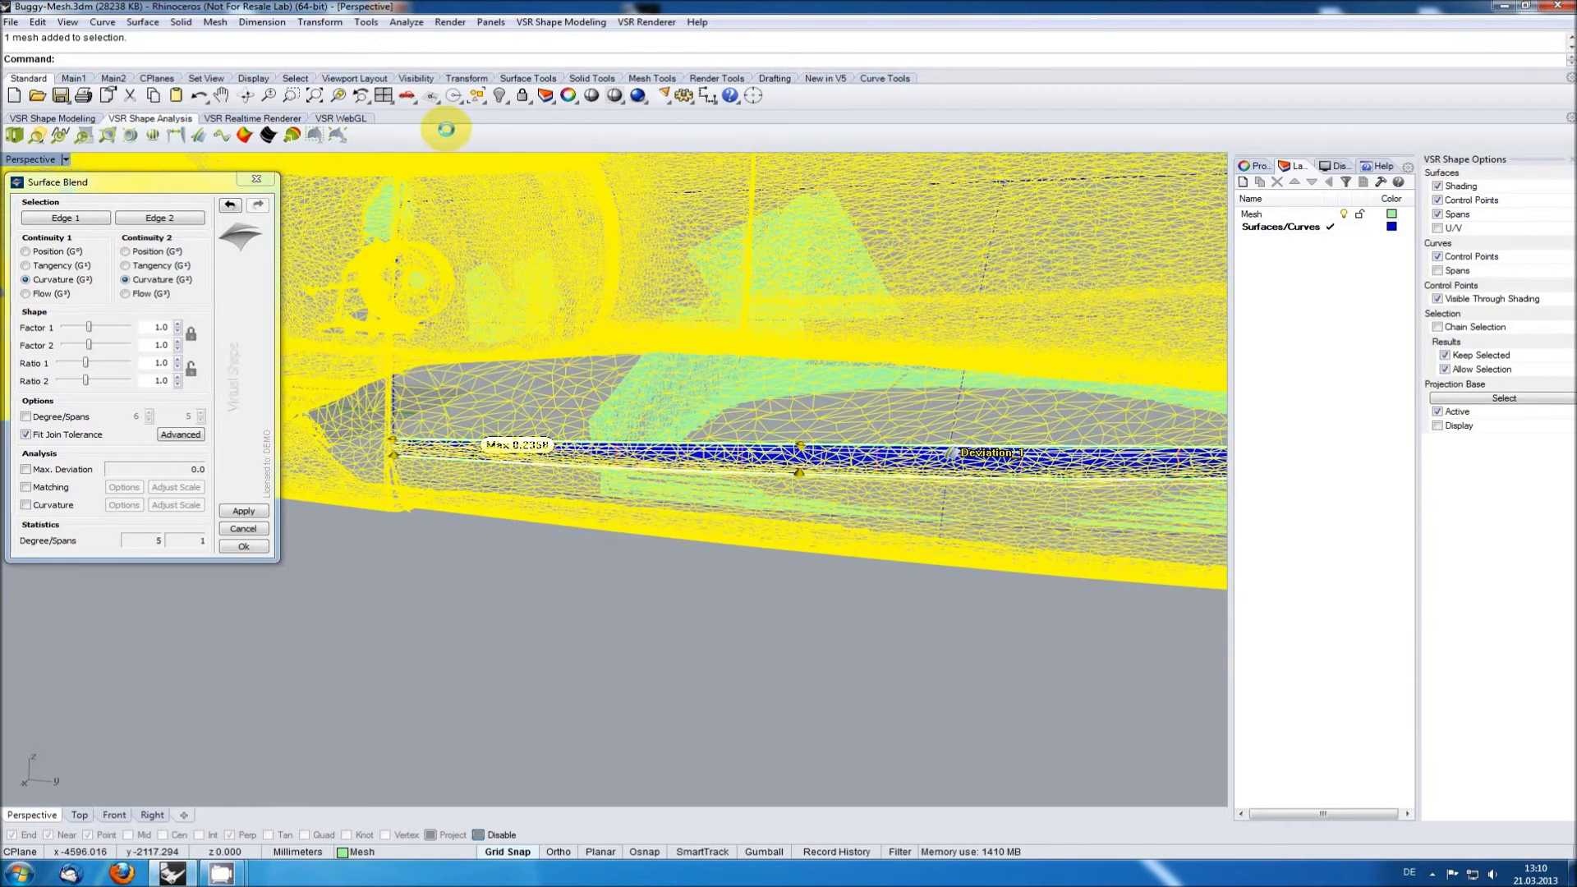
pyautogui.click(497, 94)
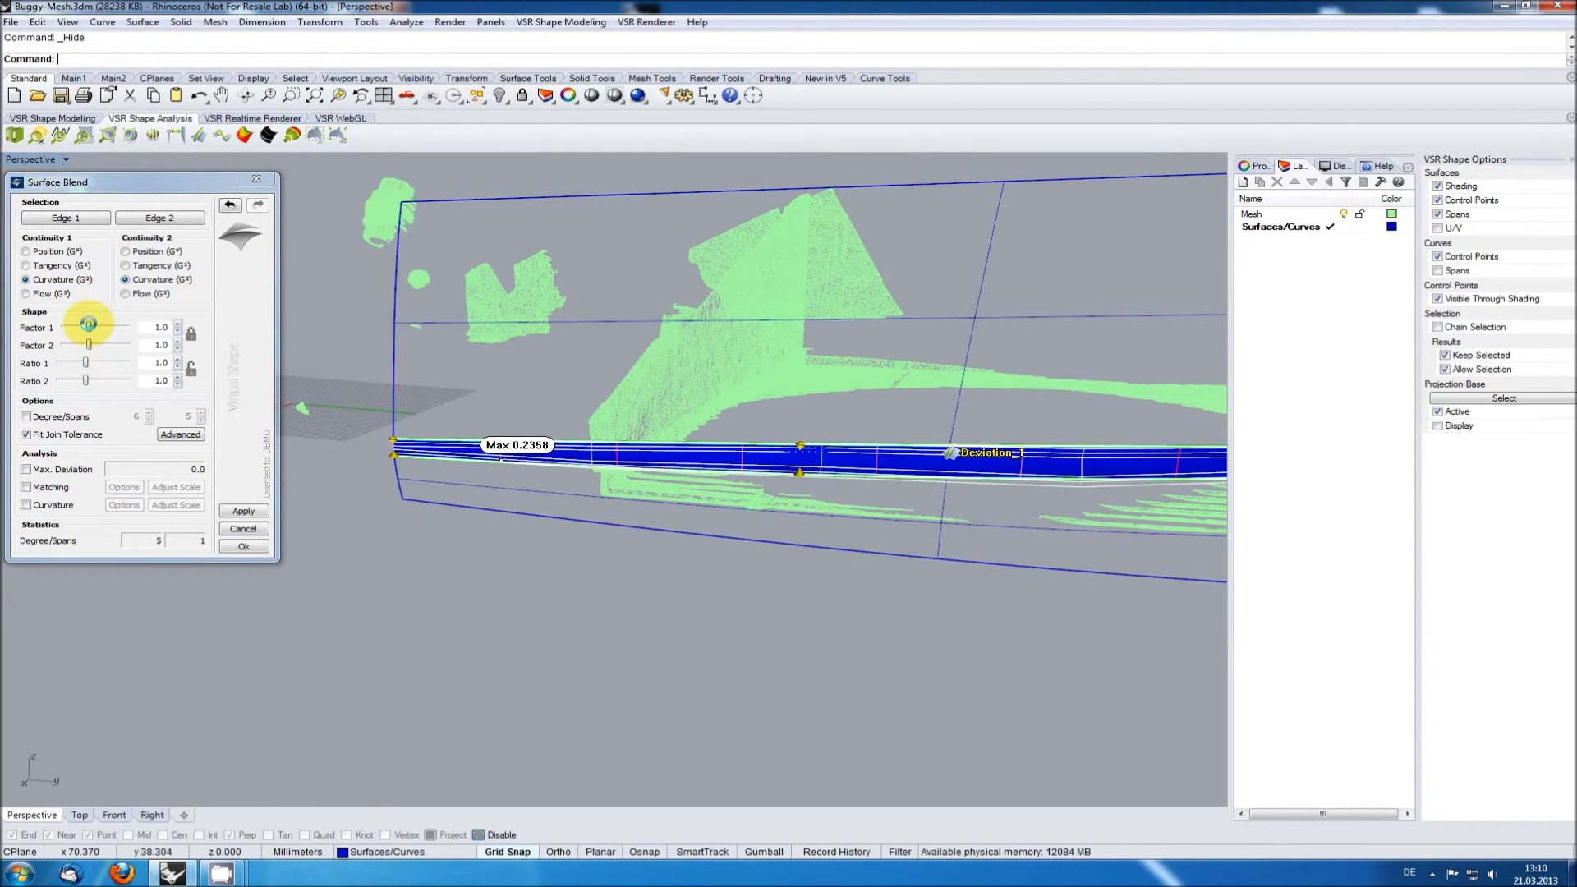
pyautogui.click(89, 325)
pyautogui.moveTo(93, 325); pyautogui.dragTo(82, 328)
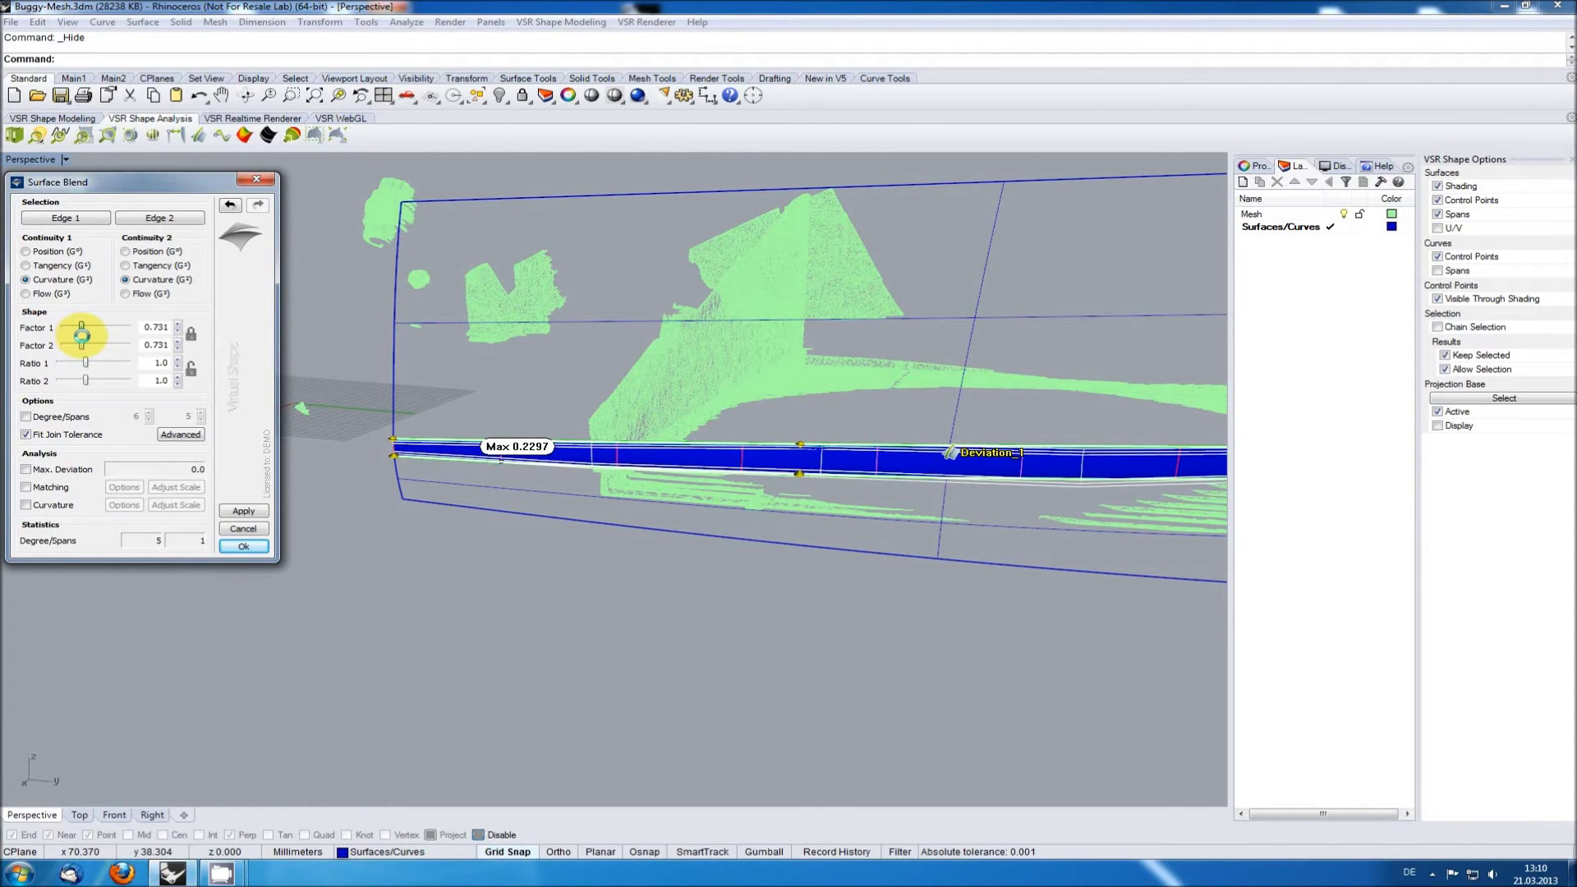
pyautogui.moveTo(342, 482); pyautogui.dragTo(542, 544, button='right')
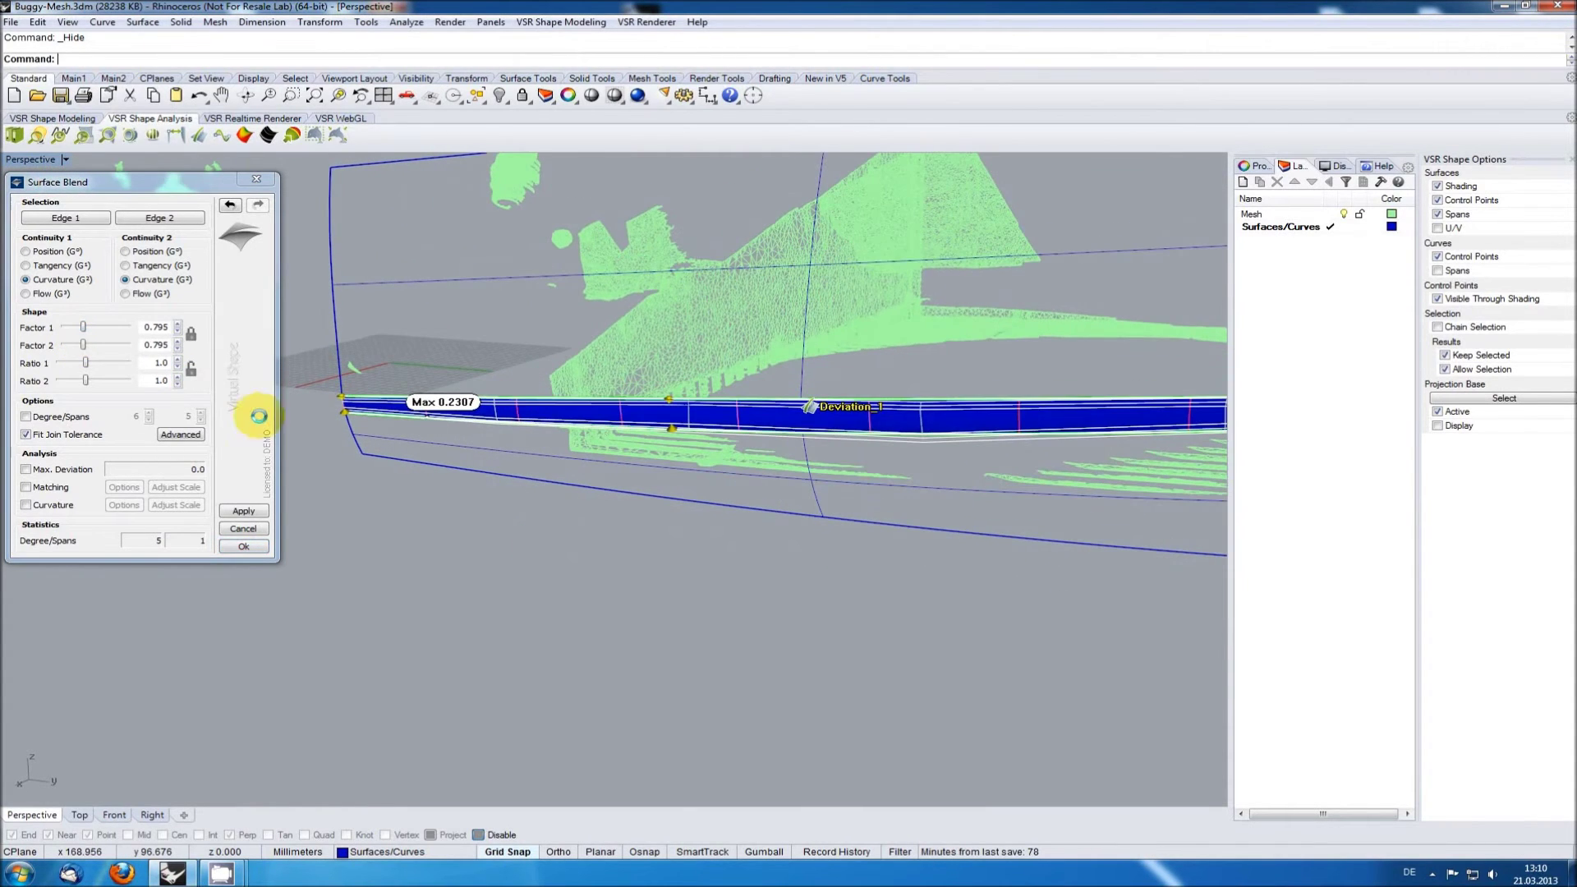
pyautogui.moveTo(83, 326); pyautogui.dragTo(96, 326)
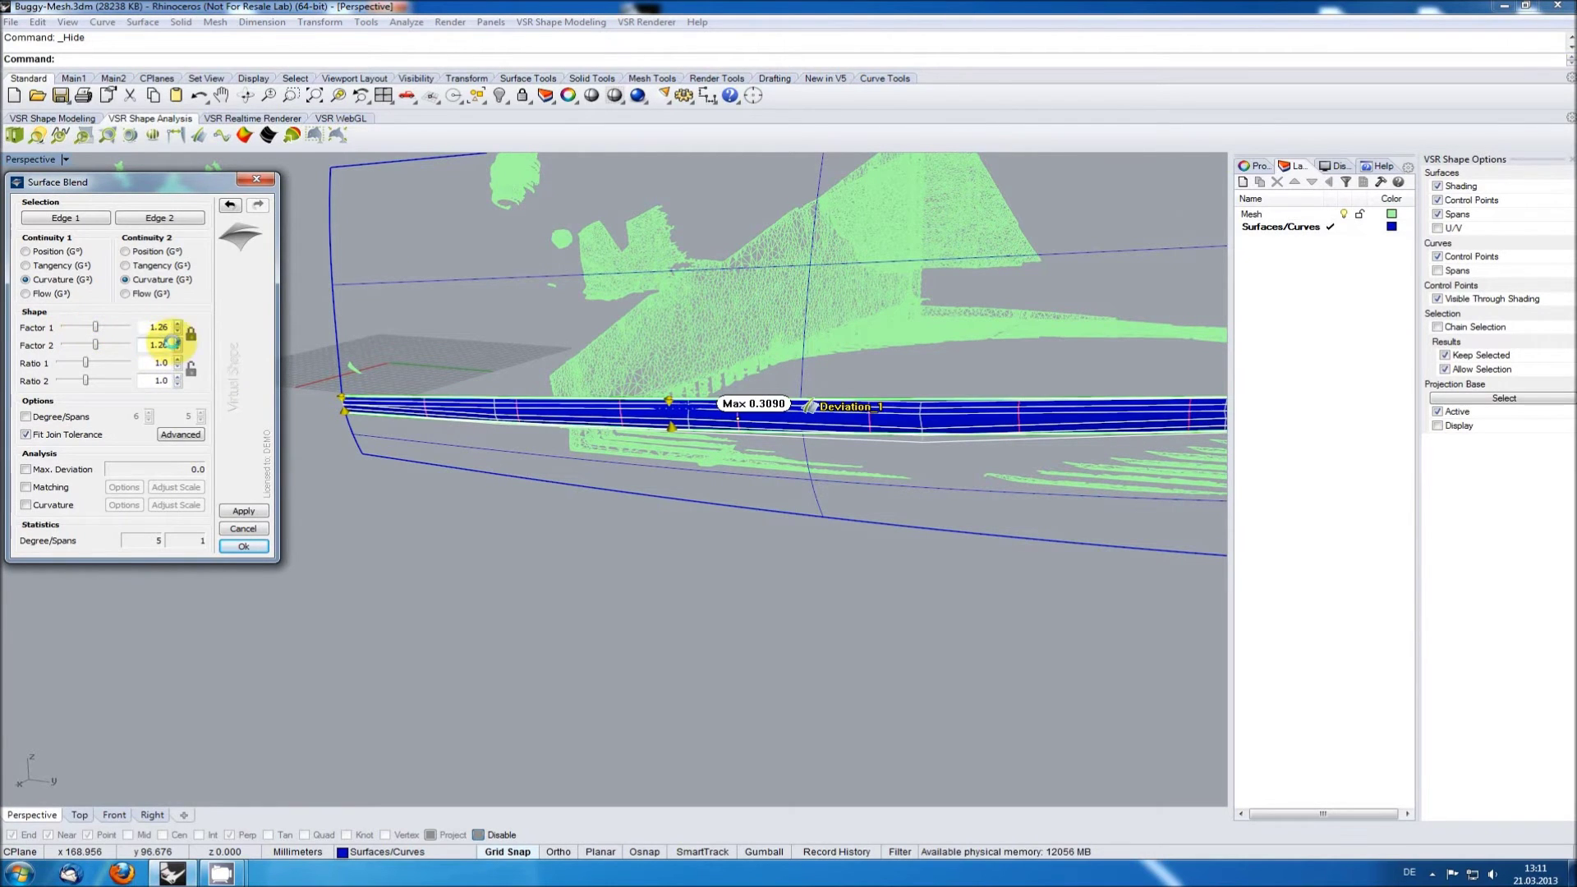
pyautogui.click(56, 118)
# - Move a bottom-edge control point on the first side surface, undoing and redoing the edit
pyautogui.click(14, 136)
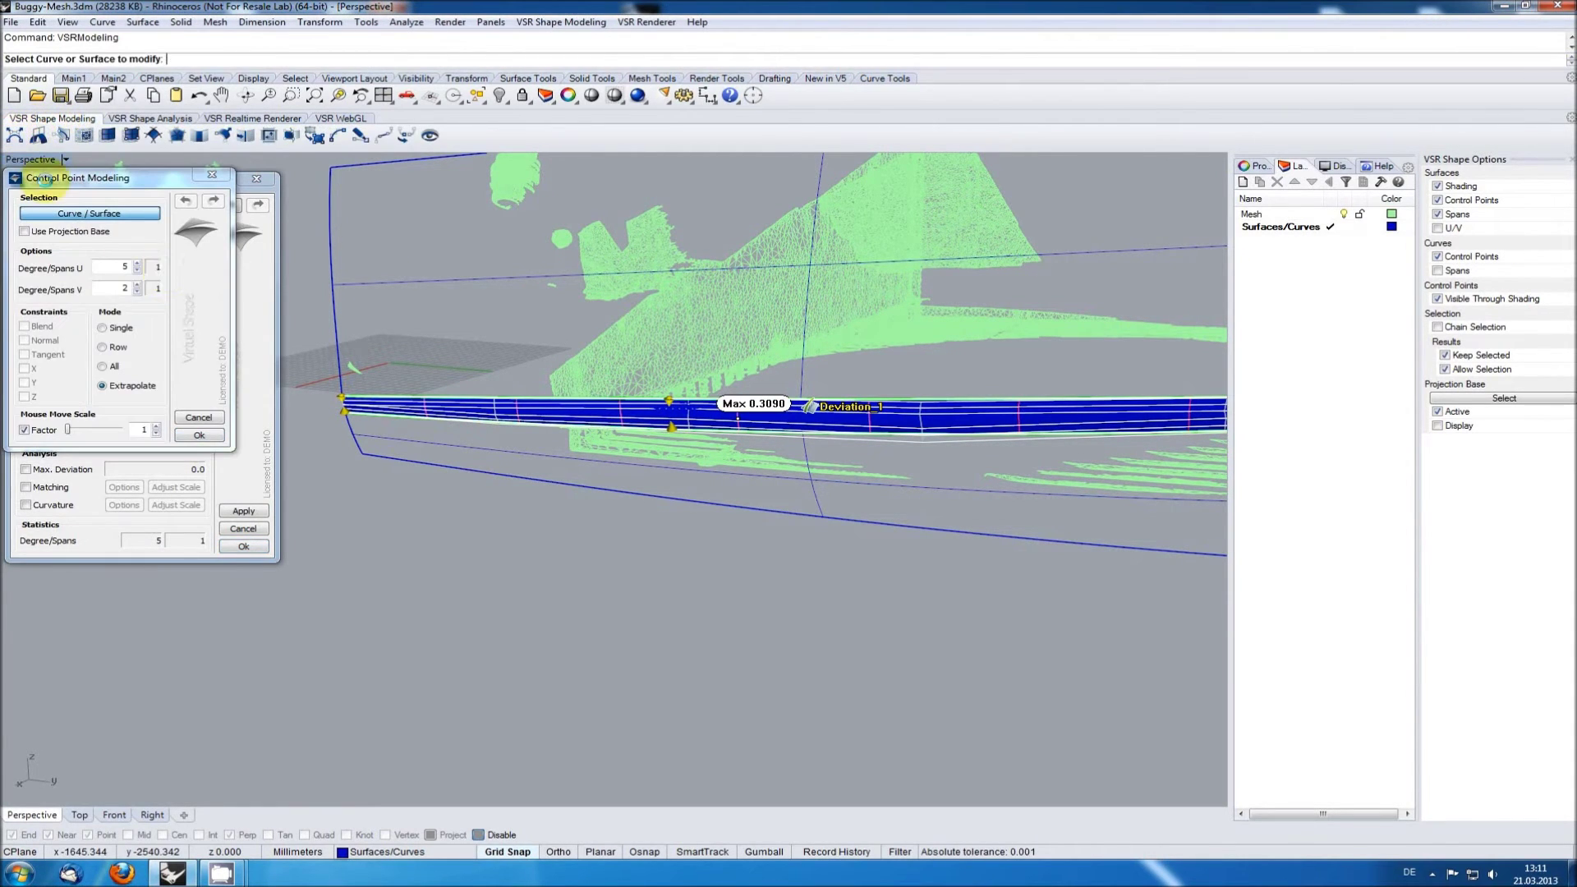
pyautogui.click(545, 271)
pyautogui.click(493, 409)
pyautogui.moveTo(494, 408); pyautogui.dragTo(545, 398)
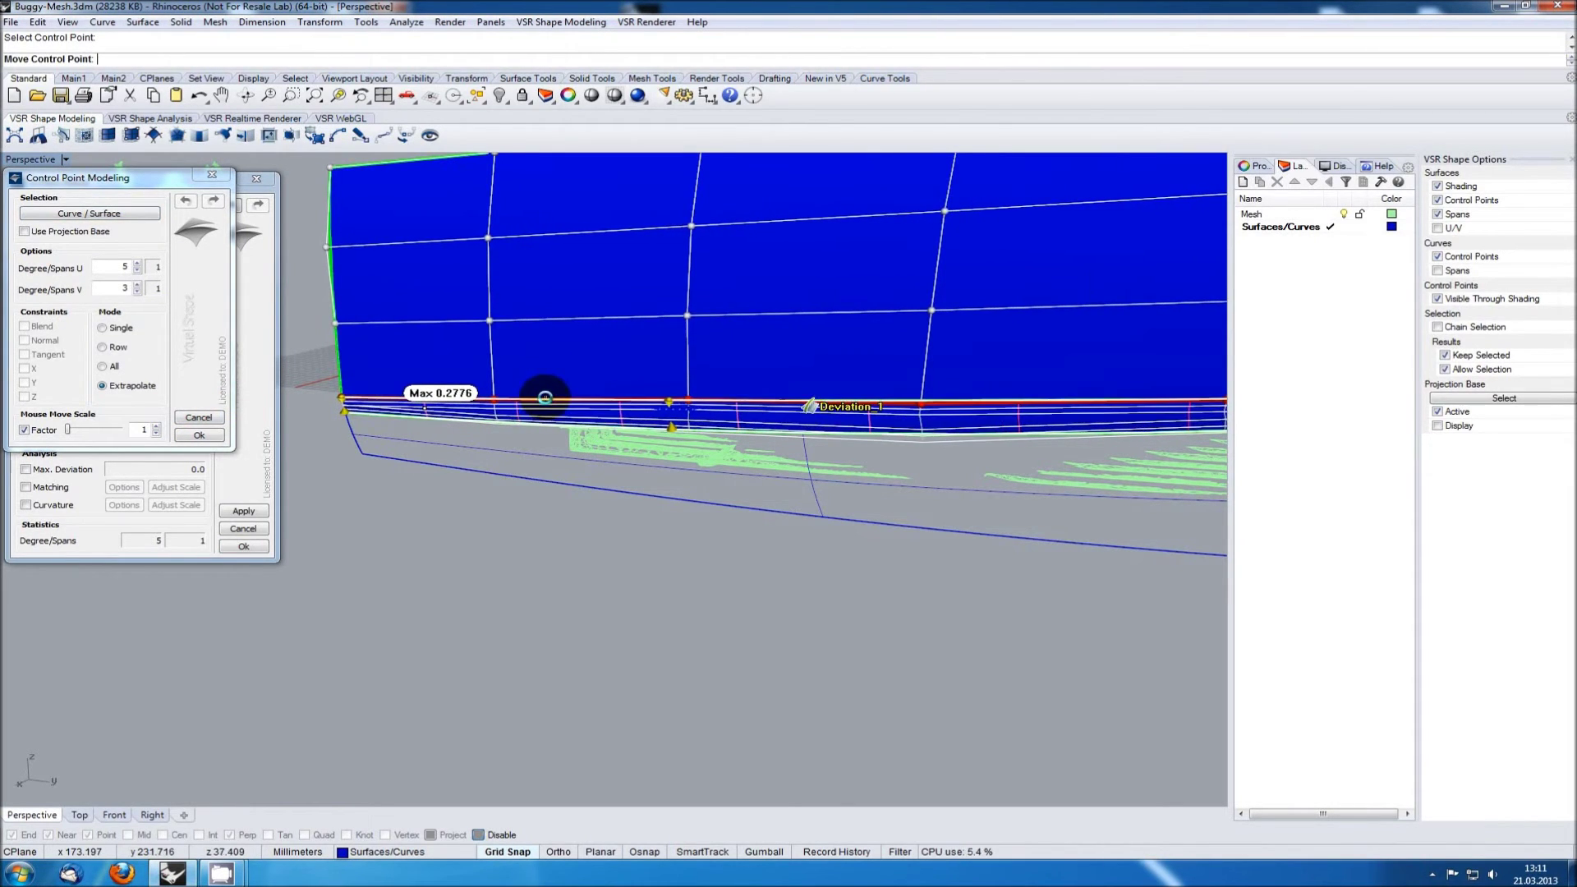
pyautogui.click(186, 199)
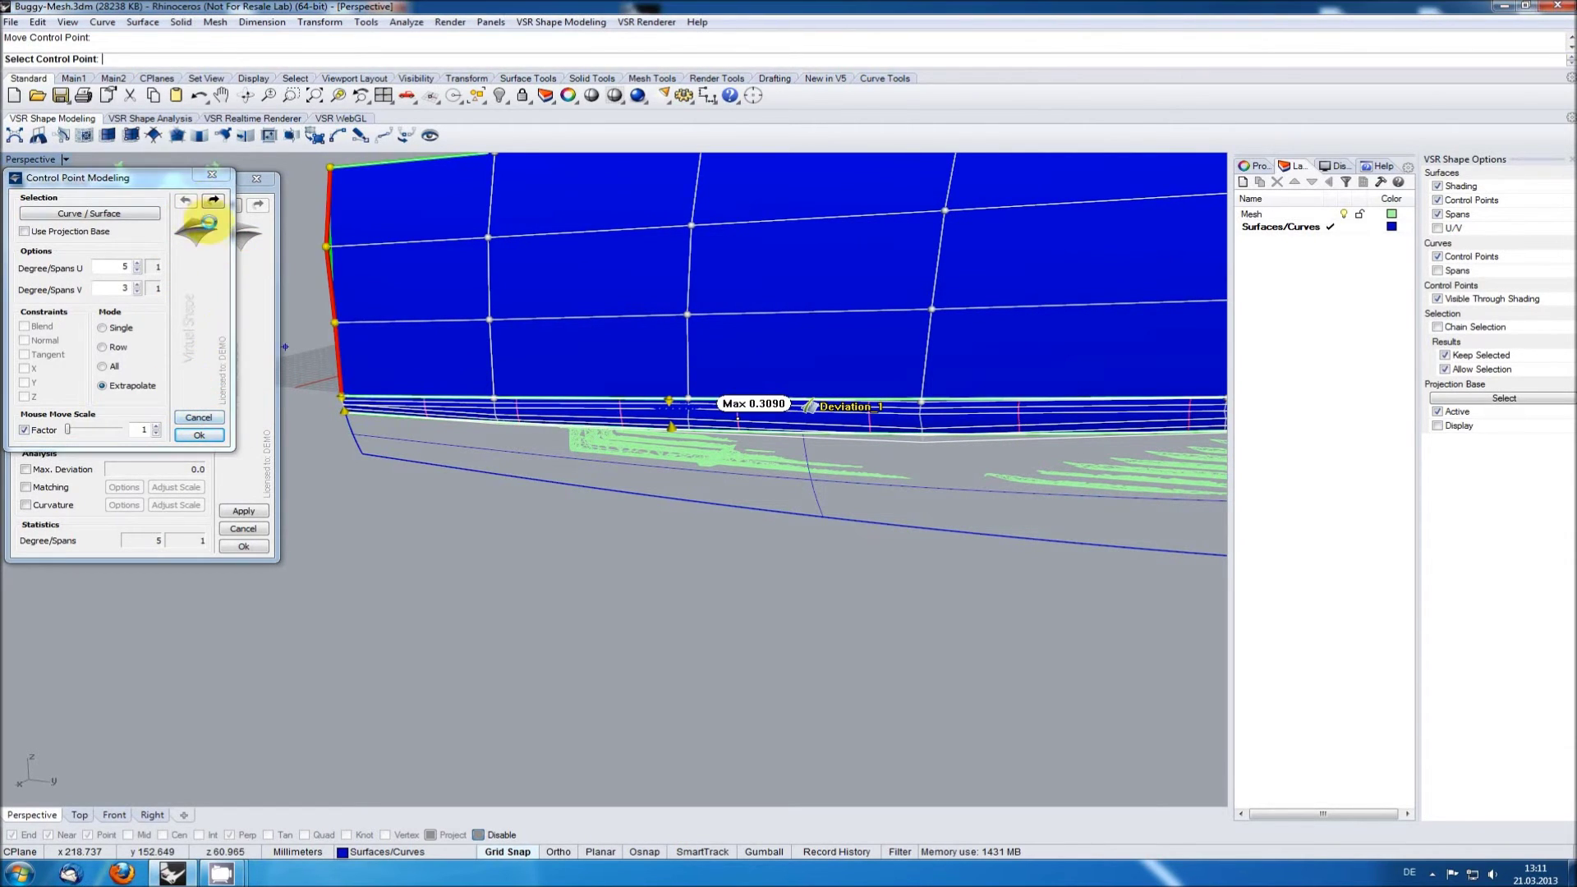
pyautogui.click(213, 200)
pyautogui.click(198, 436)
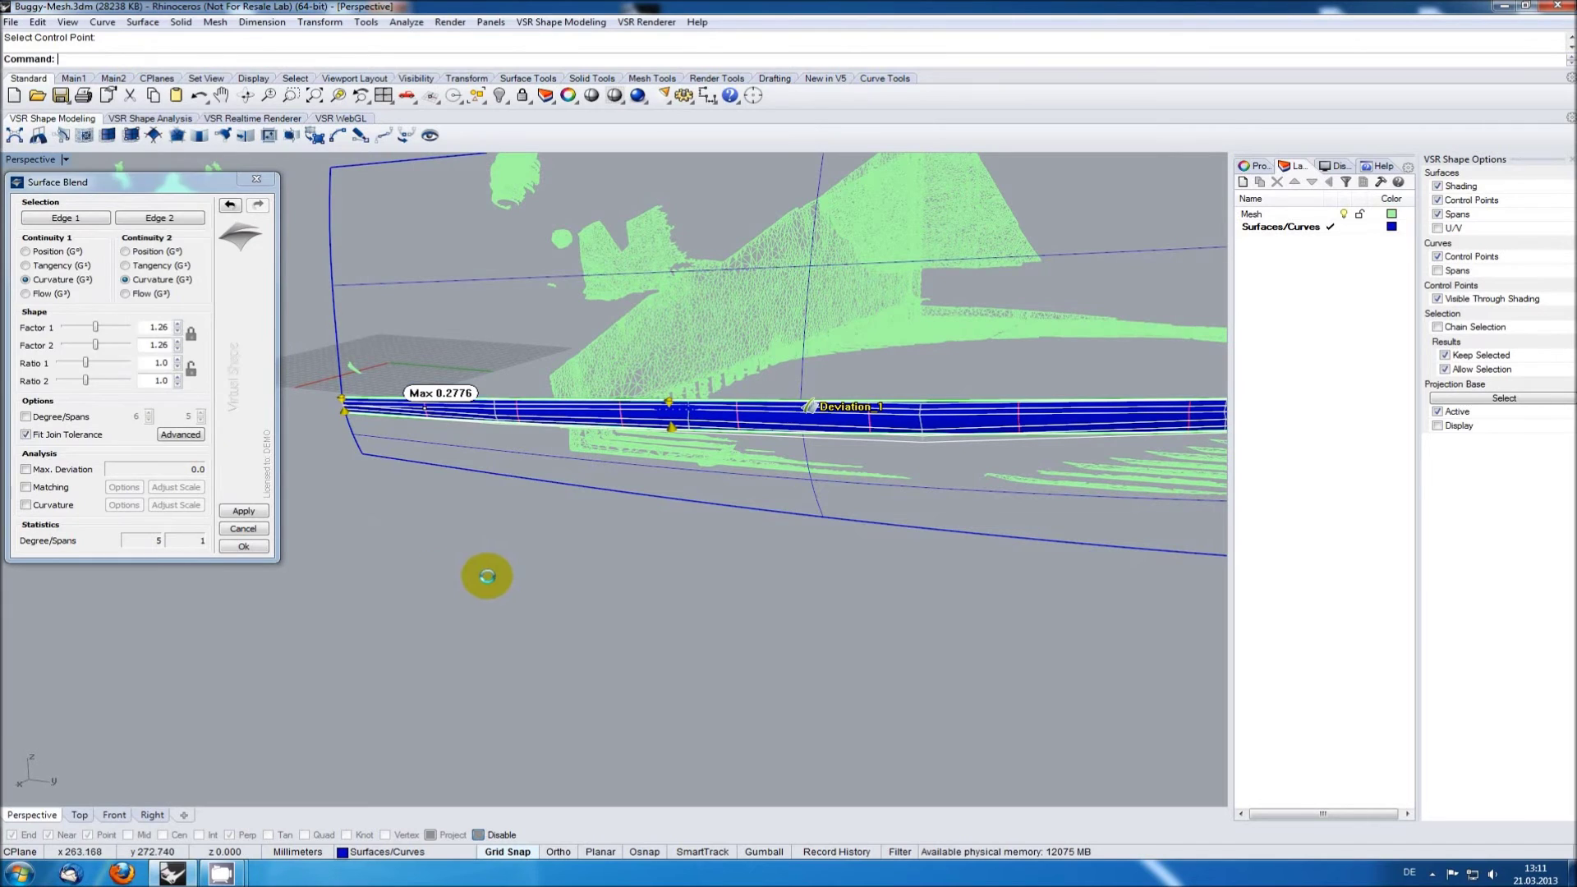
# - Adjust a red-edge control point on the second surface, cutting maximum deviation to 0.2353
pyautogui.rightClick(486, 669)
pyautogui.click(923, 475)
pyautogui.click(810, 441)
pyautogui.moveTo(810, 442); pyautogui.dragTo(808, 450)
pyautogui.moveTo(788, 571); pyautogui.dragTo(669, 529, button='right')
pyautogui.click(186, 199)
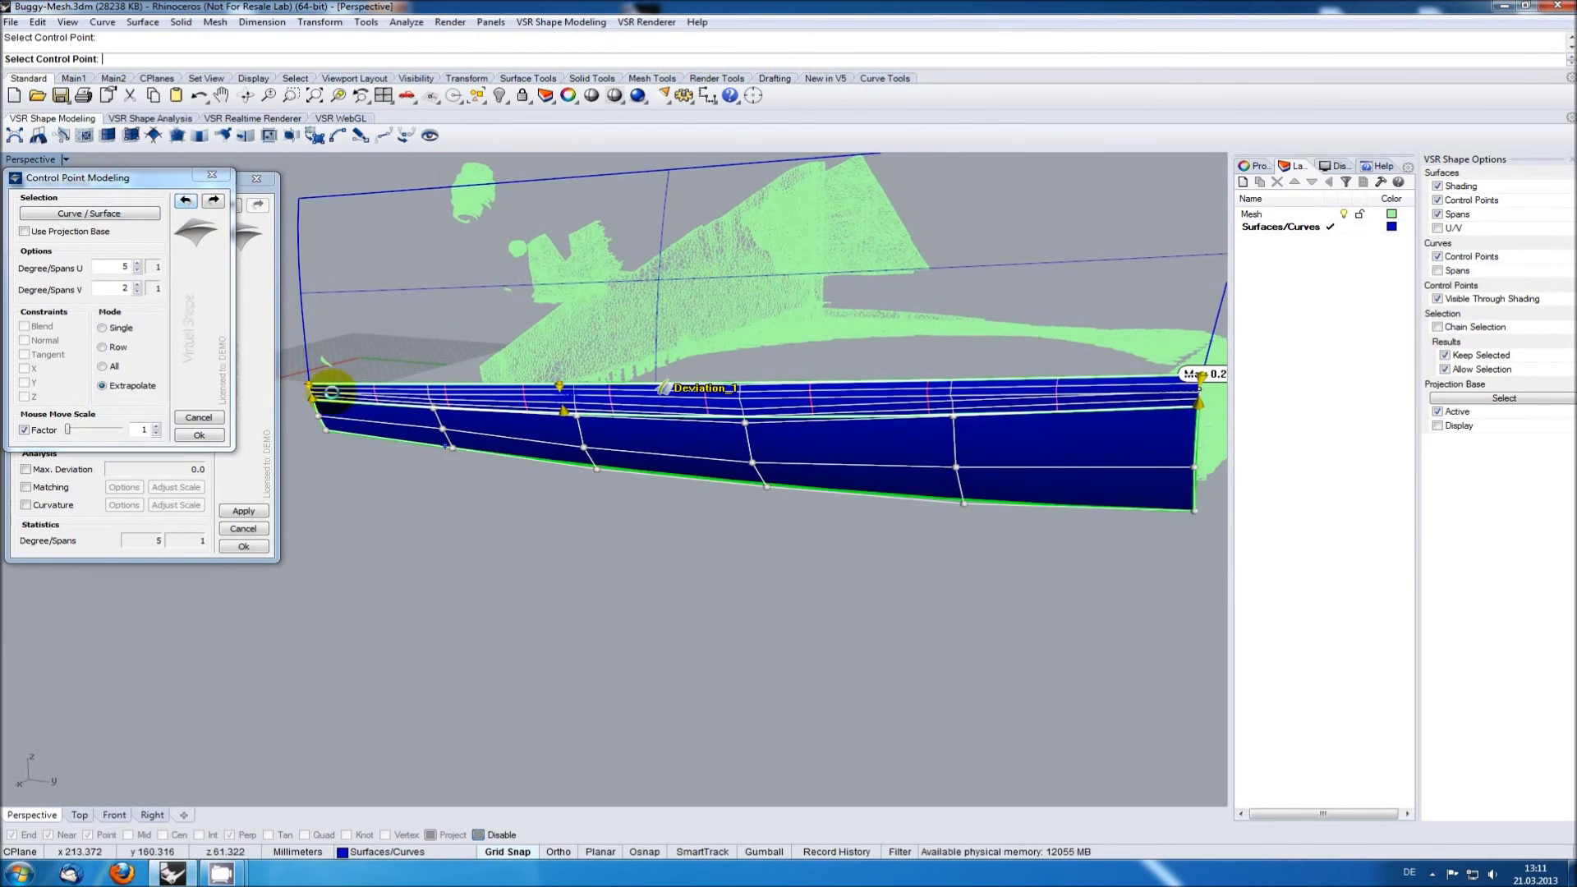
pyautogui.moveTo(709, 419); pyautogui.dragTo(702, 417)
pyautogui.click(230, 437)
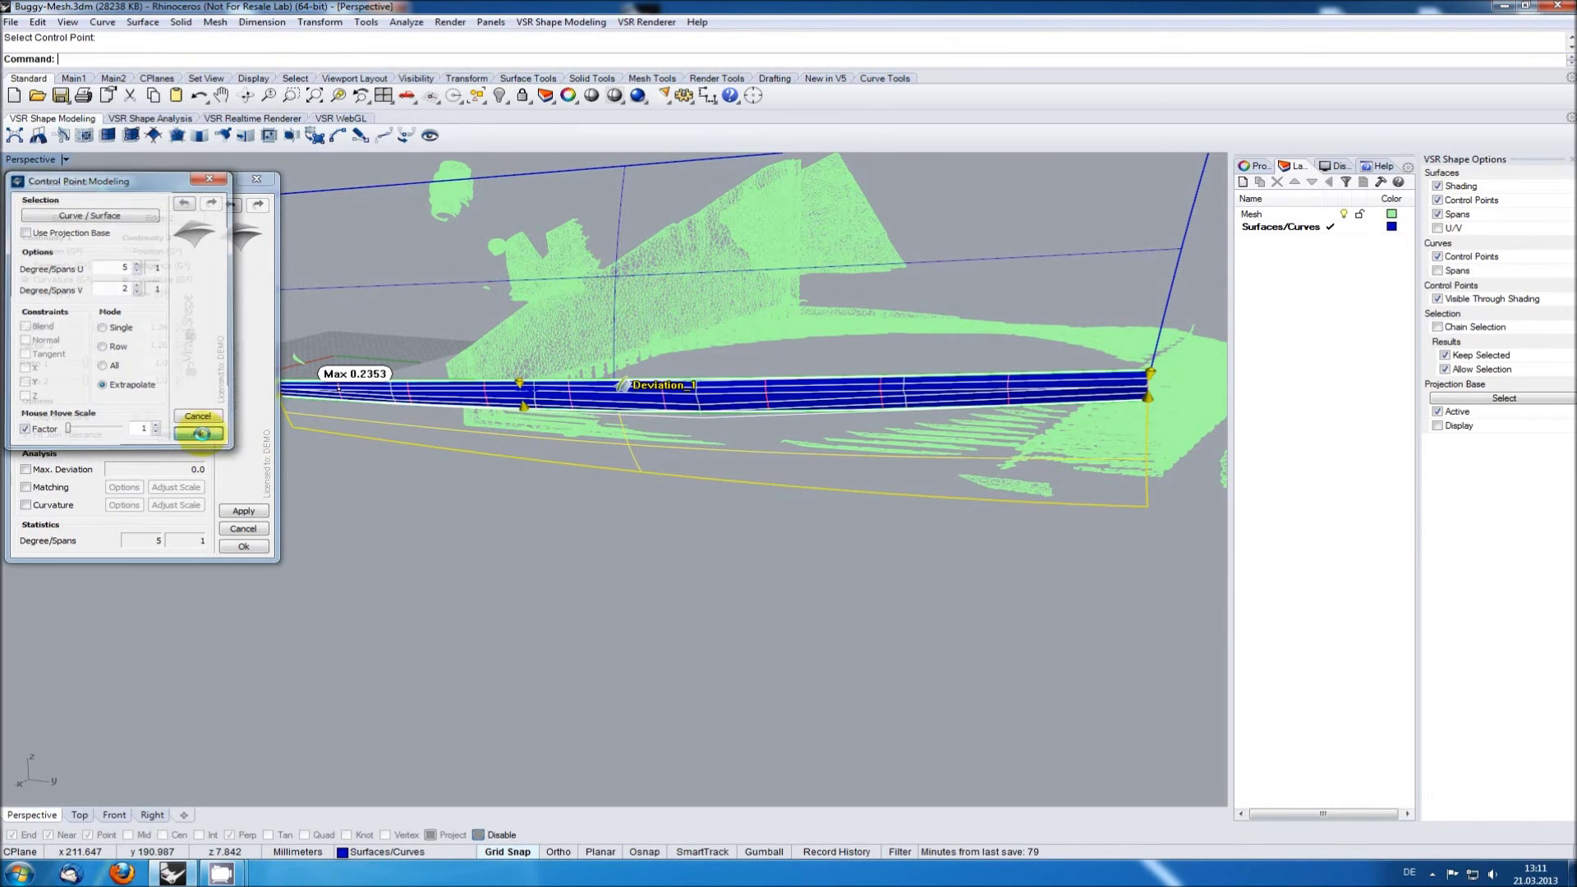
# - Accept the blend surface, unhide the scan mesh and switch the viewport to Shaded display
pyautogui.click(244, 546)
pyautogui.click(498, 568)
pyautogui.moveTo(499, 568); pyautogui.dragTo(504, 254, button='right')
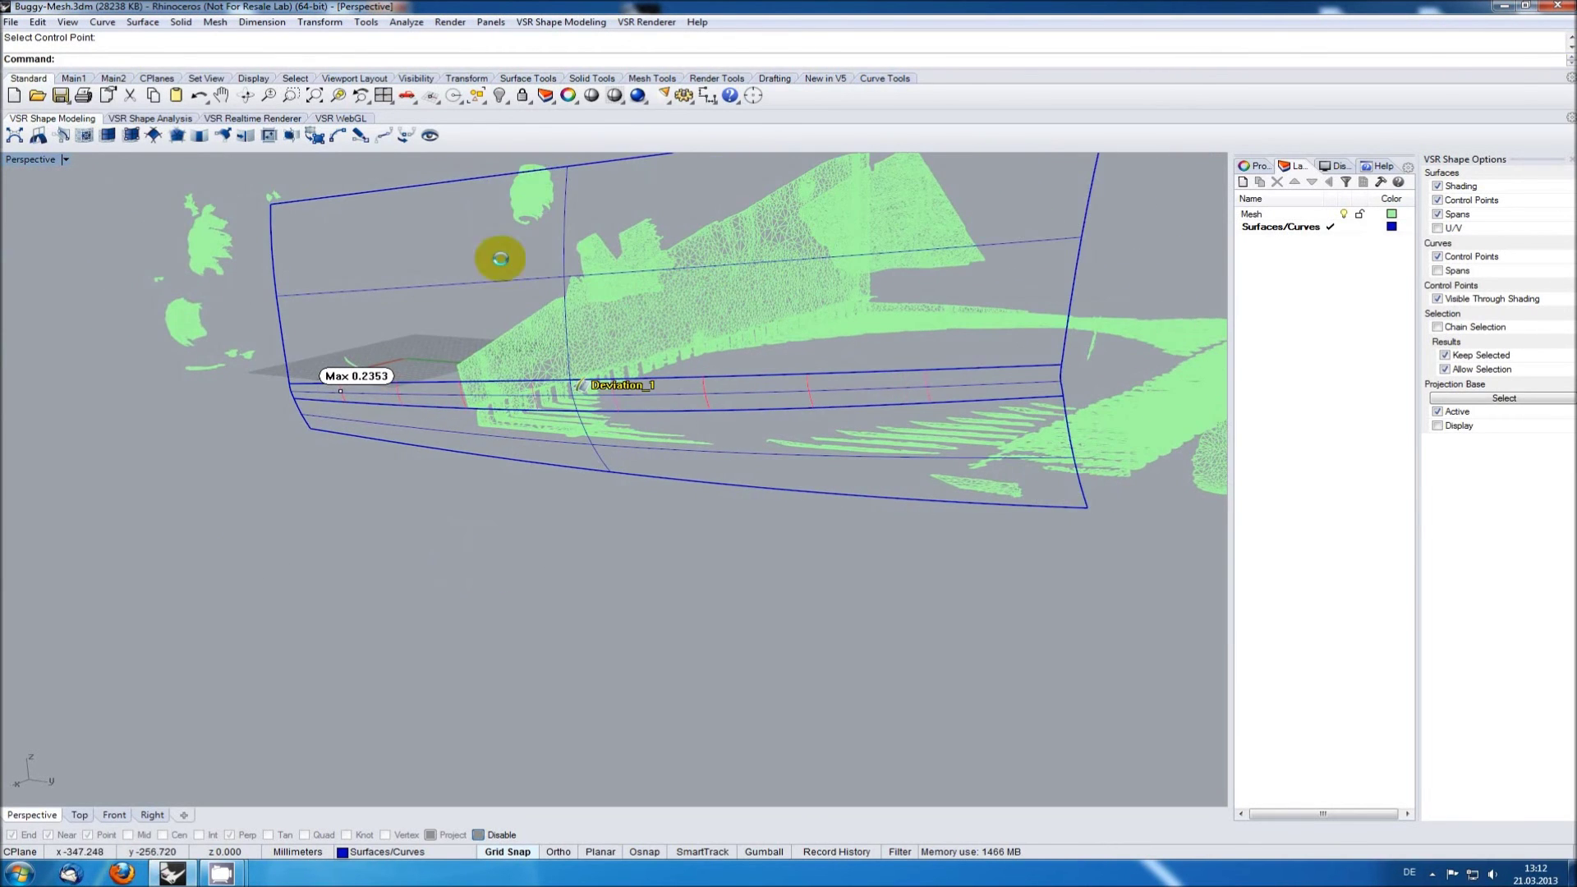
pyautogui.click(499, 95)
pyautogui.click(32, 161)
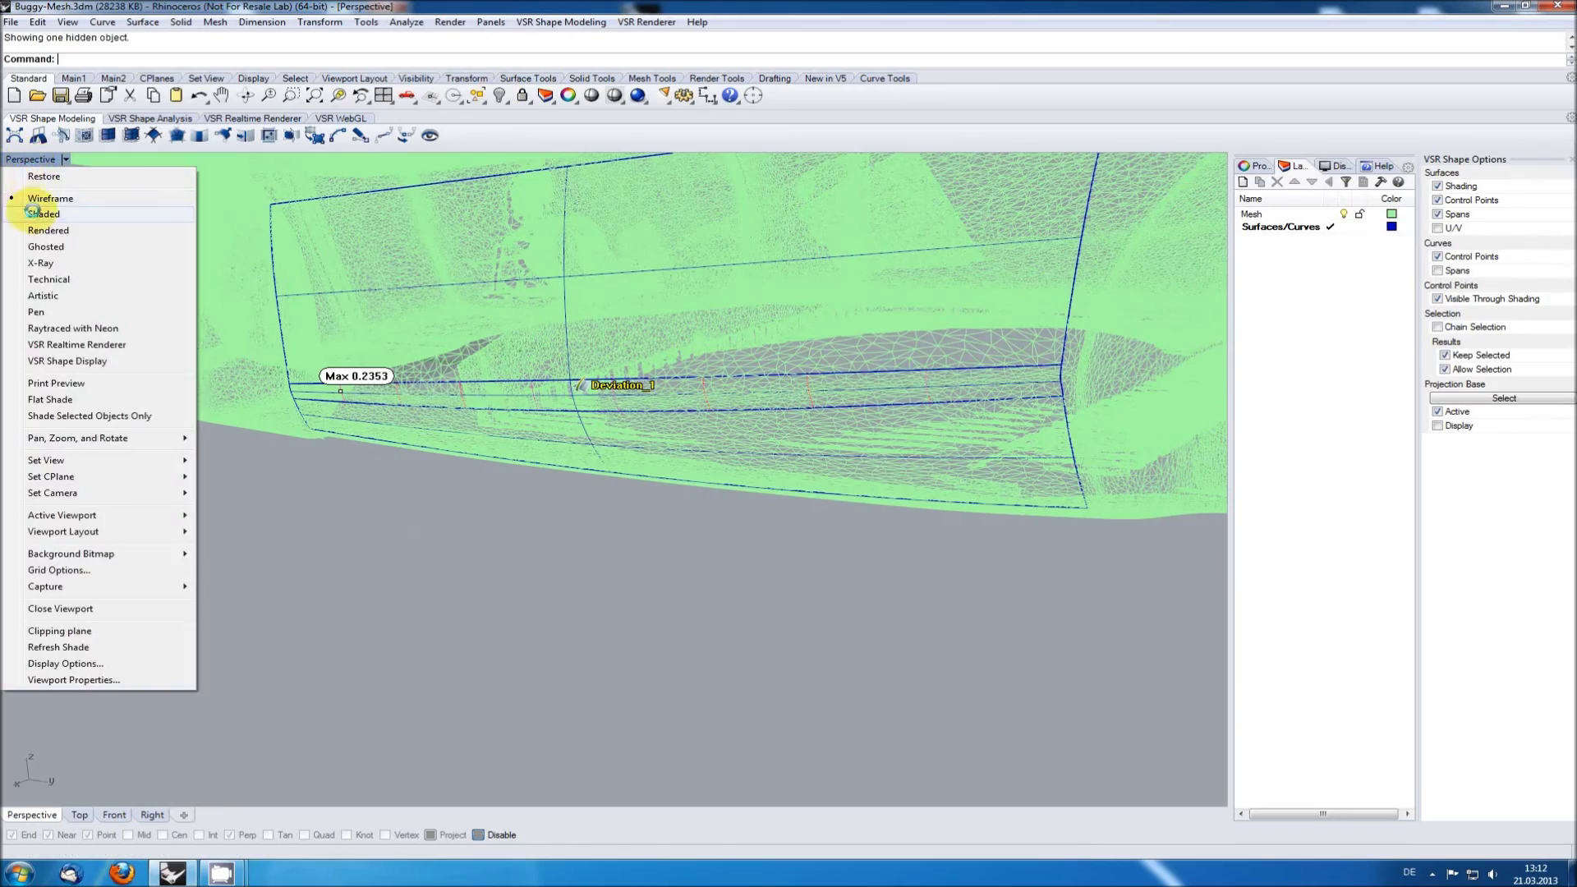
pyautogui.click(35, 202)
pyautogui.moveTo(327, 575)
pyautogui.mouseDown(button='right')
pyautogui.moveTo(620, 611)
pyautogui.moveTo(732, 451)
pyautogui.moveTo(782, 553)
pyautogui.moveTo(803, 504)
pyautogui.moveTo(752, 563)
pyautogui.mouseUp(button='right')
# - Turn off the Deviation_1 analysis labels
pyautogui.rightClick(857, 478)
pyautogui.click(896, 579)
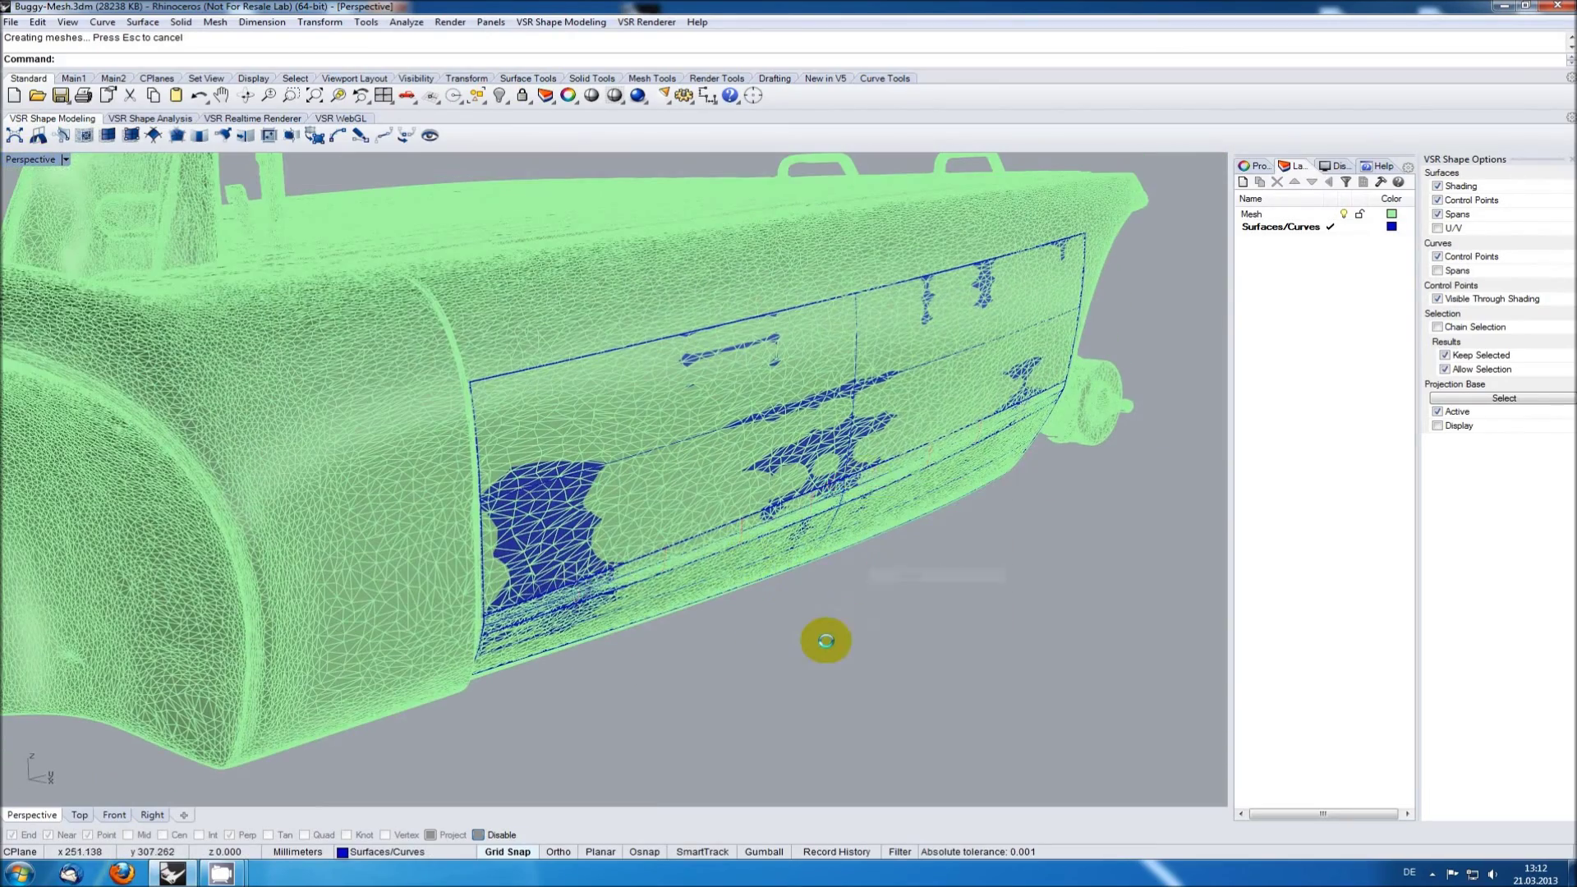
pyautogui.moveTo(821, 638); pyautogui.dragTo(812, 551, button='right')
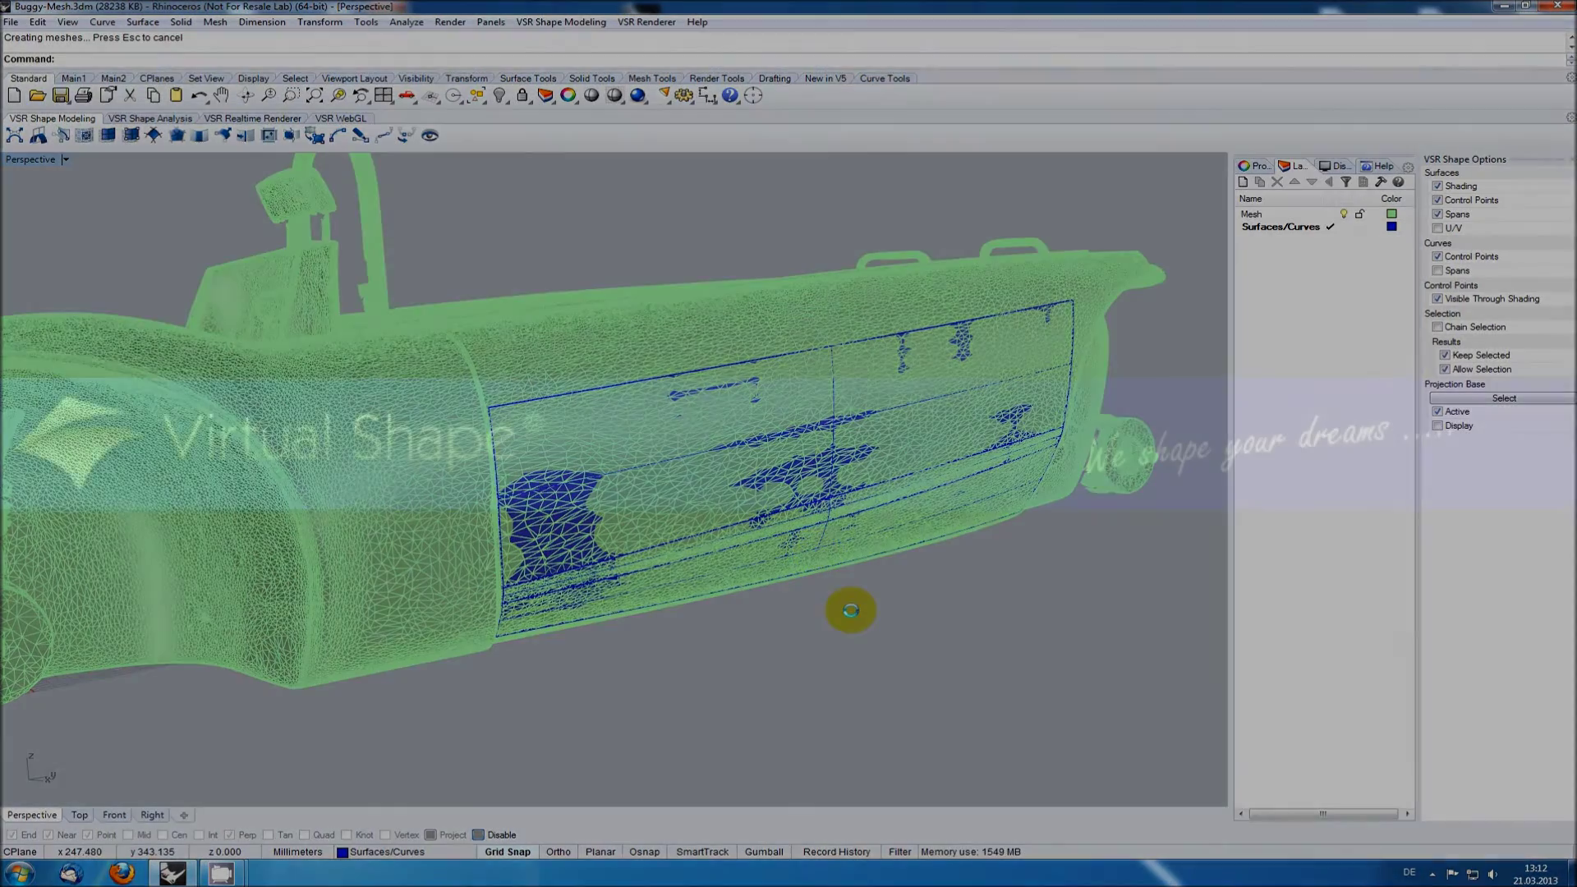